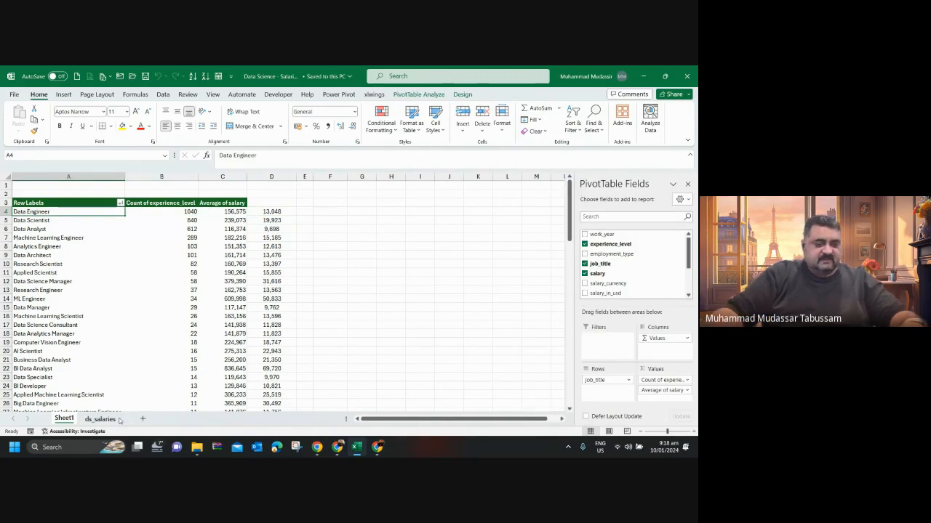
Examine the ds_salaries data and the Sheet1 PivotTable of job titles, counts and average salaries, from its first to last job title.
{"action": "left_click", "coordinate": [110, 420]}
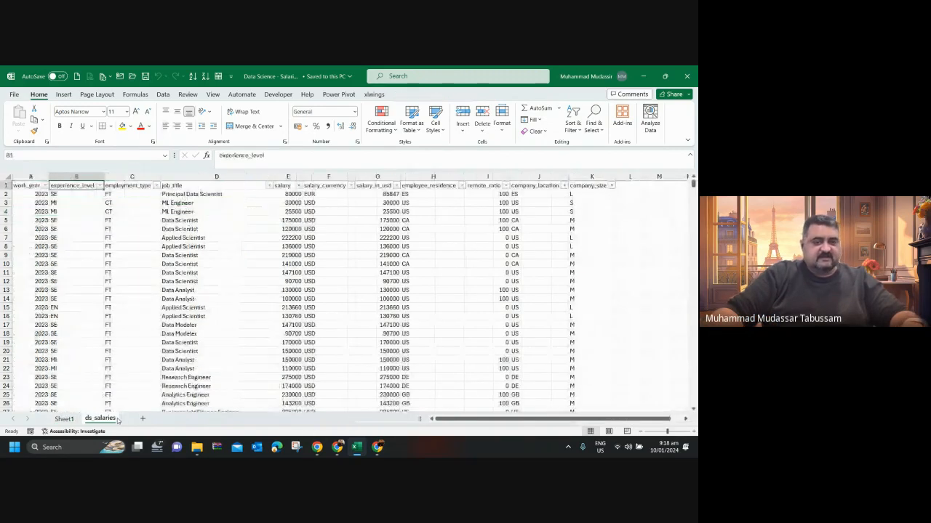
{"action": "left_click", "coordinate": [65, 421]}
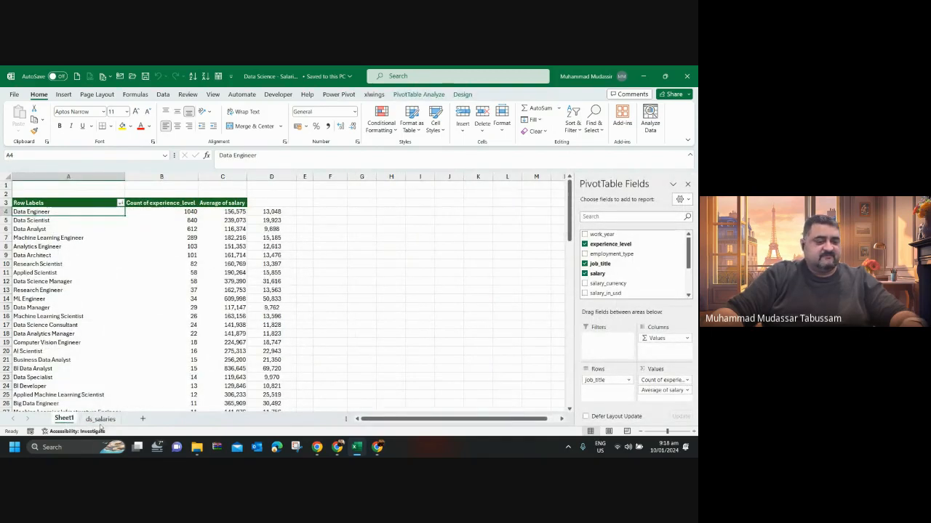
{"action": "left_click", "coordinate": [100, 419]}
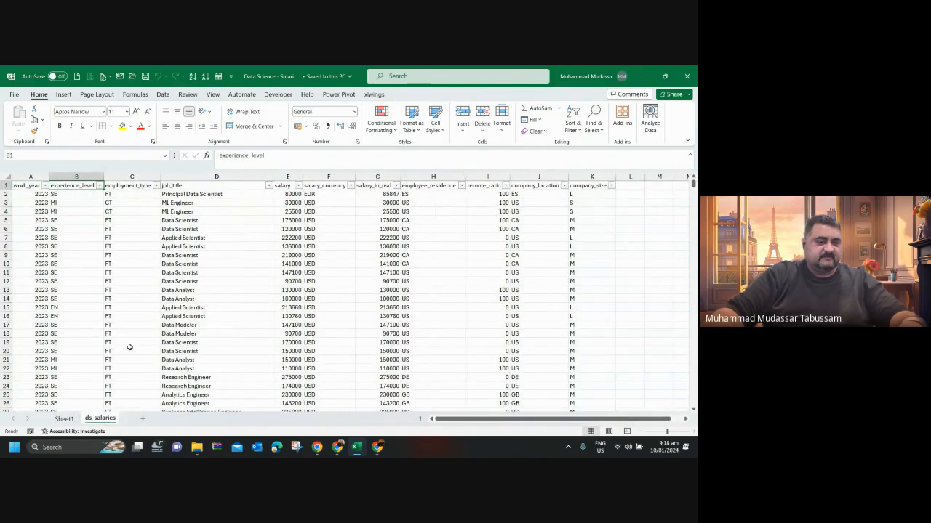
{"action": "left_click", "coordinate": [64, 420]}
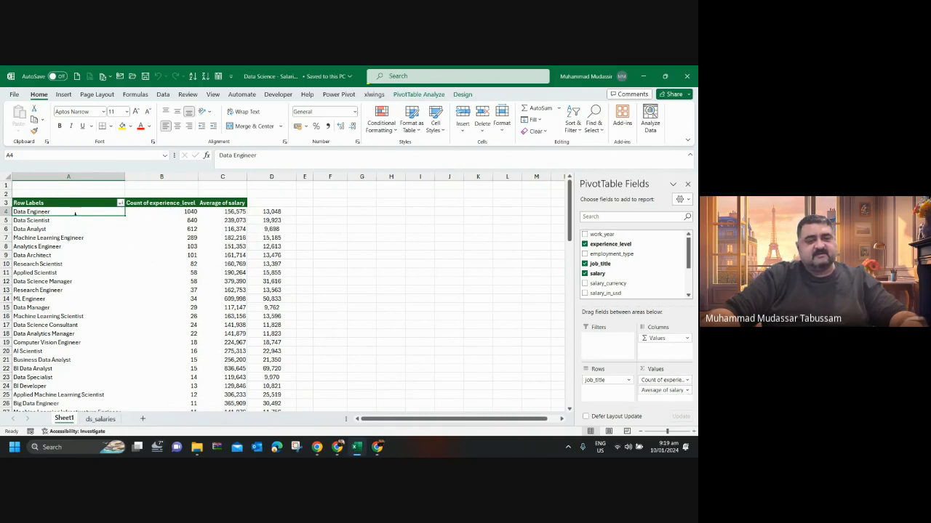
{"action": "left_click", "coordinate": [184, 211]}
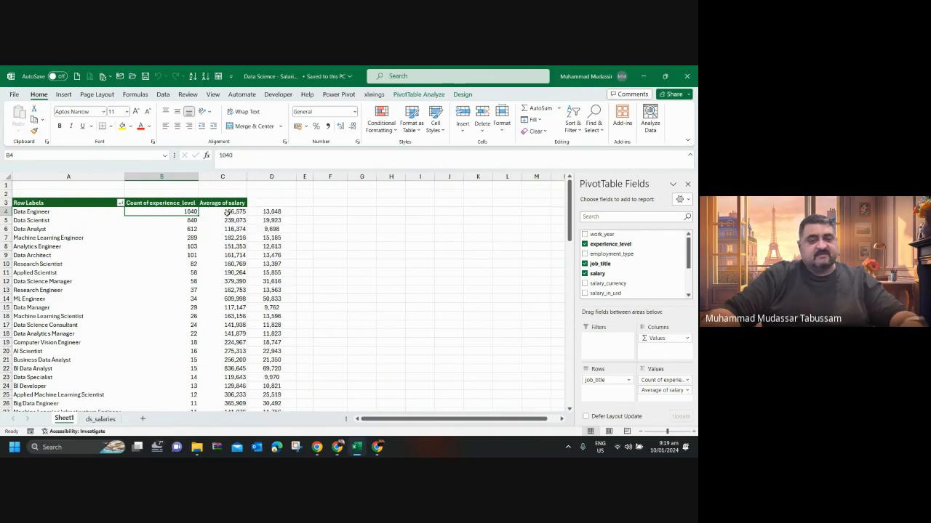
{"action": "left_click", "coordinate": [227, 213]}
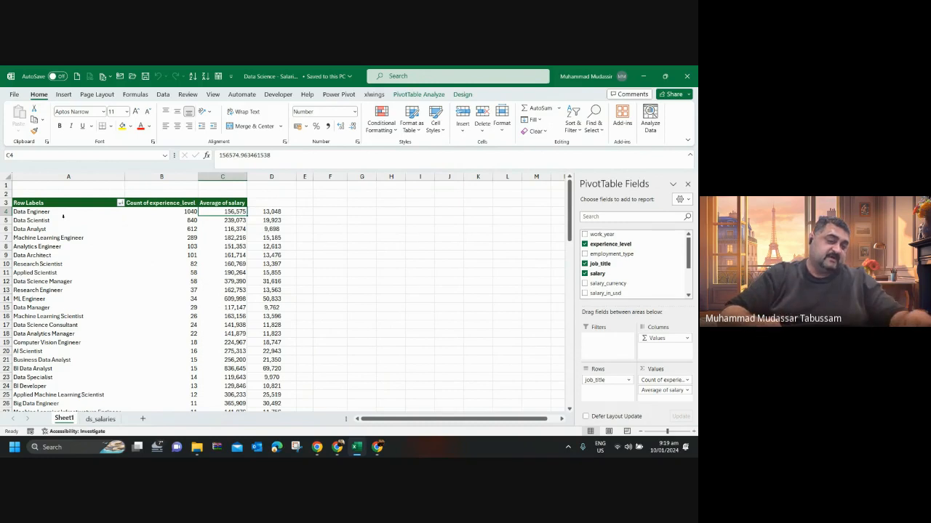
{"action": "left_click", "coordinate": [63, 213]}
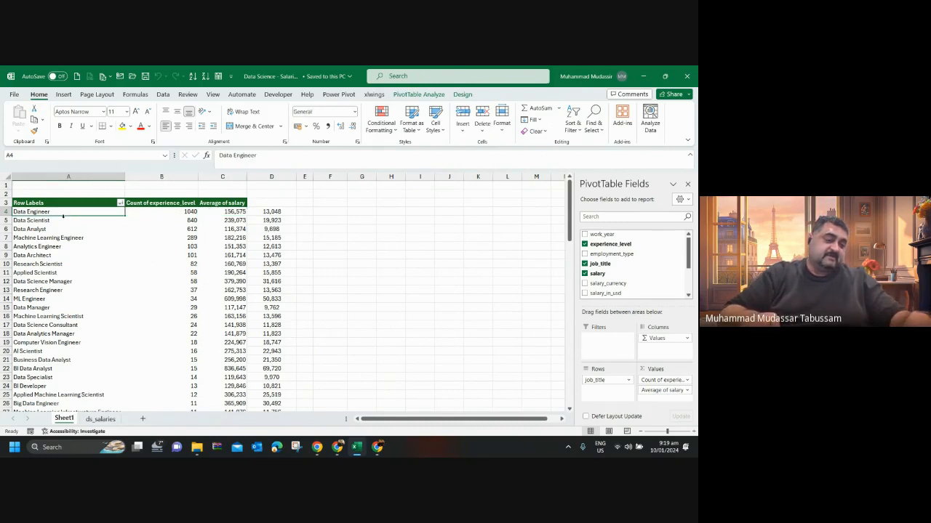
{"action": "key", "text": "ctrl+Down"}
{"action": "key", "text": "Up"}
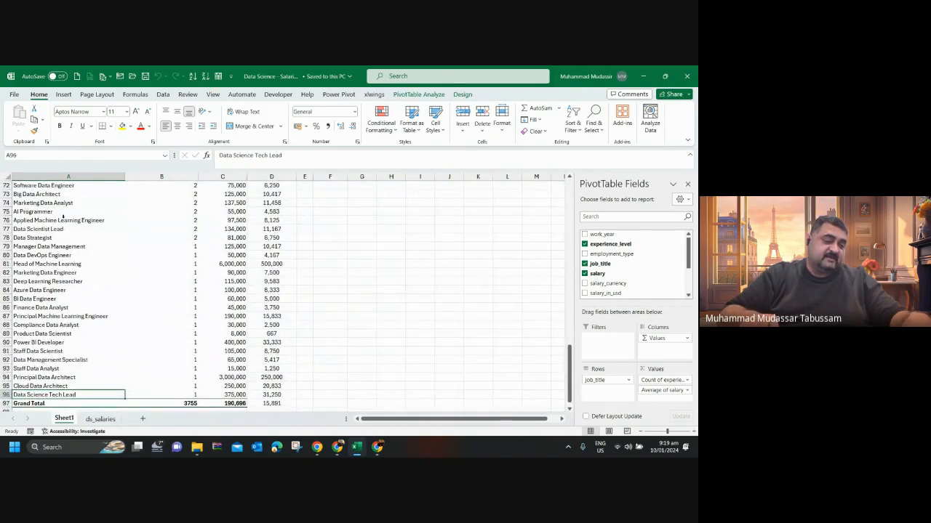
{"action": "key", "text": "ctrl+Up"}
{"action": "key", "text": "Down"}
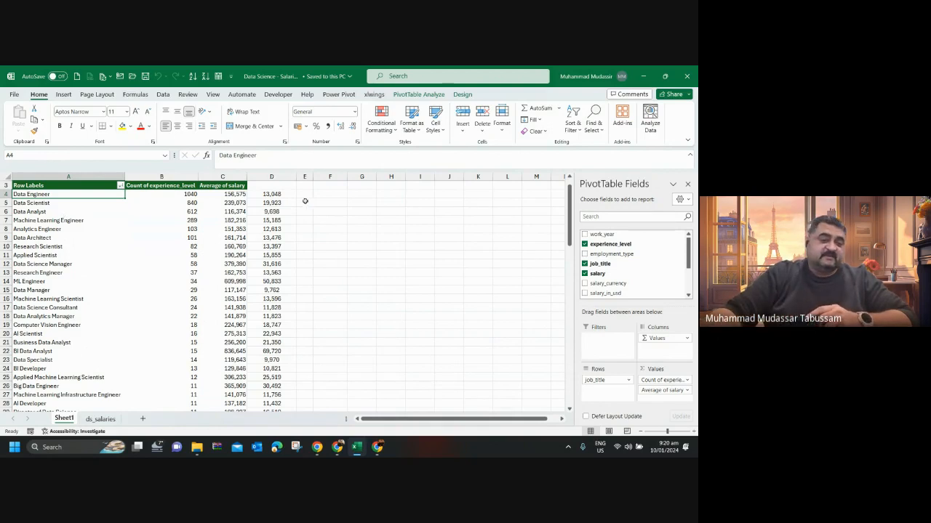
Delete column D with the divide-by-12 salary formulas beside the PivotTable on Sheet1.
{"action": "left_click", "coordinate": [280, 194]}
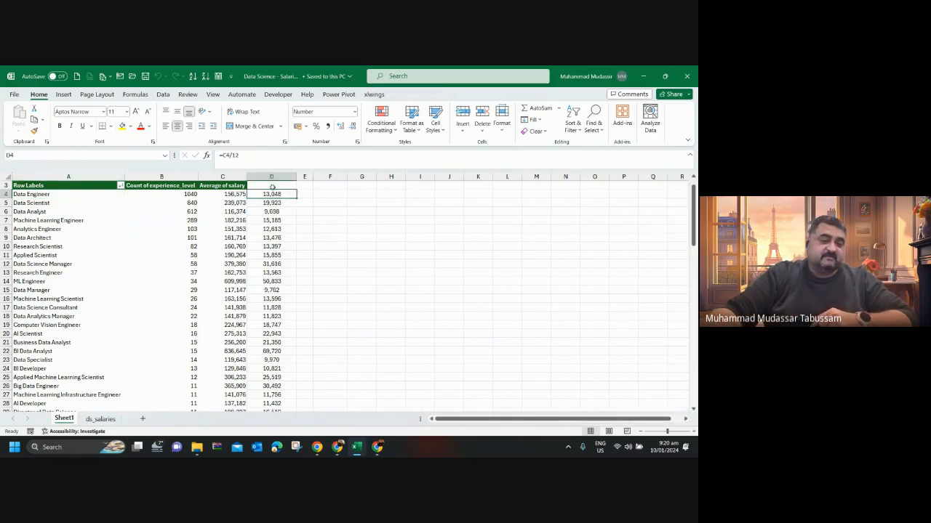
{"action": "left_click", "coordinate": [275, 177]}
{"action": "key", "text": "ctrl+minus"}
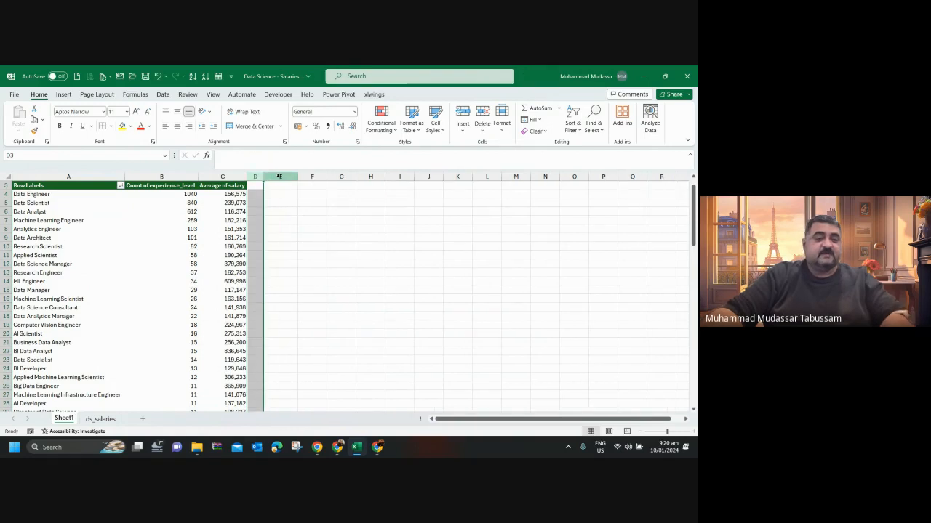
Clear the PivotTable by removing the average of salary, the count of experience_level and the job_title field.
{"action": "left_click", "coordinate": [227, 203]}
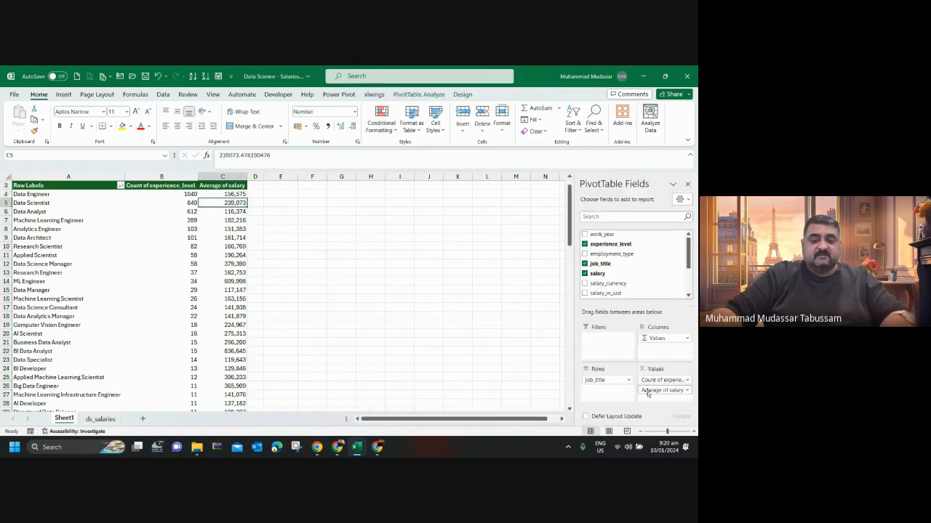
{"action": "left_click_drag", "start_coordinate": [664, 391], "coordinate": [437, 330]}
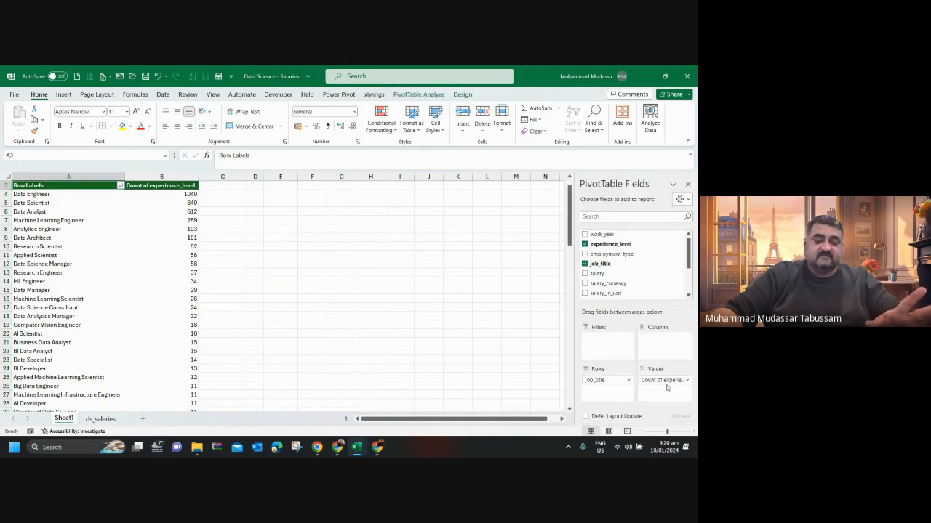
{"action": "left_click_drag", "start_coordinate": [664, 379], "coordinate": [436, 331]}
{"action": "left_click_drag", "start_coordinate": [615, 387], "coordinate": [505, 339]}
Rebuild the PivotTable with job_title as rows and the count of experience_level as values.
{"action": "left_click_drag", "start_coordinate": [599, 266], "coordinate": [608, 385]}
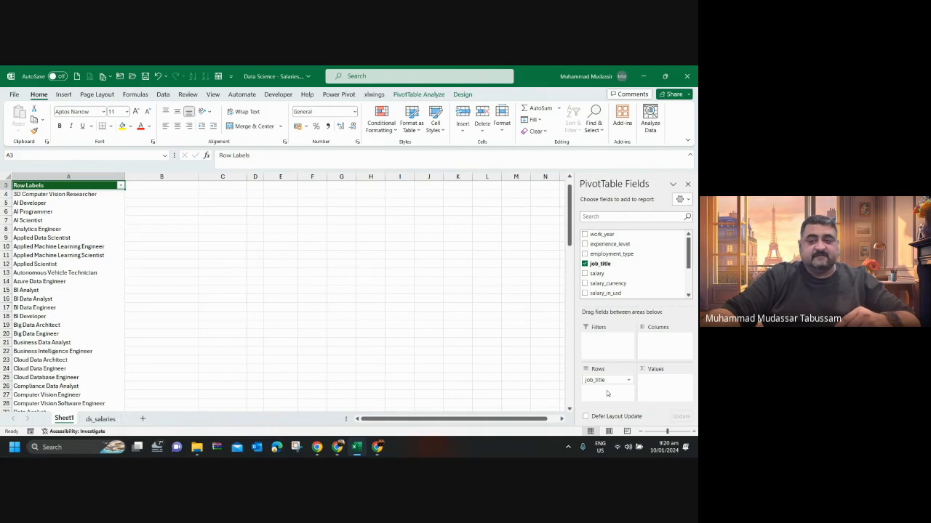
{"action": "left_click_drag", "start_coordinate": [610, 245], "coordinate": [667, 394]}
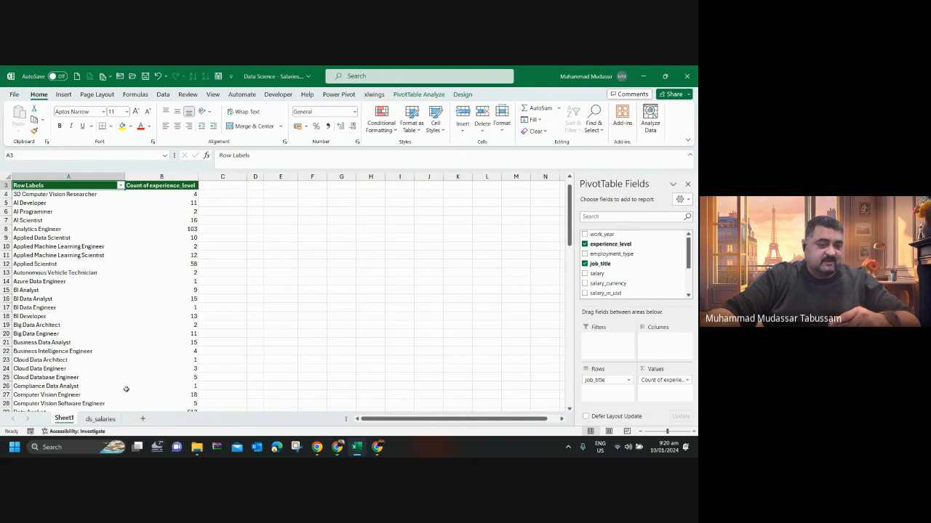
Compare the PivotTable's grand total with the number of work_year records in the ds_salaries sheet.
{"action": "left_click", "coordinate": [189, 195]}
{"action": "key", "text": "ctrl+Down"}
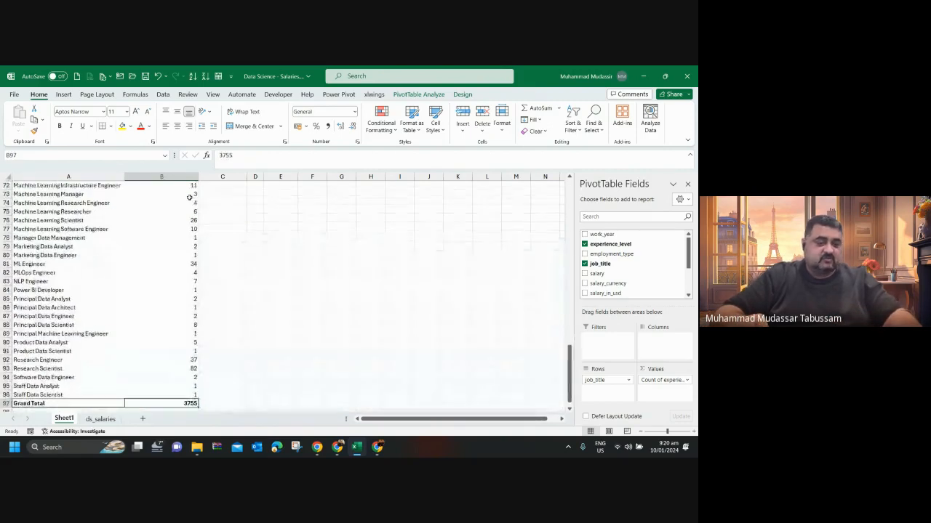
{"action": "key", "text": "Down"}
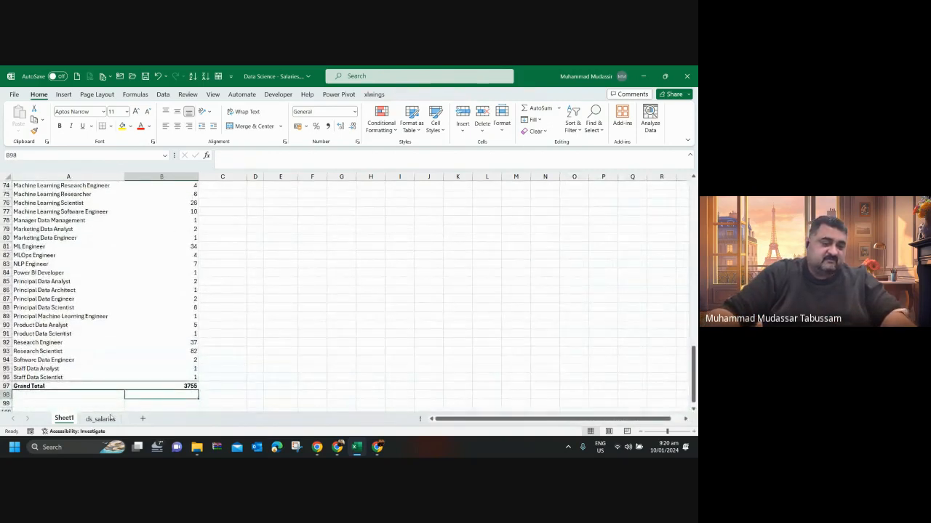
{"action": "left_click", "coordinate": [111, 419]}
{"action": "left_click", "coordinate": [108, 257]}
{"action": "key", "text": "ctrl+Left"}
{"action": "key", "text": "ctrl+Down"}
{"action": "key", "text": "Down"}
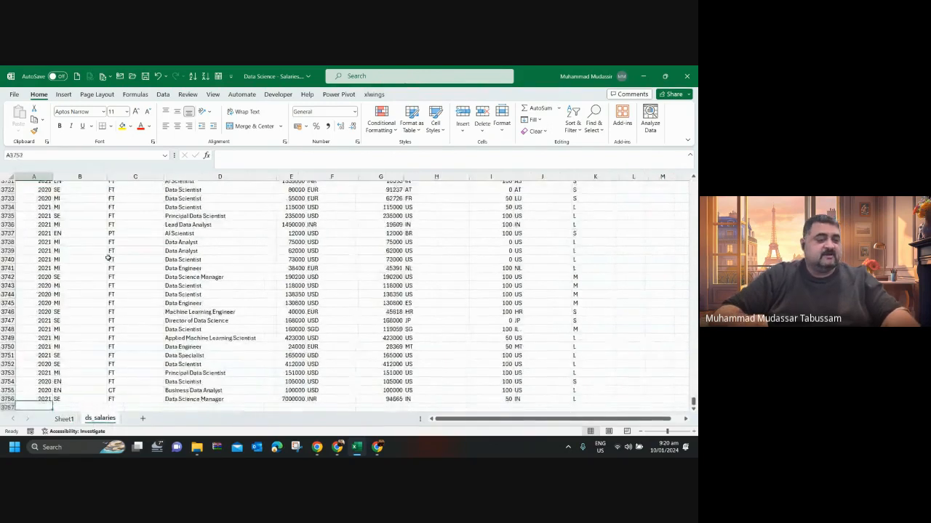
{"action": "key", "text": "Up"}
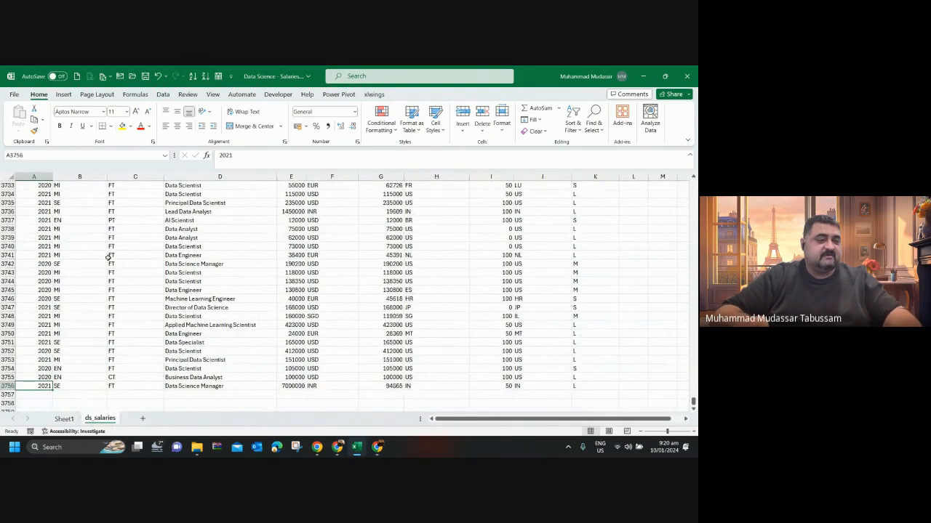
{"action": "key", "text": "ctrl+Up"}
{"action": "key", "text": "Down"}
{"action": "key", "text": "ctrl+shift+Down"}
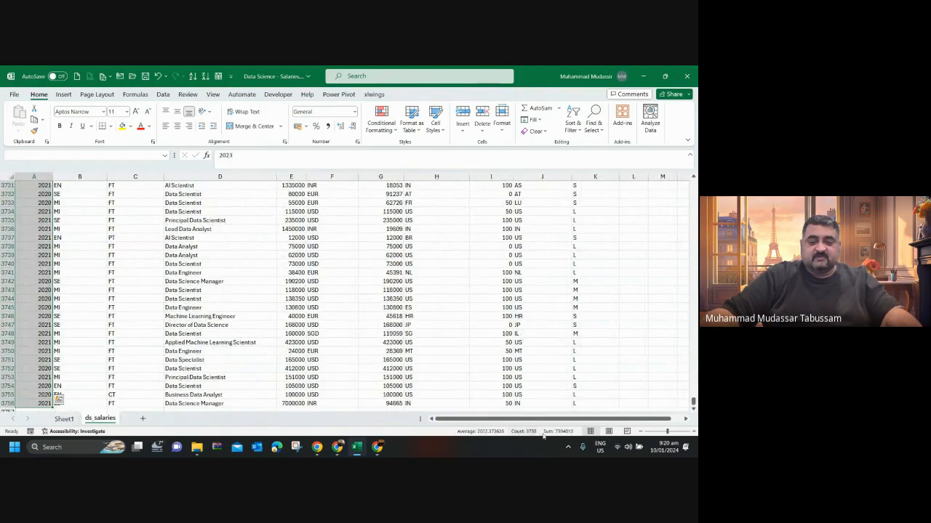
{"action": "left_click", "coordinate": [64, 419]}
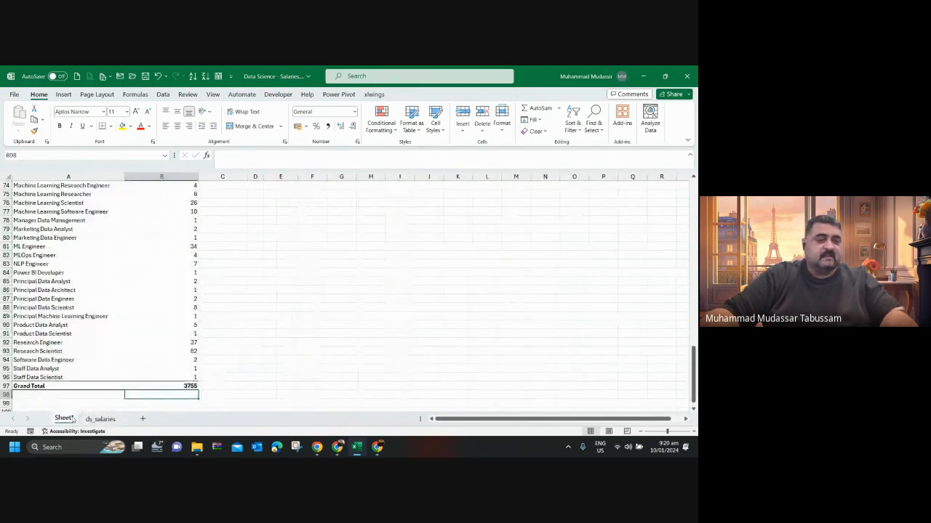
Sort the PivotTable's job titles by count of experience_level from largest to smallest.
{"action": "left_click", "coordinate": [193, 327]}
{"action": "key", "text": "ctrl+Up"}
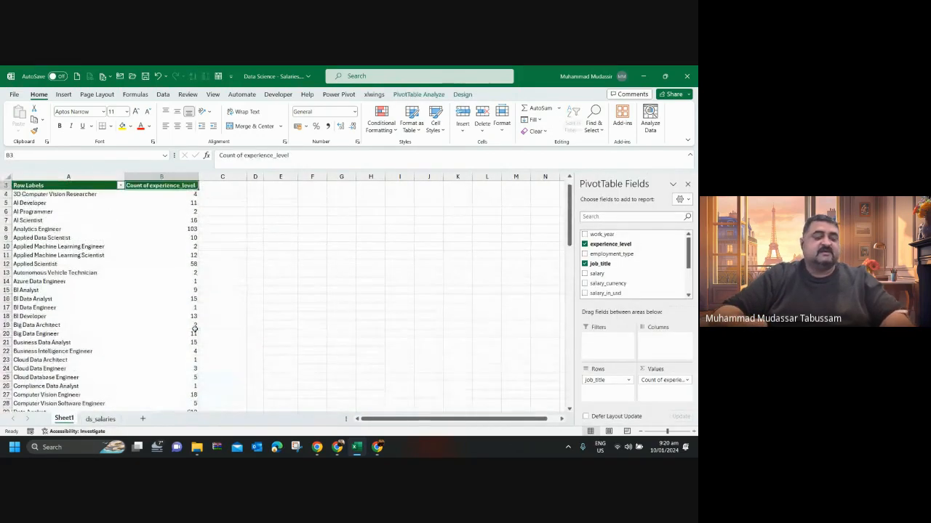
{"action": "key", "text": "Down"}
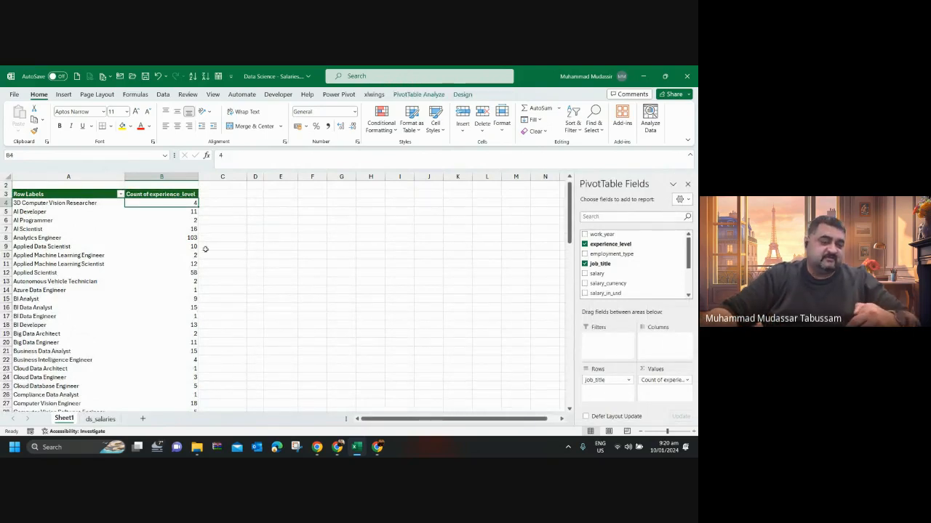
{"action": "right_click", "coordinate": [194, 205]}
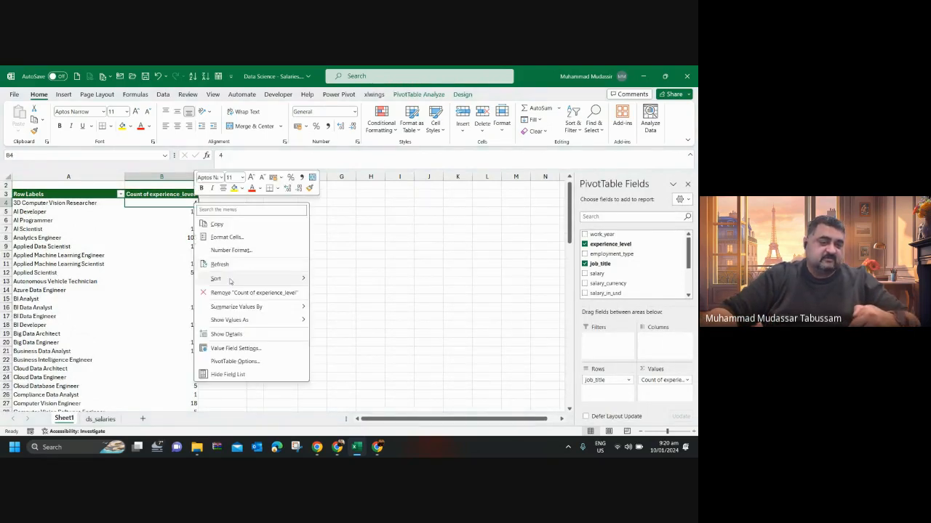
{"action": "mouse_move", "coordinate": [233, 281]}
{"action": "left_click", "coordinate": [331, 293]}
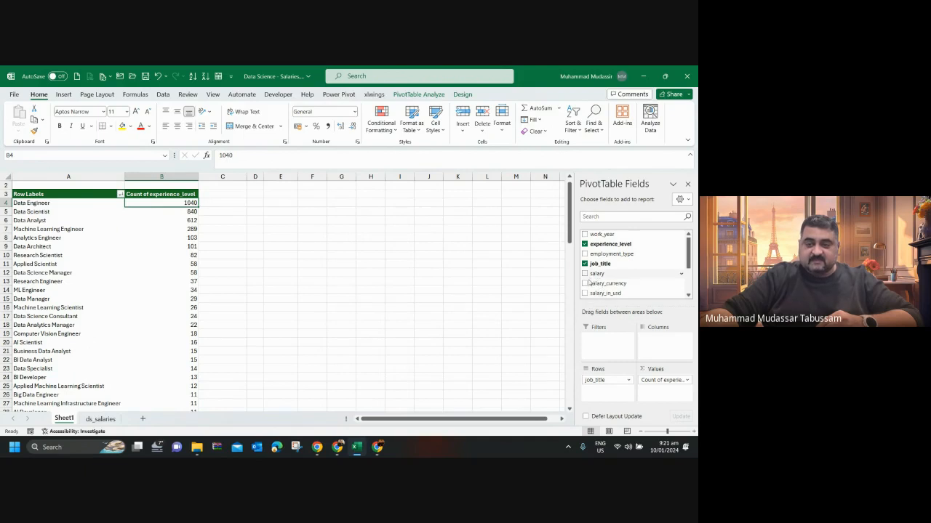
Add the sum of salary to the PivotTable values, formatted as Number with a 1000 separator and 0 decimal places.
{"action": "left_click_drag", "start_coordinate": [592, 275], "coordinate": [651, 394]}
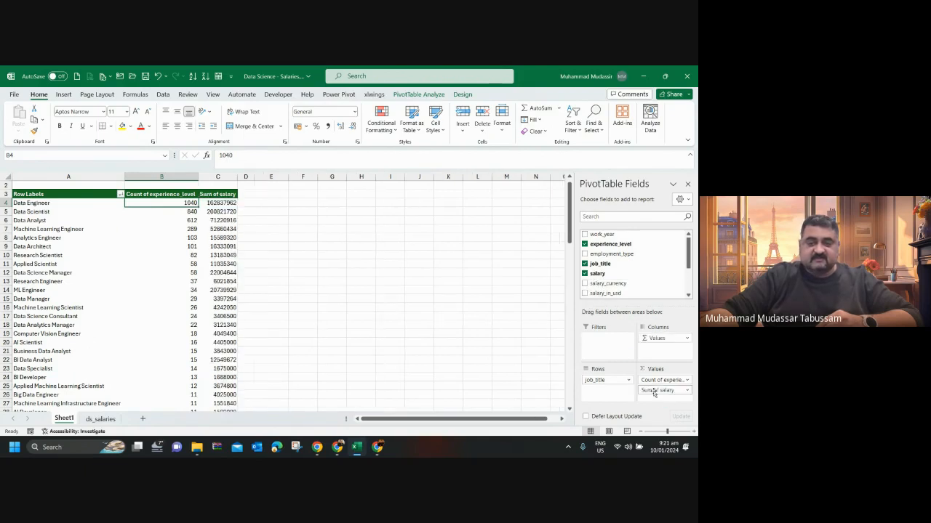
{"action": "left_click", "coordinate": [650, 391]}
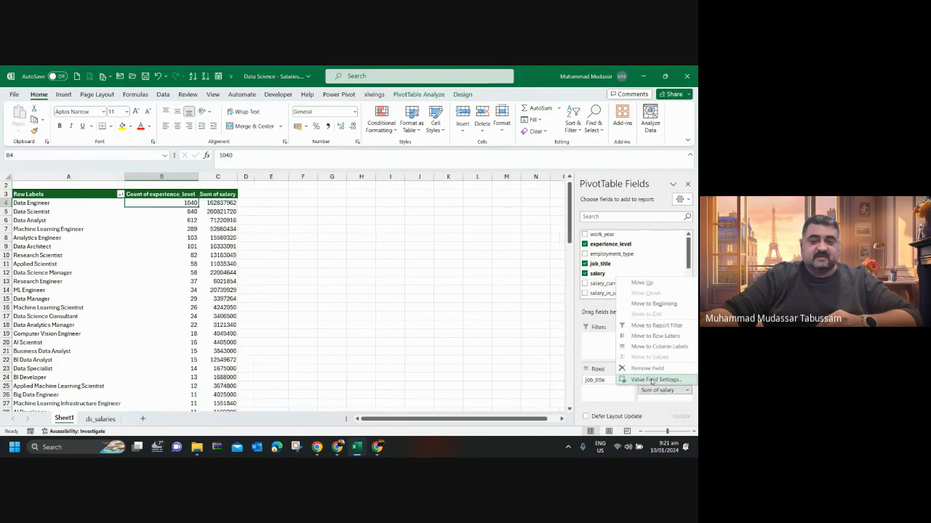
{"action": "left_click", "coordinate": [639, 379]}
{"action": "left_click", "coordinate": [397, 340]}
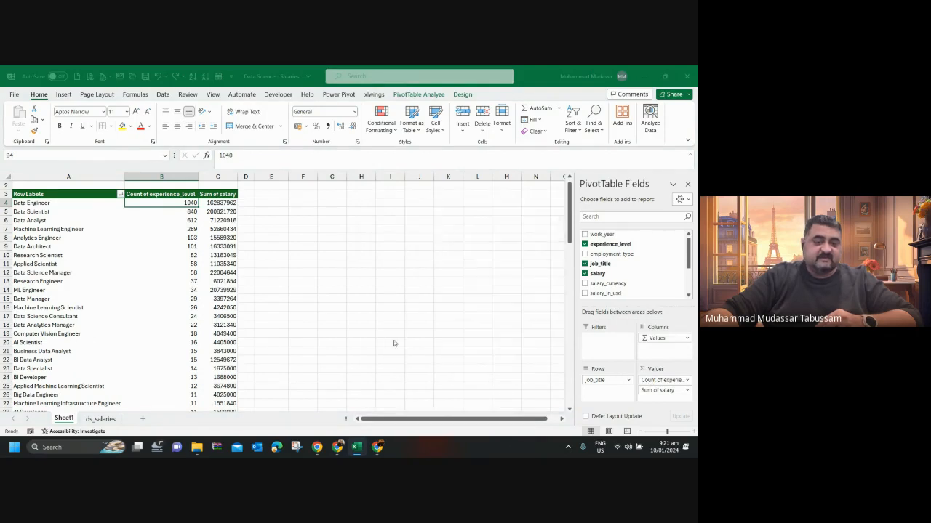
{"action": "left_click", "coordinate": [363, 210]}
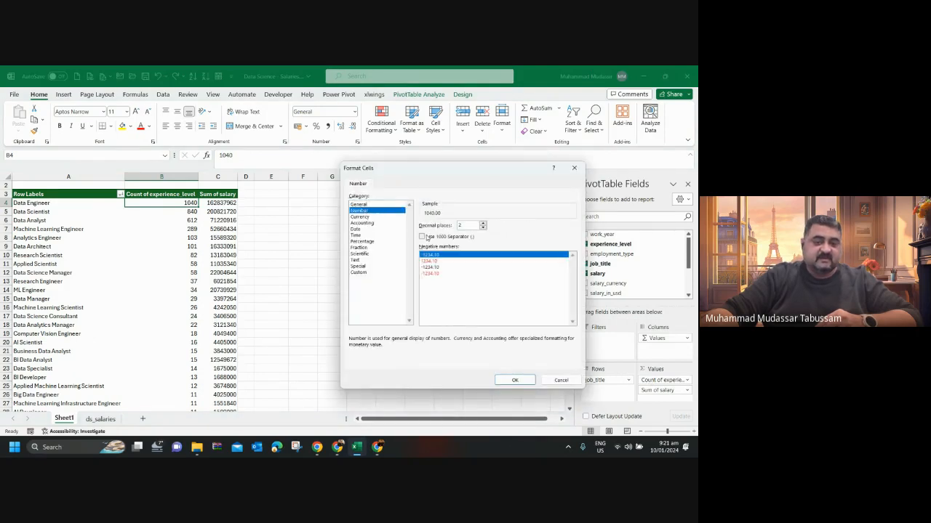
{"action": "left_click", "coordinate": [426, 237]}
{"action": "left_click", "coordinate": [483, 227]}
{"action": "left_click", "coordinate": [483, 228]}
{"action": "left_click", "coordinate": [519, 383]}
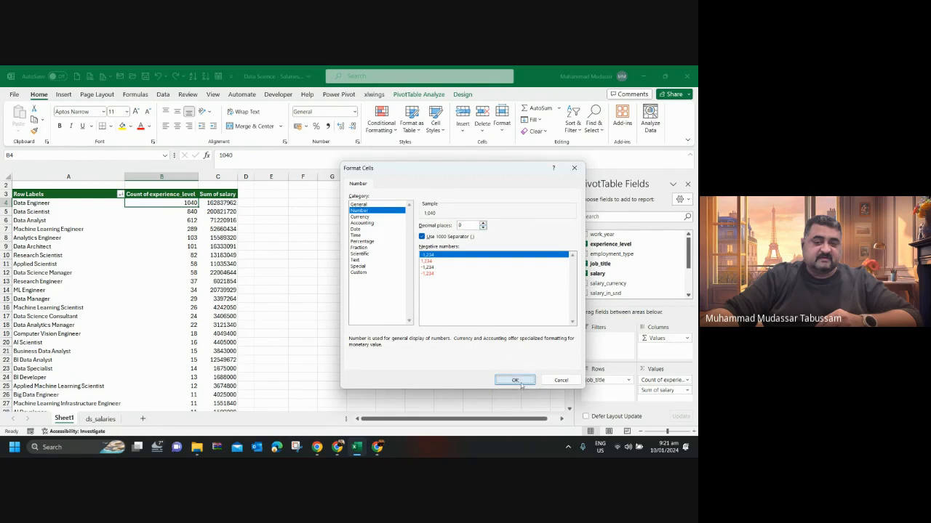
{"action": "left_click", "coordinate": [471, 341]}
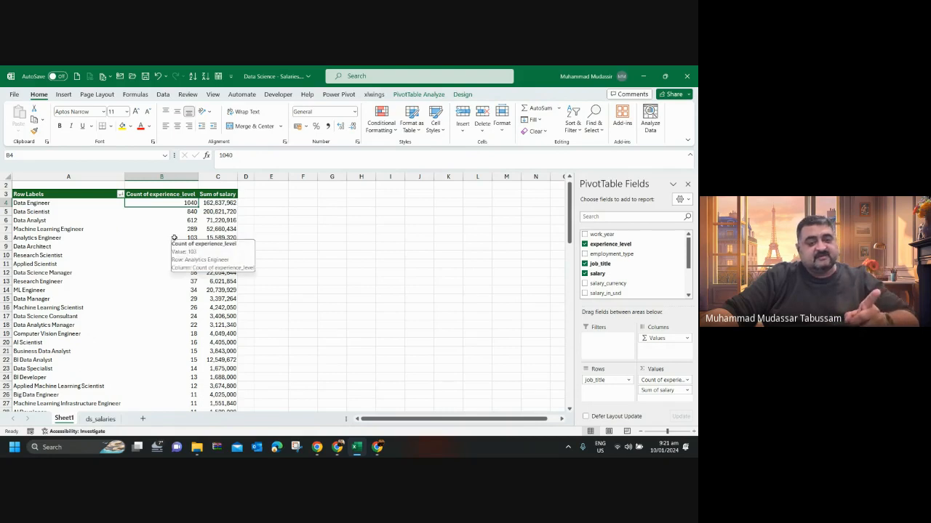
Sort the PivotTable by sum of salary from largest to smallest and compare the Data Engineer and Data Scientist counts.
{"action": "right_click", "coordinate": [214, 204]}
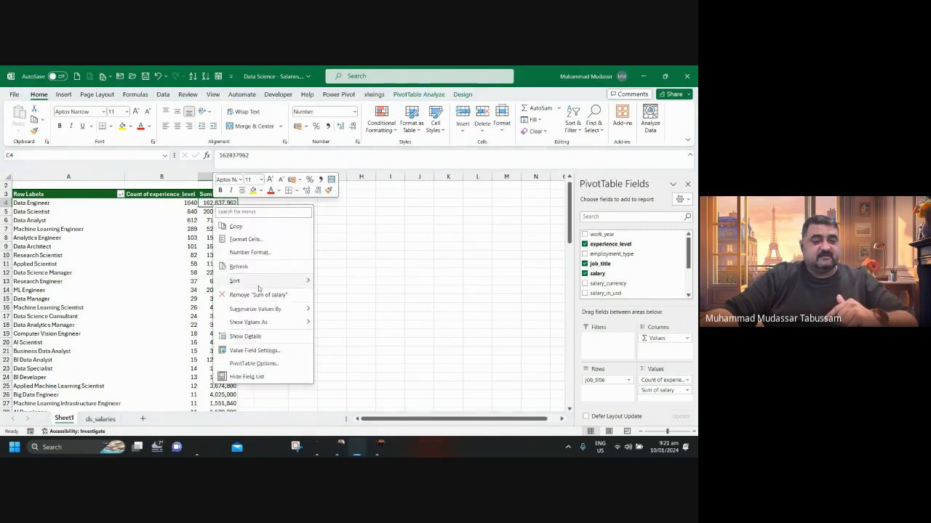
{"action": "mouse_move", "coordinate": [258, 288]}
{"action": "left_click", "coordinate": [357, 295]}
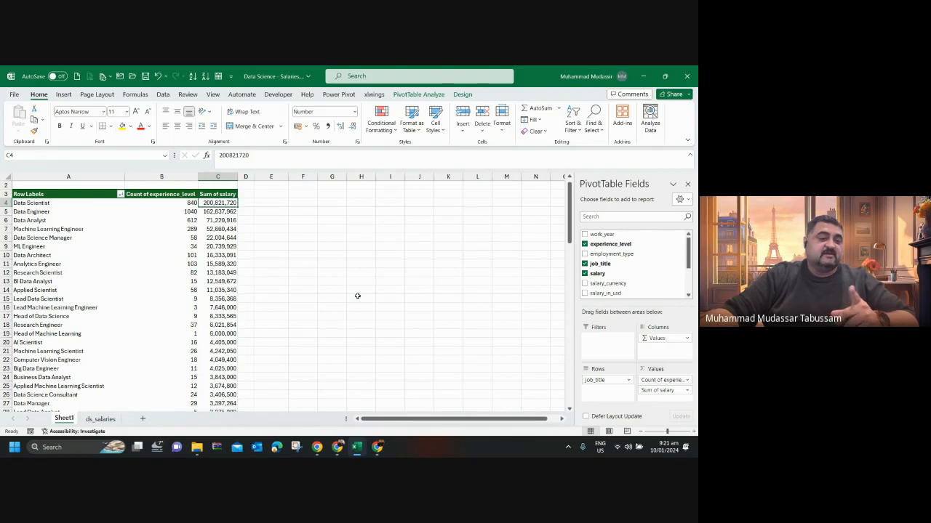
{"action": "left_click", "coordinate": [191, 212]}
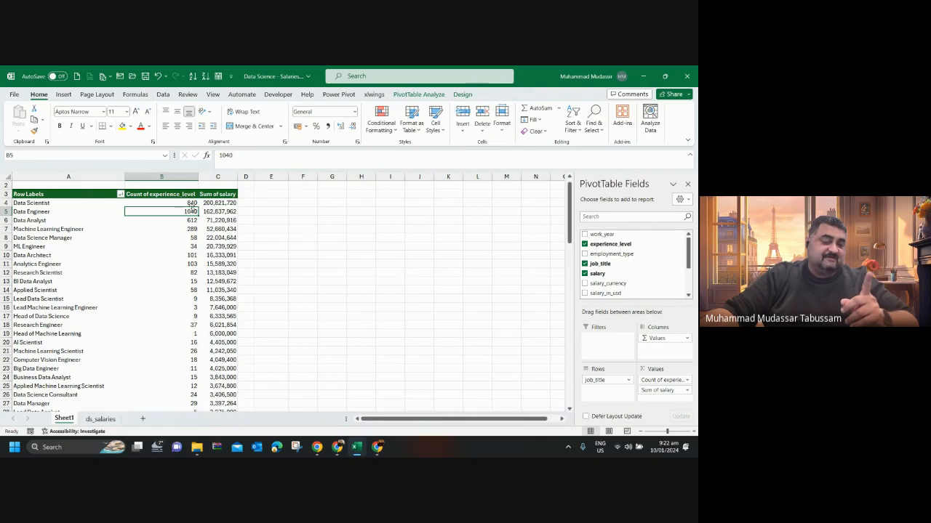
{"action": "left_click", "coordinate": [193, 203]}
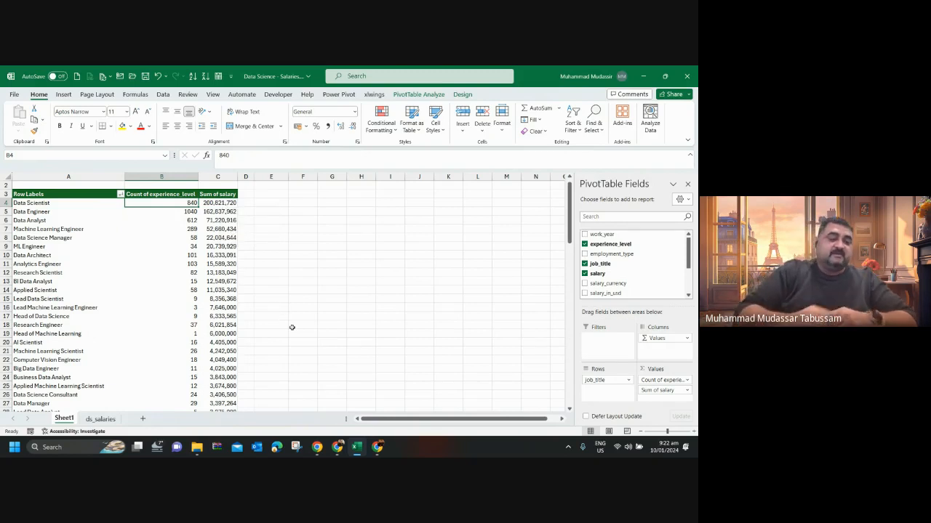
Review the record counts and salary sums per job title from the highest-paid titles down to the grand total.
{"action": "key", "text": "Down"}
{"action": "key", "text": "Down"}
{"action": "key", "text": "Down"}
{"action": "key", "text": "Down"}
{"action": "key", "text": "Down"}
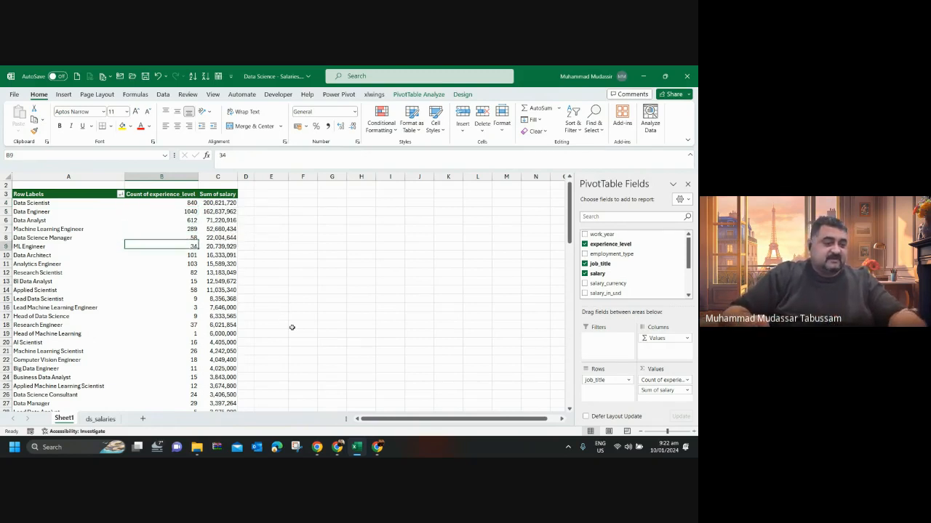
{"action": "key", "text": "Down"}
{"action": "key", "text": "Down"}
{"action": "key", "text": "Down"}
{"action": "key", "text": "Down"}
{"action": "key", "text": "Down"}
{"action": "key", "text": "Down"}
{"action": "key", "text": "Down"}
{"action": "key", "text": "Down"}
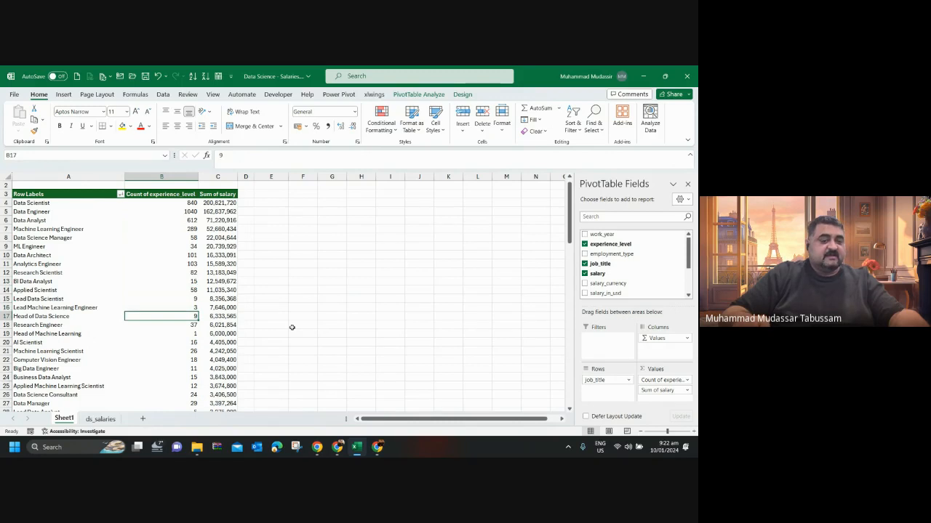
{"action": "key", "text": "Up"}
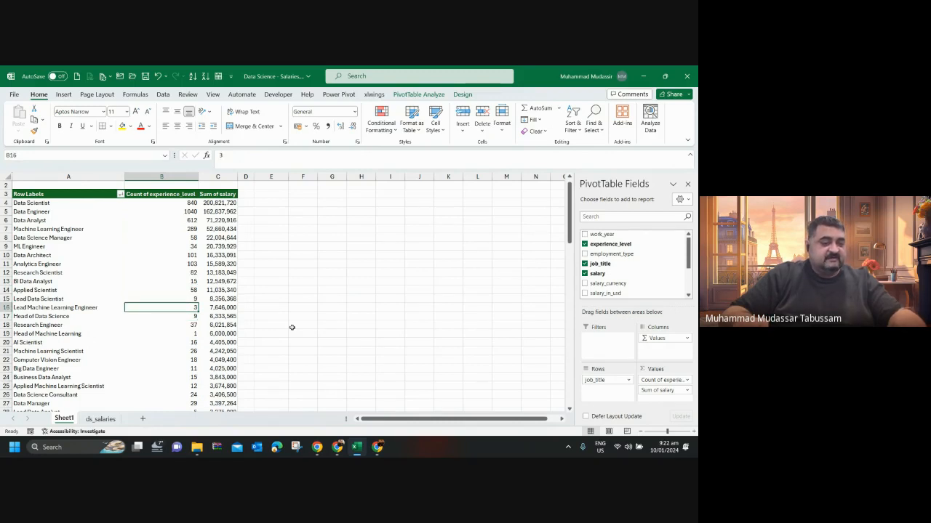
{"action": "key", "text": "Right"}
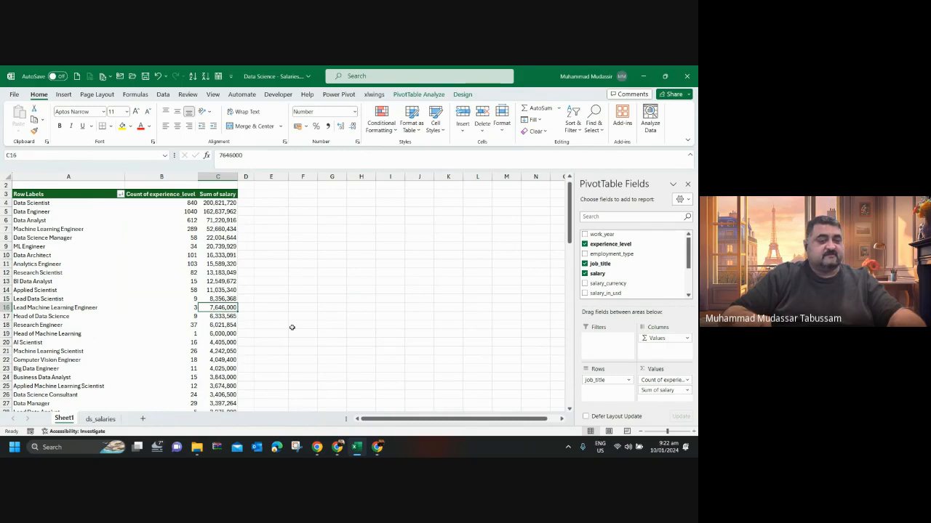
{"action": "key", "text": "ctrl+Down"}
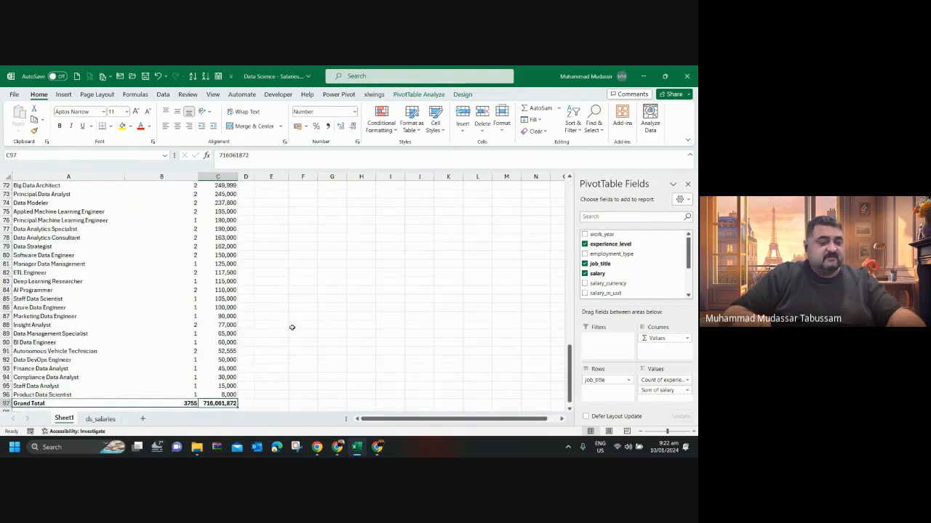
{"action": "key", "text": "Up"}
{"action": "key", "text": "Left"}
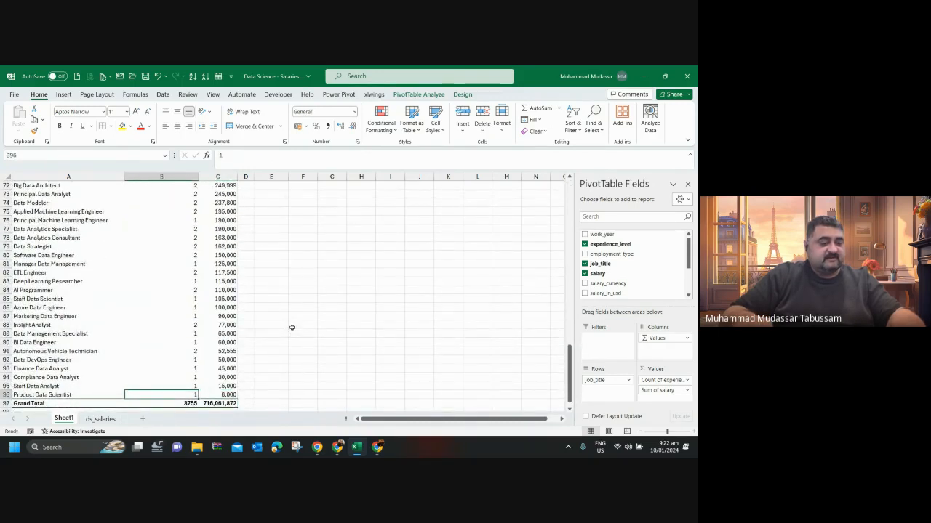
{"action": "key", "text": "Up"}
{"action": "key", "text": "Right"}
{"action": "key", "text": "ctrl+Up"}
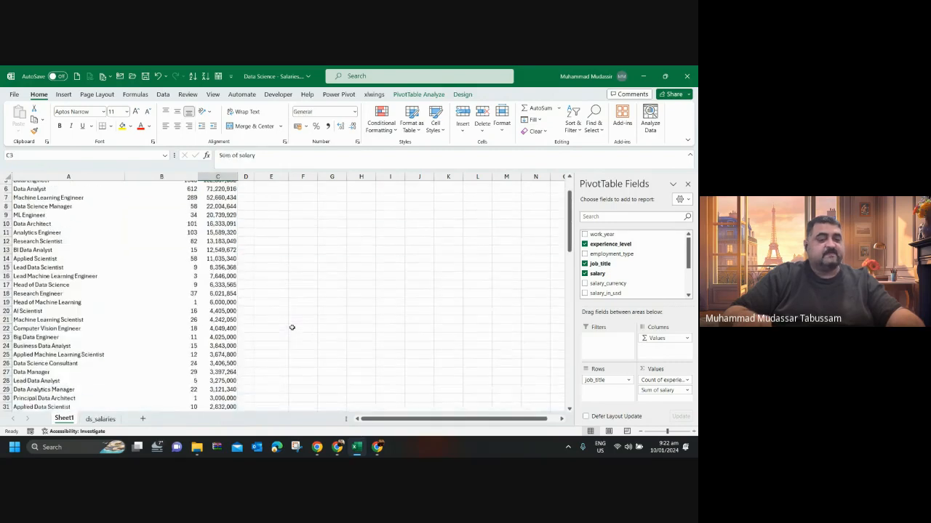
{"action": "key", "text": "Down"}
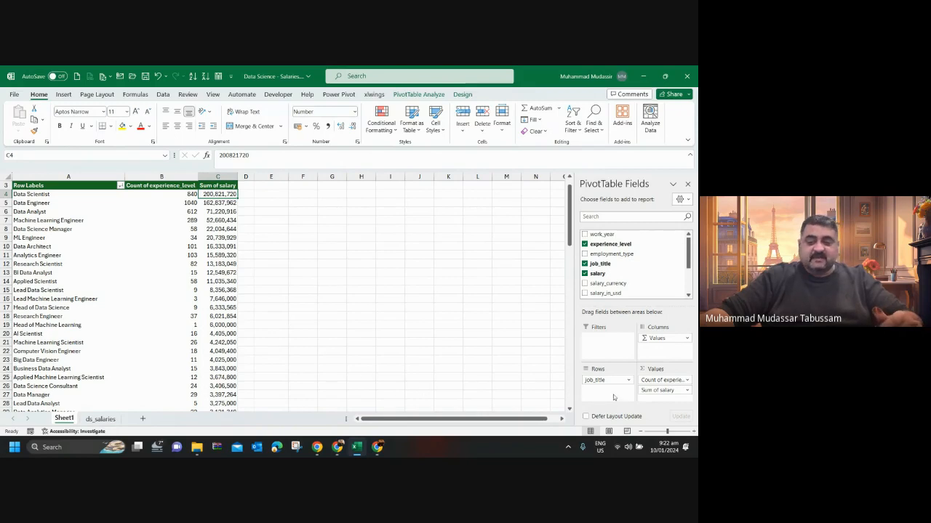
Change the PivotTable's salary value field to summarize by Average instead of Sum.
{"action": "left_click", "coordinate": [647, 390]}
{"action": "left_click", "coordinate": [654, 379]}
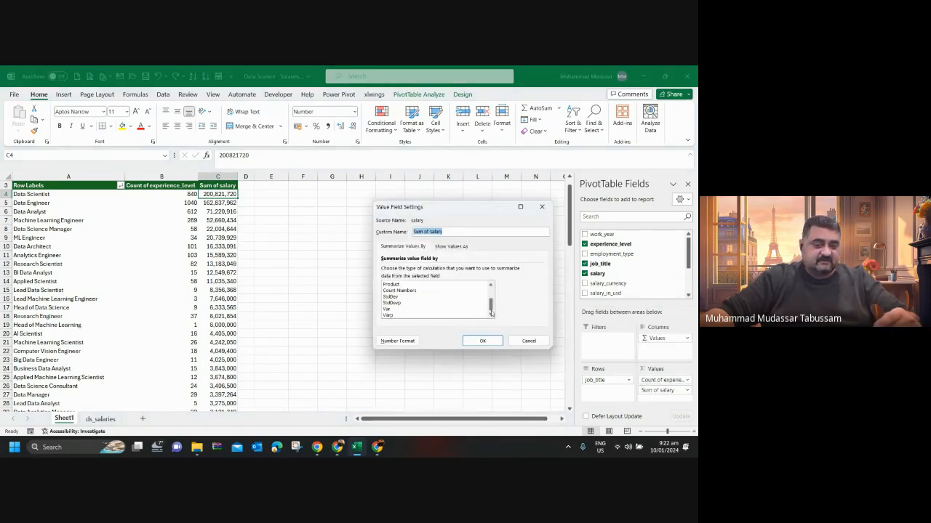
{"action": "left_click", "coordinate": [410, 298]}
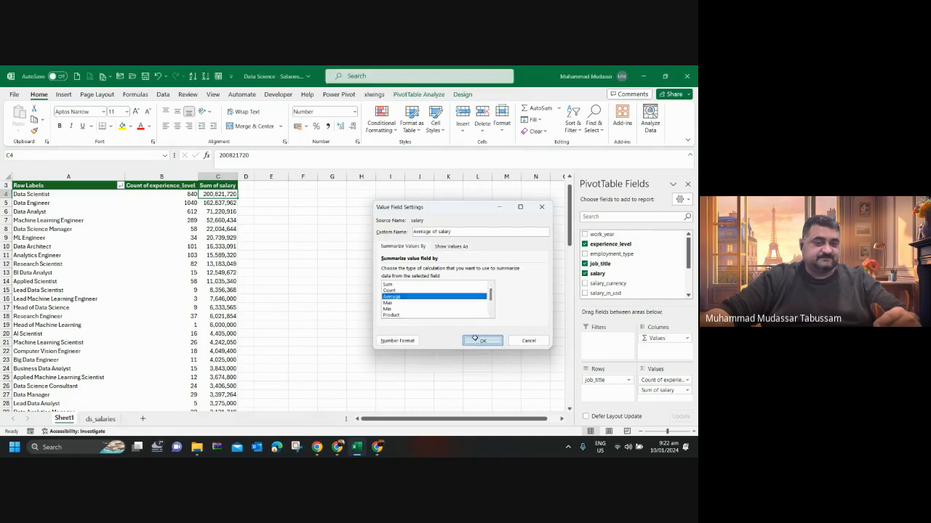
{"action": "left_click", "coordinate": [474, 339]}
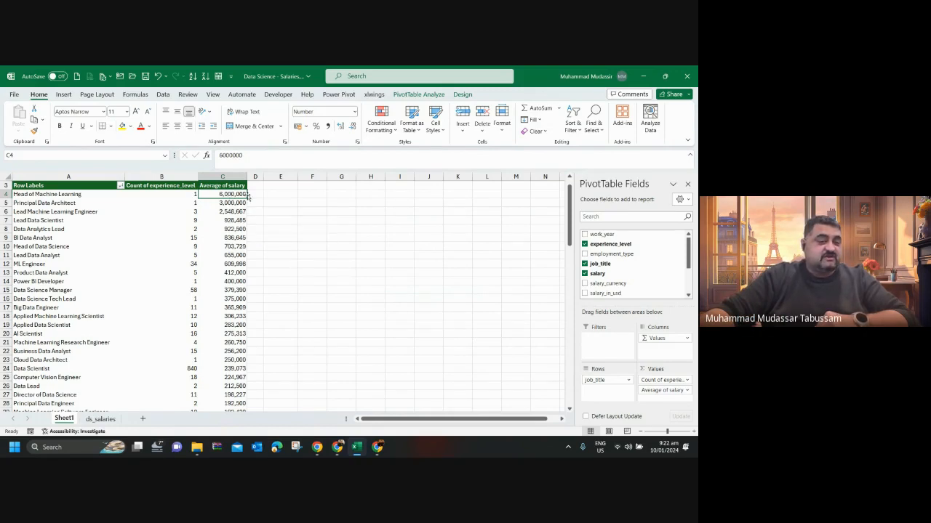
{"action": "mouse_move", "coordinate": [226, 194]}
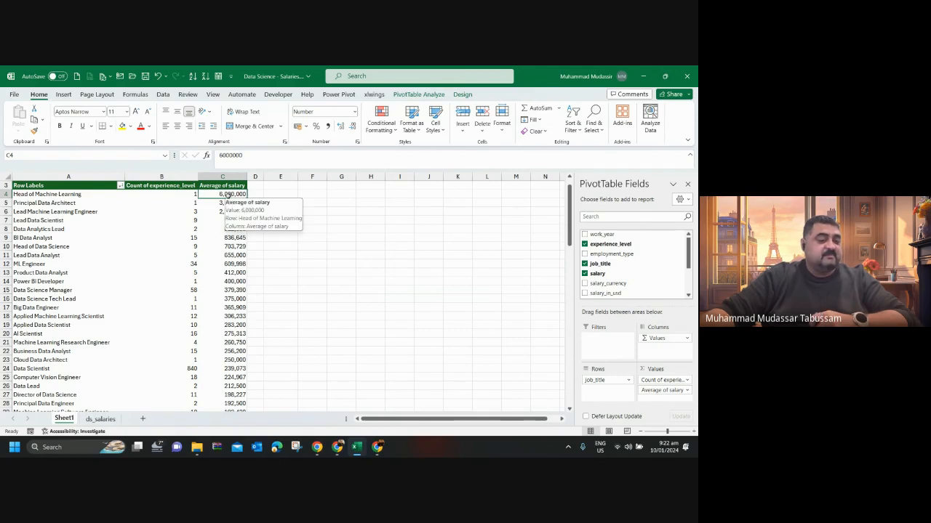
Sort the PivotTable by count of experience_level from largest to smallest and review the job titles down to the last one.
{"action": "right_click", "coordinate": [192, 196]}
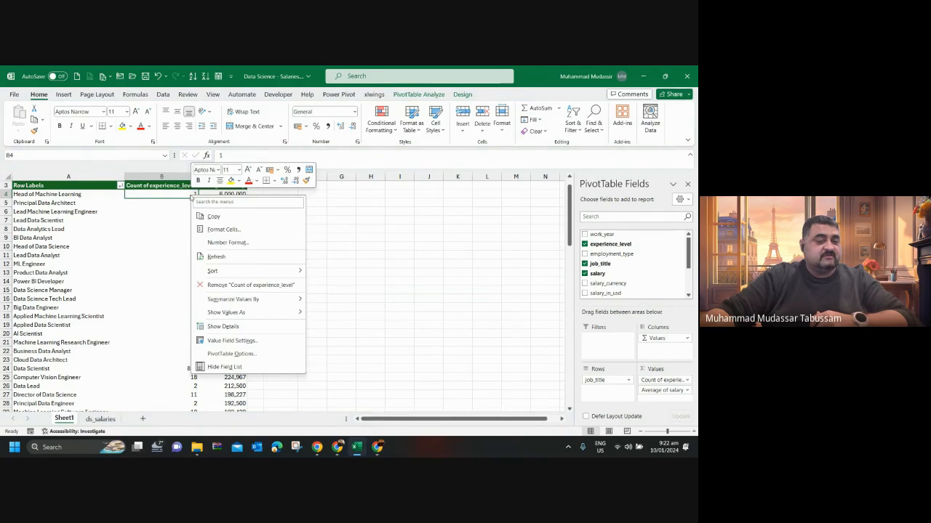
{"action": "mouse_move", "coordinate": [240, 271]}
{"action": "left_click", "coordinate": [324, 284]}
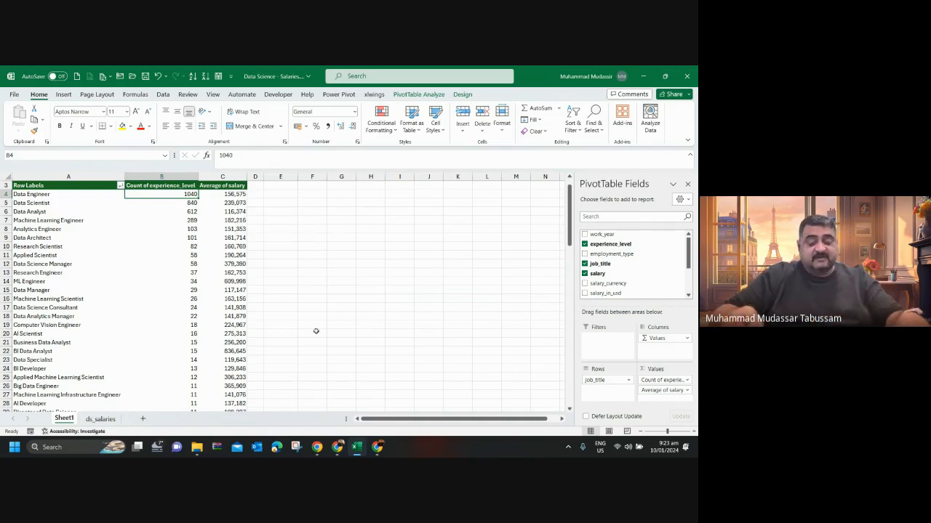
{"action": "key", "text": "Right"}
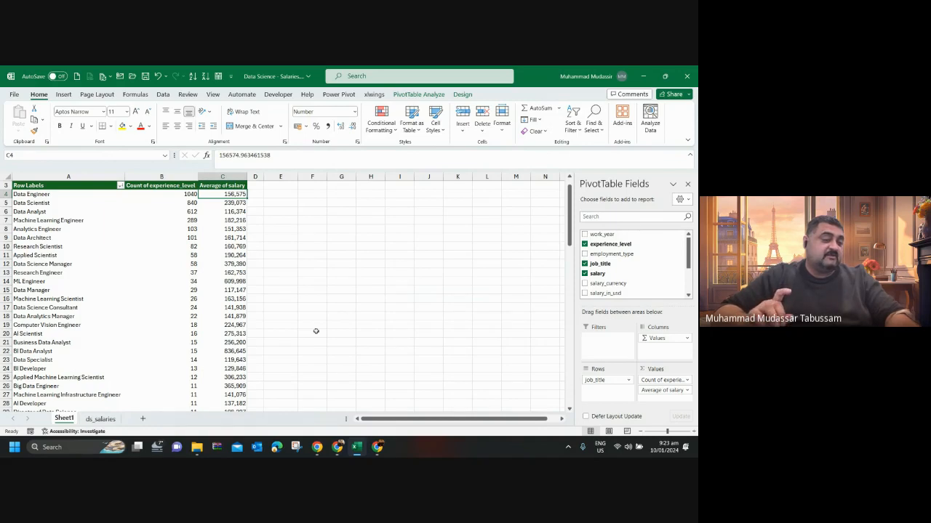
{"action": "key", "text": "ctrl+Left"}
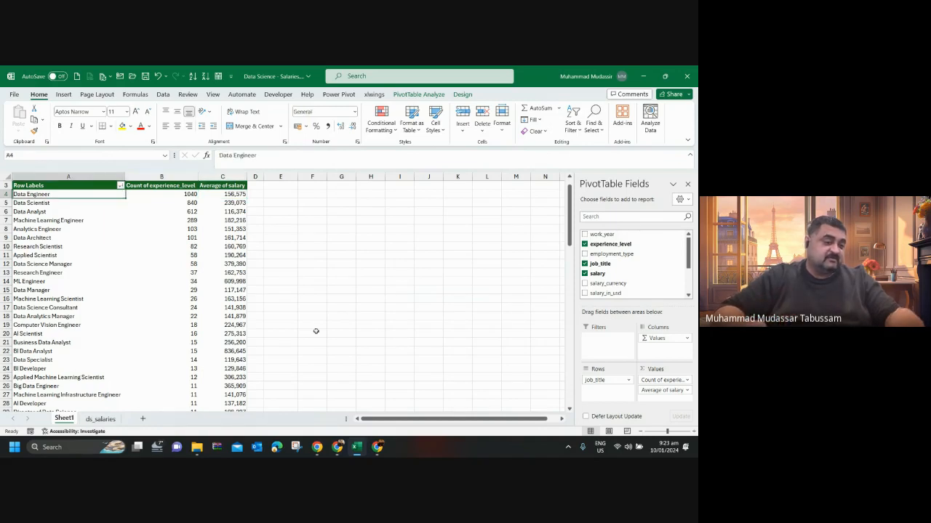
{"action": "key", "text": "ctrl+Down"}
{"action": "key", "text": "Up"}
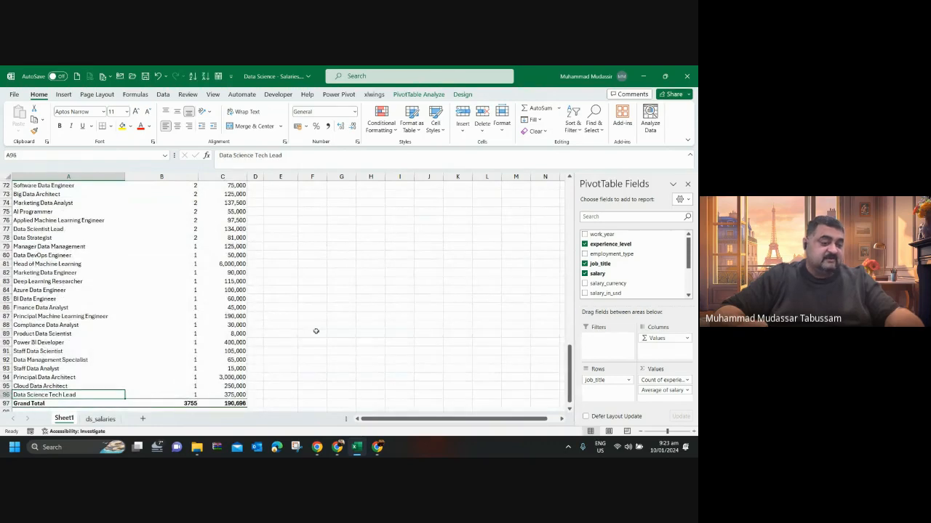
{"action": "key", "text": "ctrl+Up"}
{"action": "key", "text": "Down"}
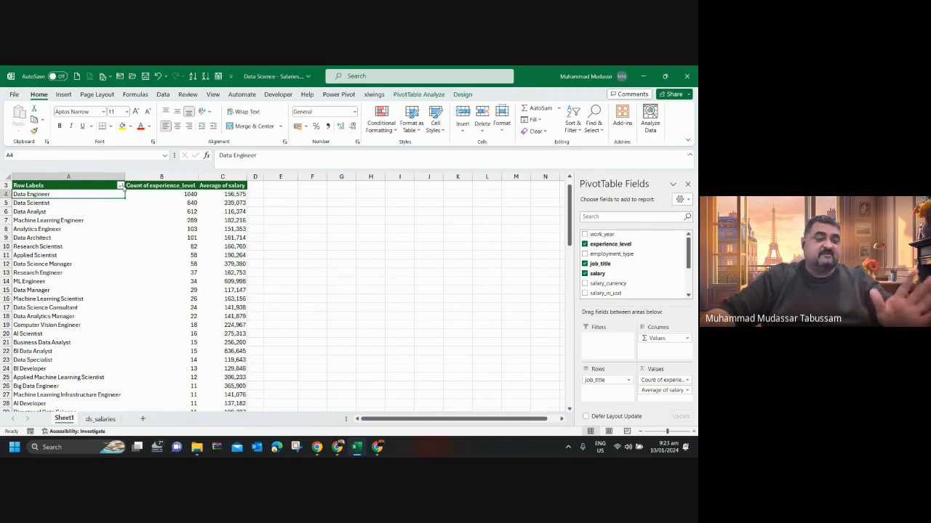
Try a value filter showing the top 10 job titles by count of experience_level, and undo it.
{"action": "left_click", "coordinate": [121, 186]}
{"action": "mouse_move", "coordinate": [95, 263]}
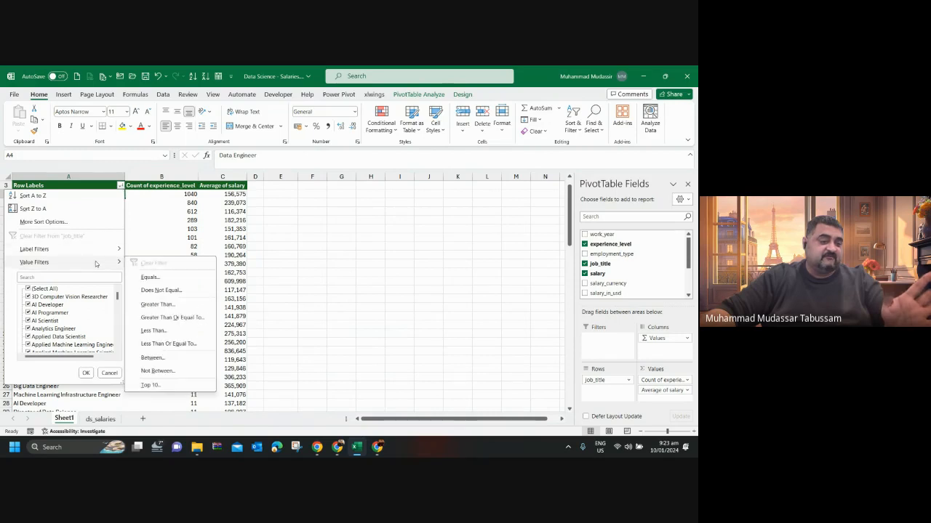
{"action": "left_click", "coordinate": [150, 384]}
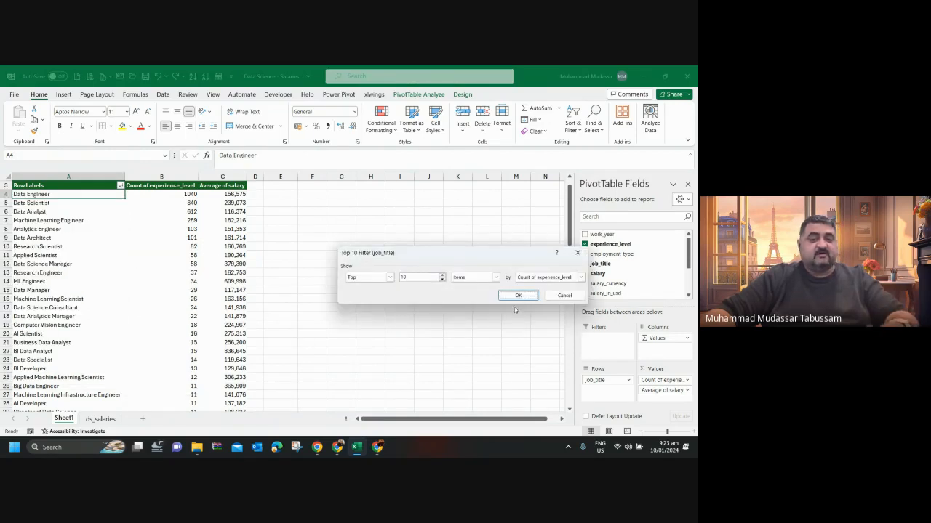
{"action": "left_click", "coordinate": [517, 296]}
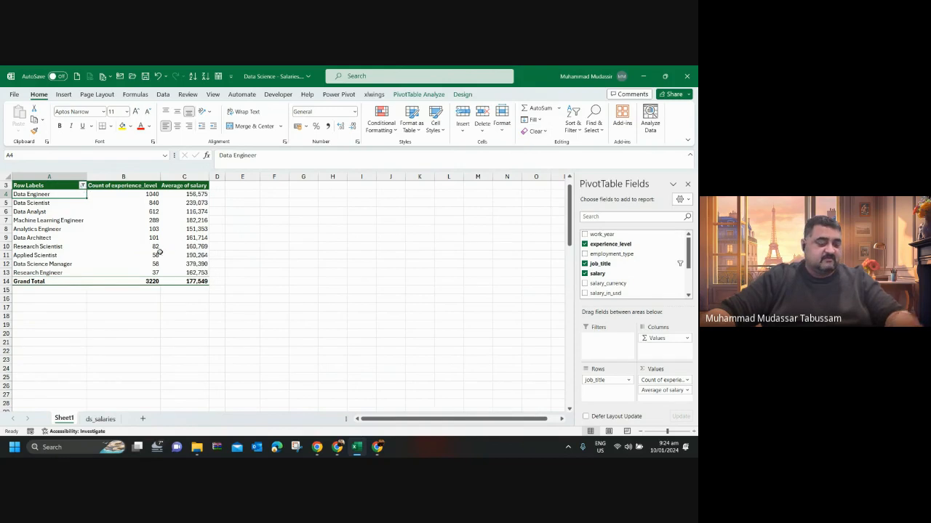
{"action": "key", "text": "ctrl+z"}
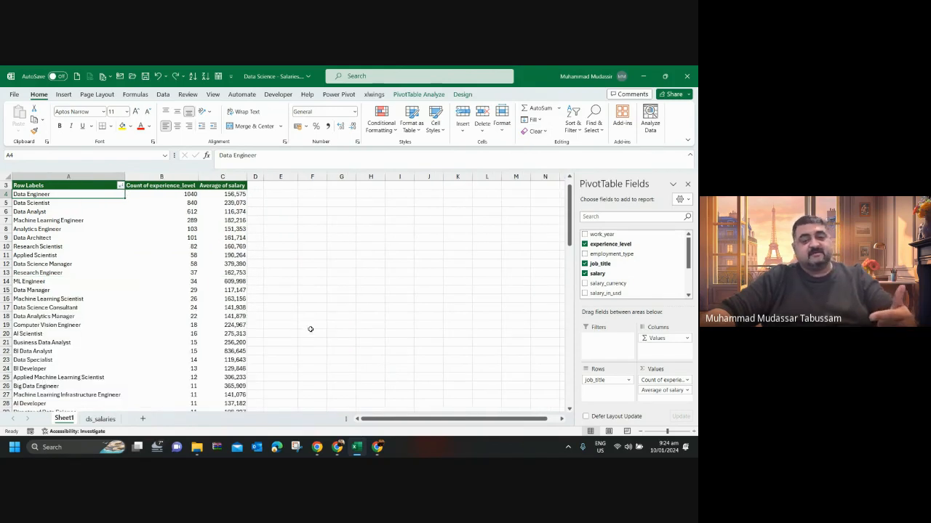
Try removing the experience_level count and sorting by average salary from largest to smallest, and undo both changes.
{"action": "left_click_drag", "start_coordinate": [644, 380], "coordinate": [513, 347]}
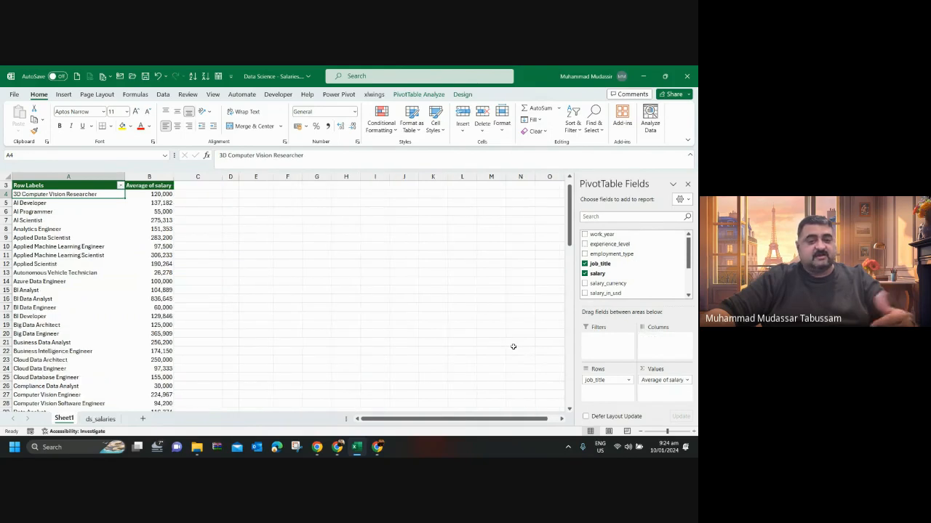
{"action": "right_click", "coordinate": [166, 197]}
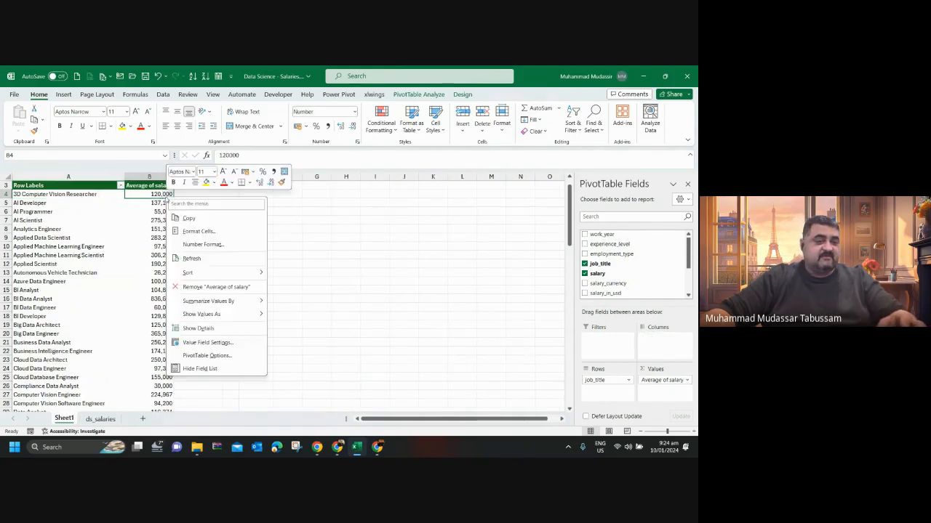
{"action": "mouse_move", "coordinate": [225, 272]}
{"action": "left_click", "coordinate": [305, 290]}
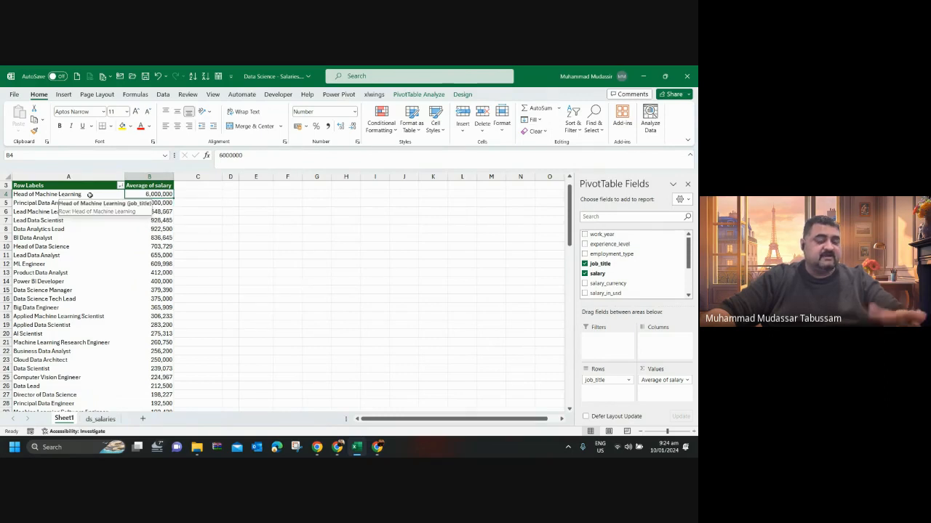
{"action": "key", "text": "ctrl+z"}
{"action": "key", "text": "ctrl+z"}
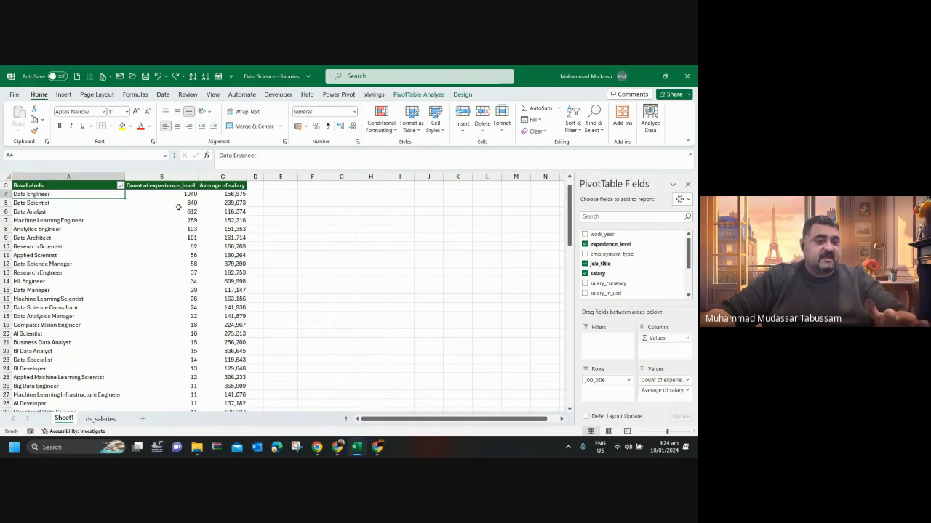
Apply light blue gradient-fill data bars to the Average of salary values for all job titles, excluding the grand total.
{"action": "left_click", "coordinate": [231, 195]}
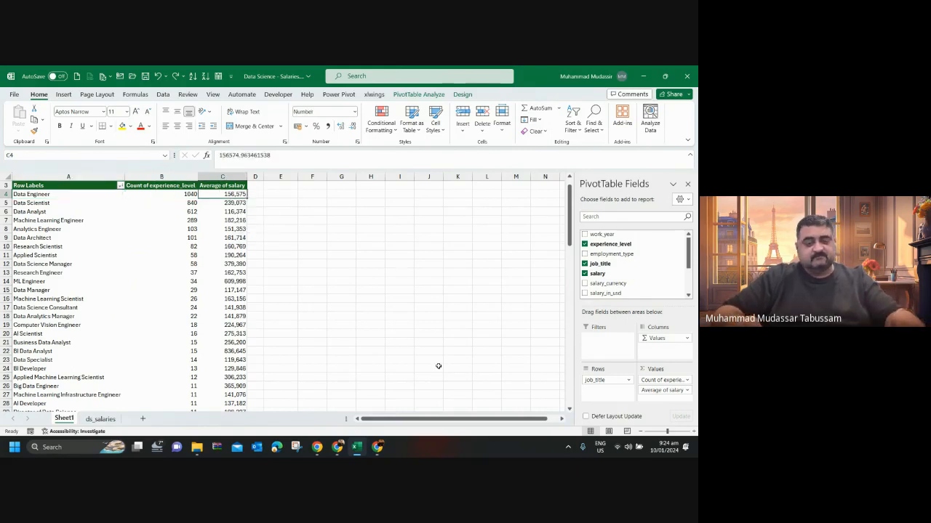
{"action": "key", "text": "ctrl+shift+Down"}
{"action": "key", "text": "shift+Up"}
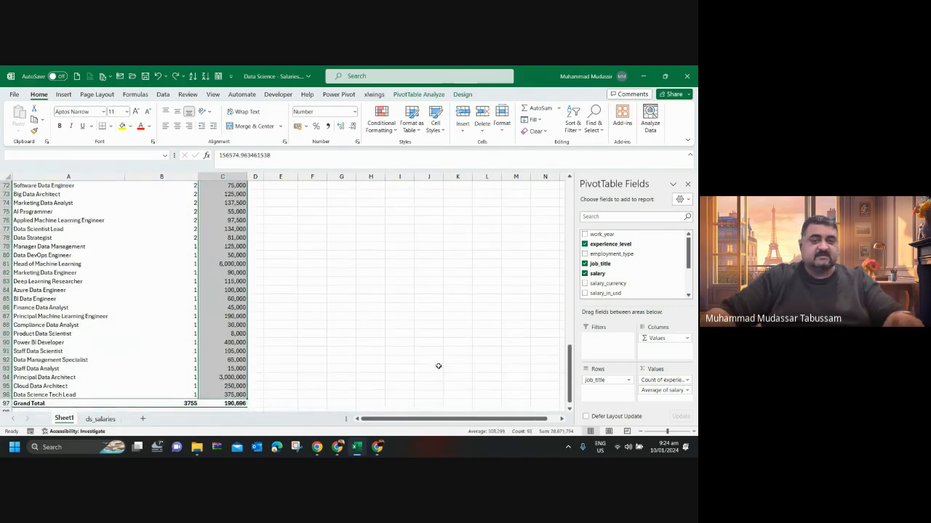
{"action": "left_click", "coordinate": [381, 120]}
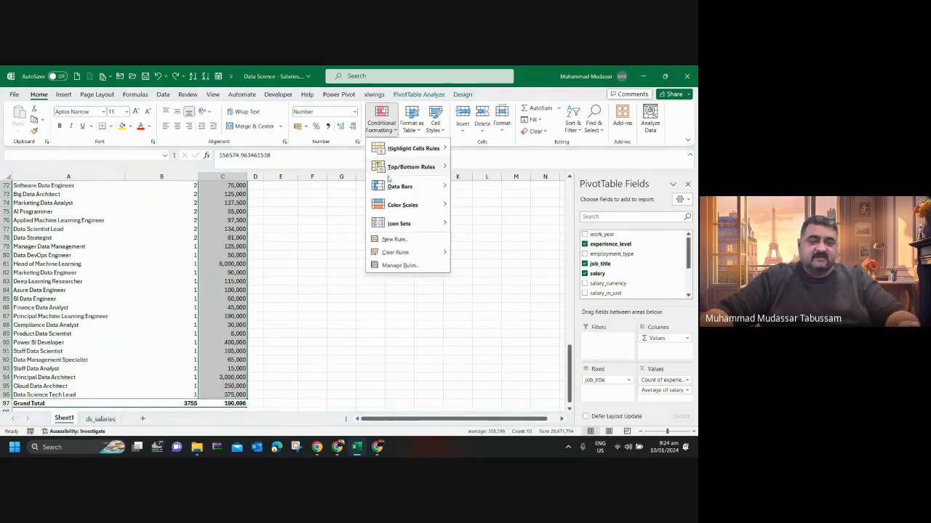
{"action": "mouse_move", "coordinate": [391, 191]}
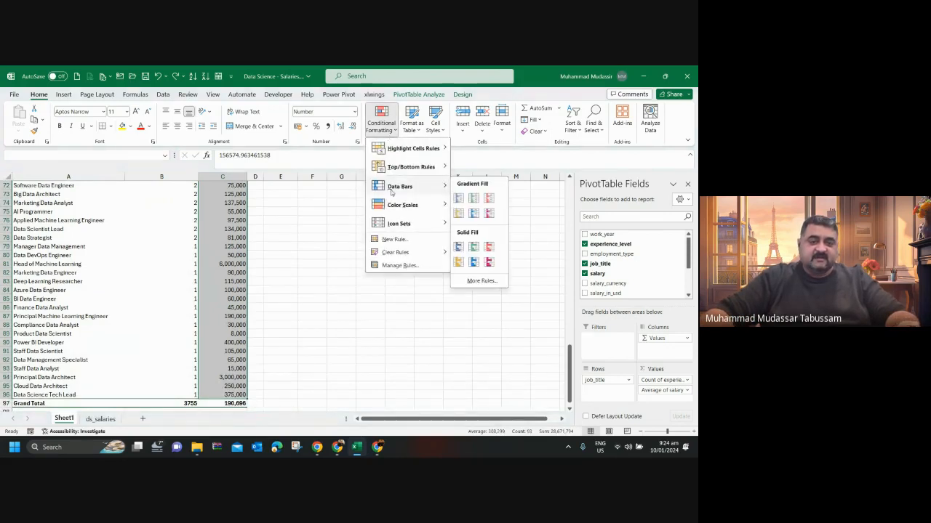
{"action": "left_click", "coordinate": [473, 214]}
{"action": "scroll", "coordinate": [363, 277], "scroll_direction": "up", "scroll_amount": 20}
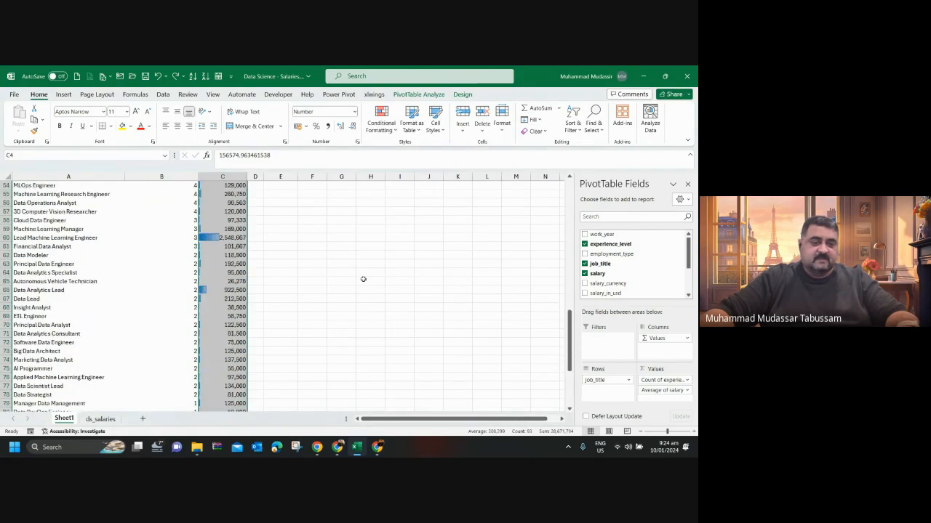
{"action": "left_click", "coordinate": [305, 282]}
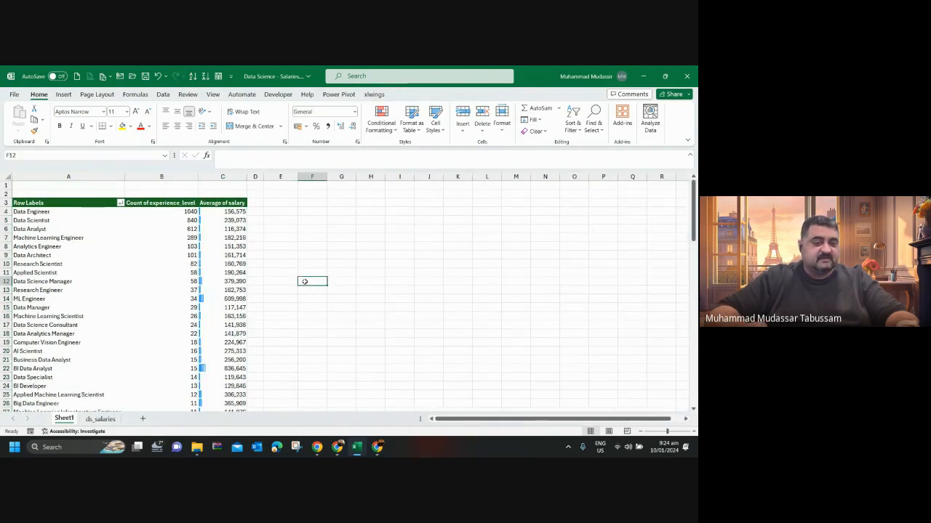
Summarize the salary values in the PivotTable by sum instead of average.
{"action": "key", "text": "Left"}
{"action": "key", "text": "Left"}
{"action": "key", "text": "Left"}
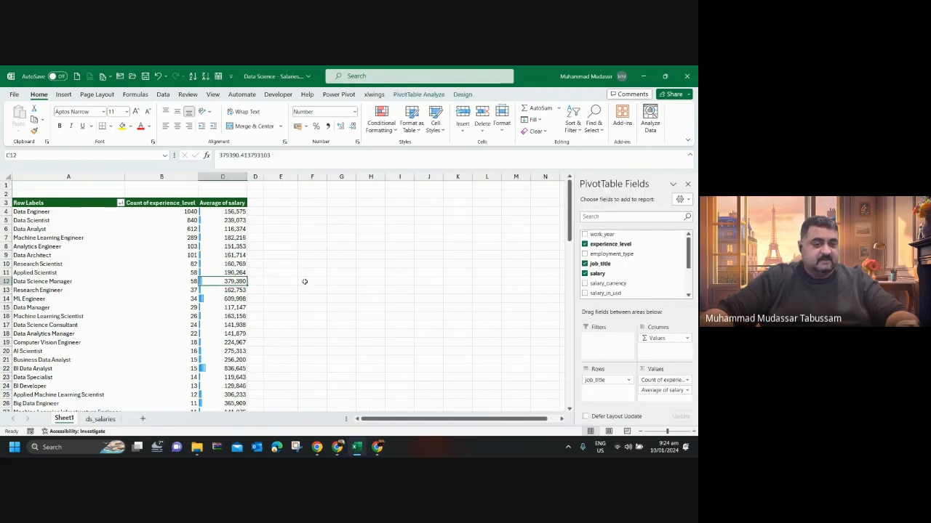
{"action": "left_click", "coordinate": [240, 212]}
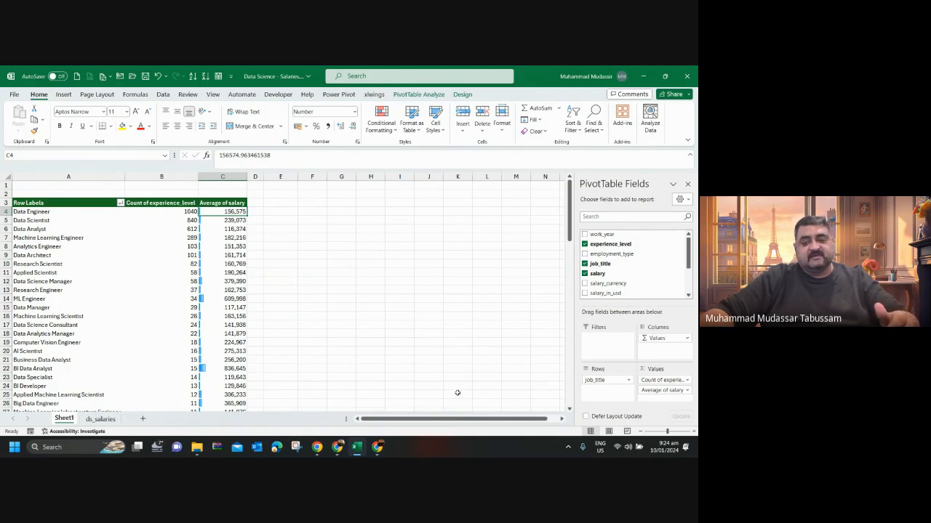
{"action": "left_click", "coordinate": [650, 390]}
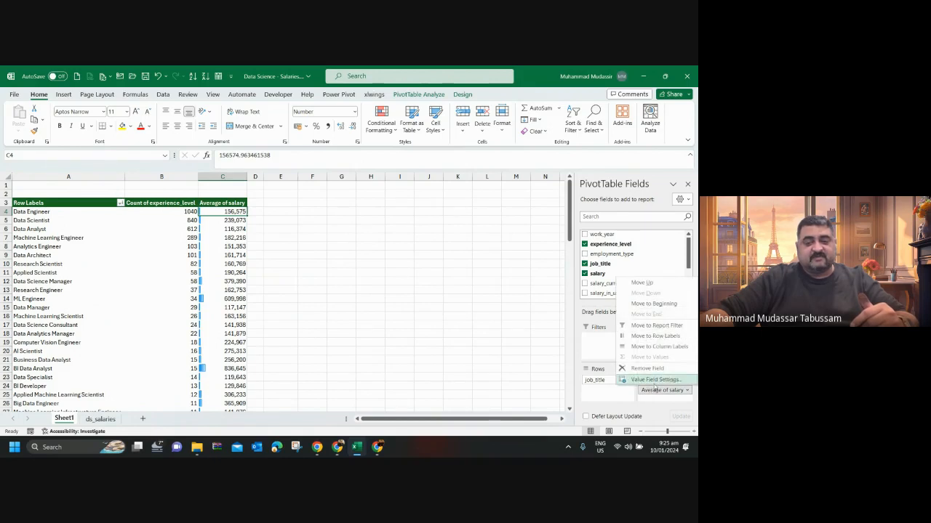
{"action": "left_click", "coordinate": [631, 379]}
{"action": "left_click", "coordinate": [389, 284]}
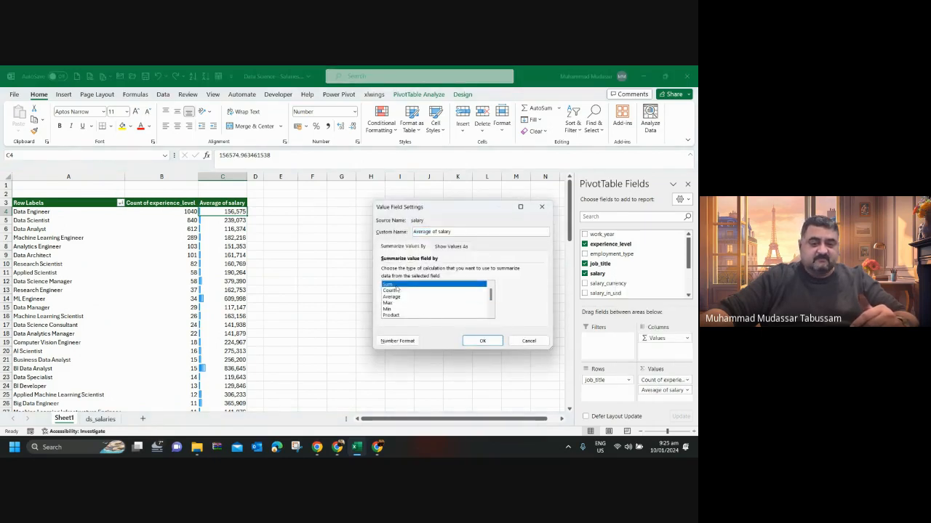
{"action": "left_click", "coordinate": [483, 341]}
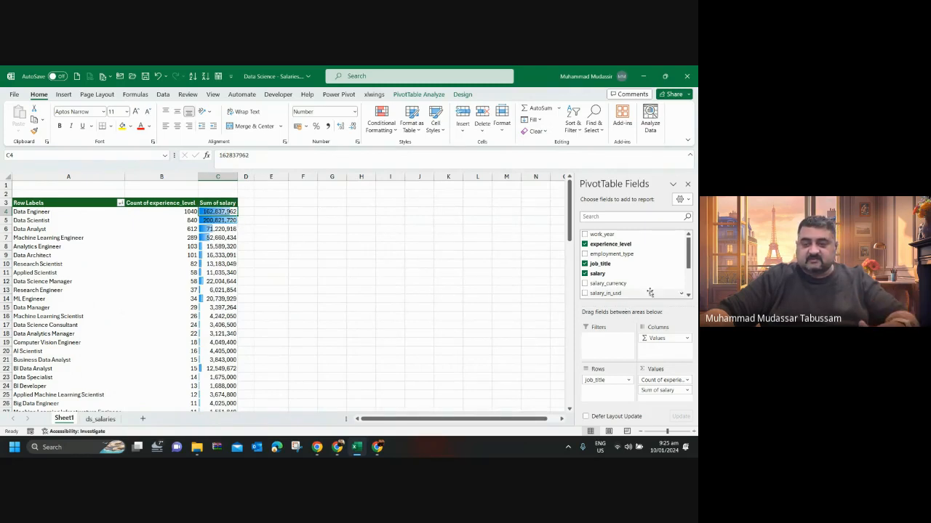
Show only the salary sums split into work_year columns, with job titles sorted by grand total from largest to smallest.
{"action": "mouse_move", "coordinate": [689, 252]}
{"action": "left_mouse_down"}
{"action": "mouse_move", "coordinate": [689, 274]}
{"action": "mouse_move", "coordinate": [688, 250]}
{"action": "left_mouse_up"}
{"action": "left_click_drag", "start_coordinate": [618, 235], "coordinate": [662, 354]}
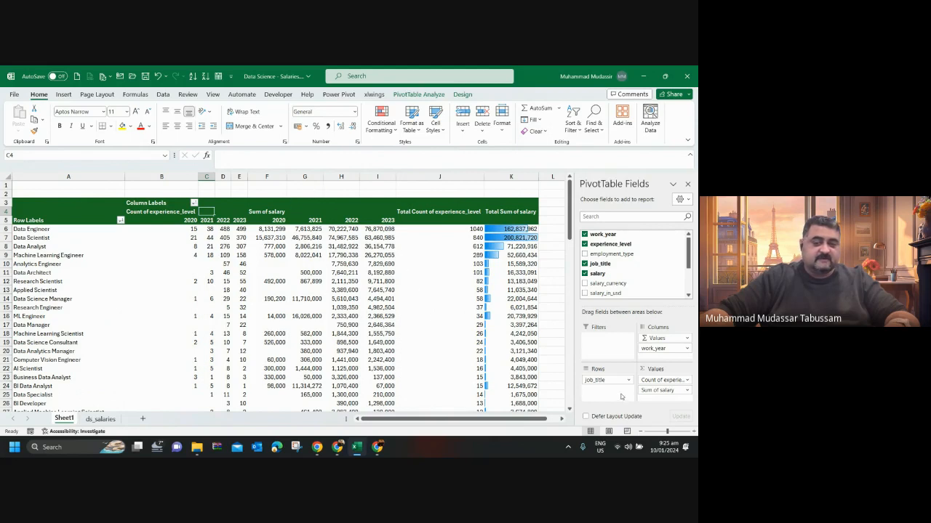
{"action": "left_click_drag", "start_coordinate": [644, 385], "coordinate": [532, 363]}
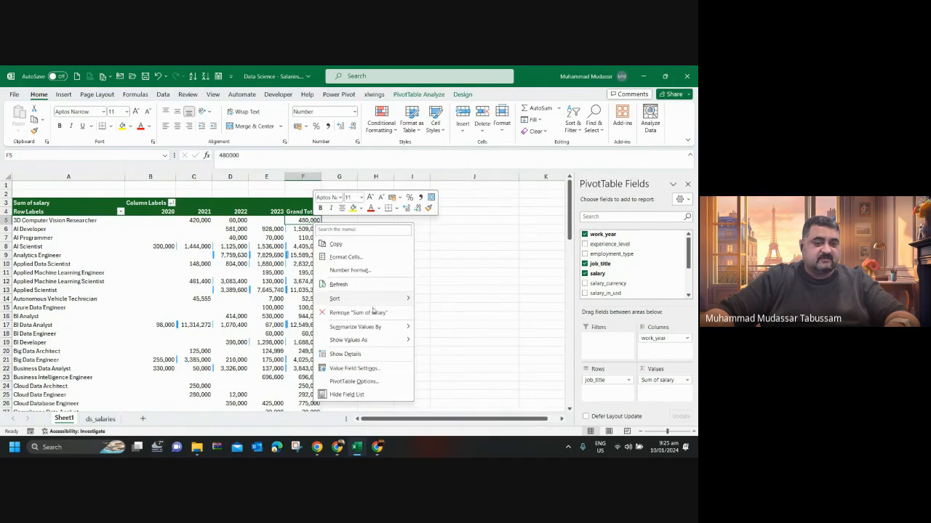
{"action": "left_click", "coordinate": [439, 316]}
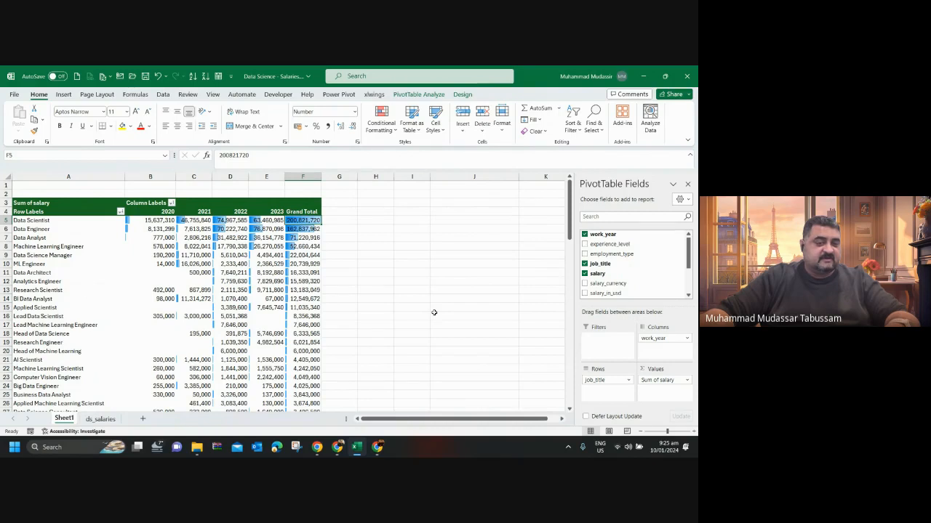
Compare the Data Scientist salary sums across the years 2020 to 2023.
{"action": "left_click", "coordinate": [165, 221]}
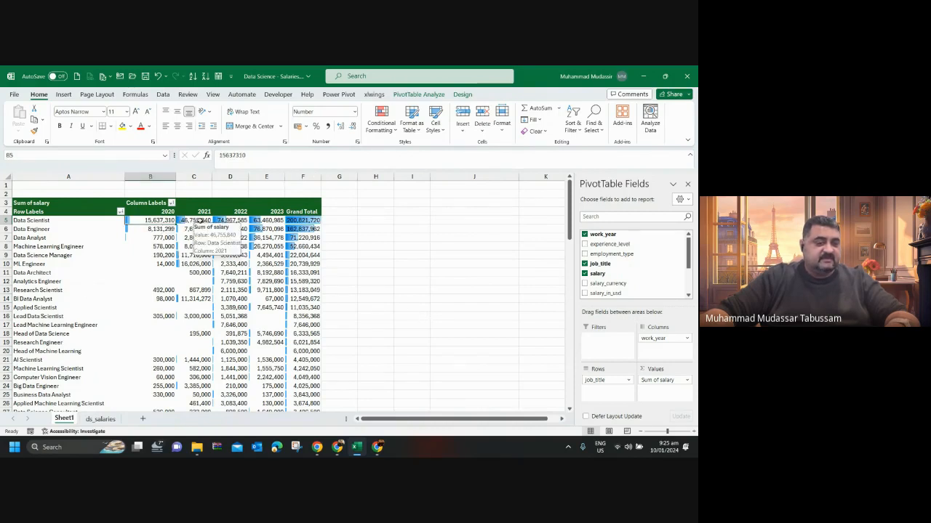
{"action": "left_click", "coordinate": [201, 221]}
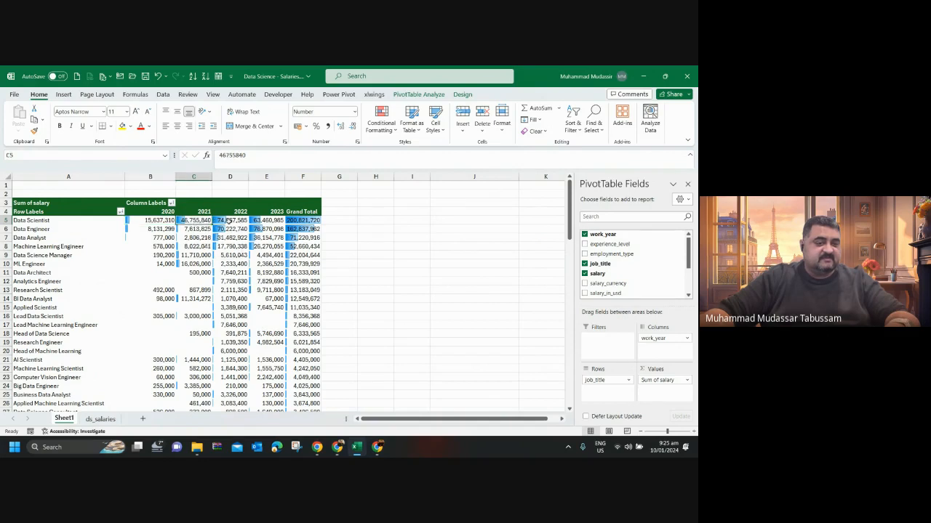
{"action": "left_click", "coordinate": [227, 221]}
{"action": "left_click", "coordinate": [266, 220]}
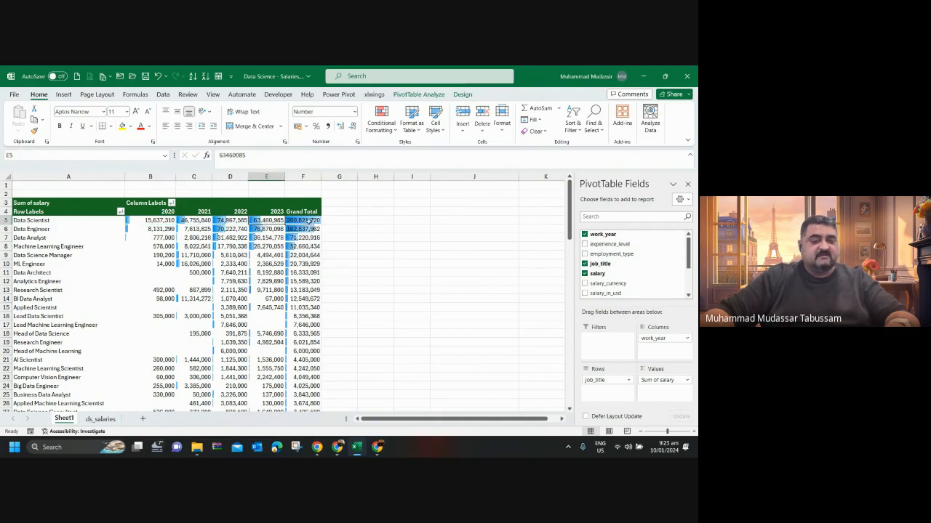
{"action": "left_click", "coordinate": [158, 221]}
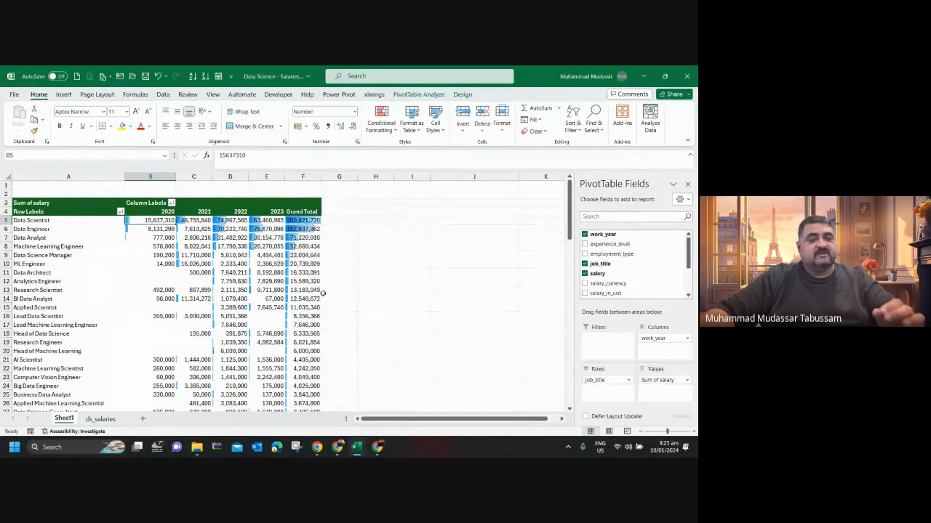
{"action": "left_click", "coordinate": [278, 221]}
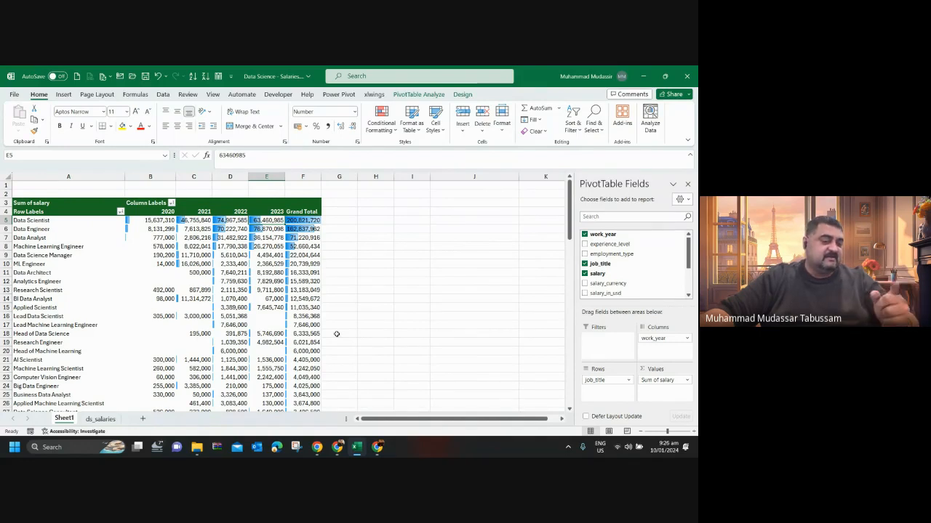
{"action": "left_click", "coordinate": [352, 221]}
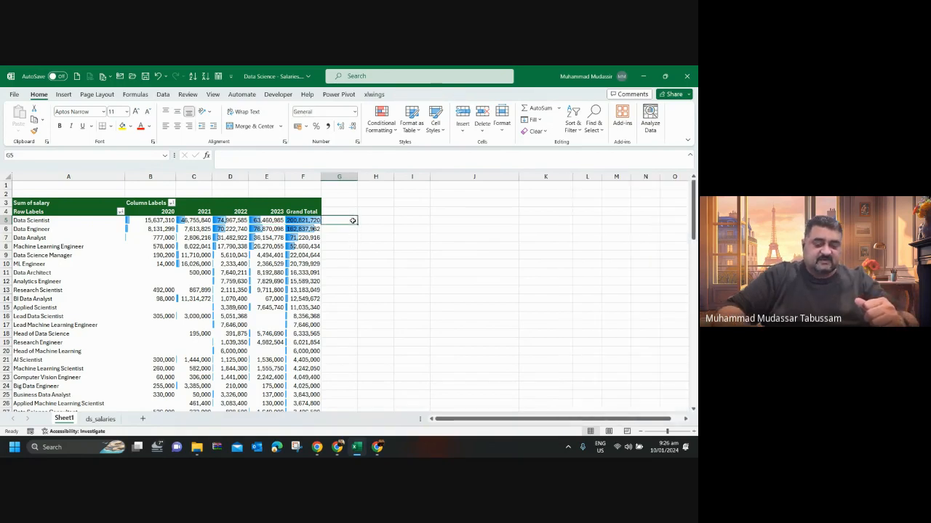
{"action": "type", "text": "="}
{"action": "left_click", "coordinate": [258, 220]}
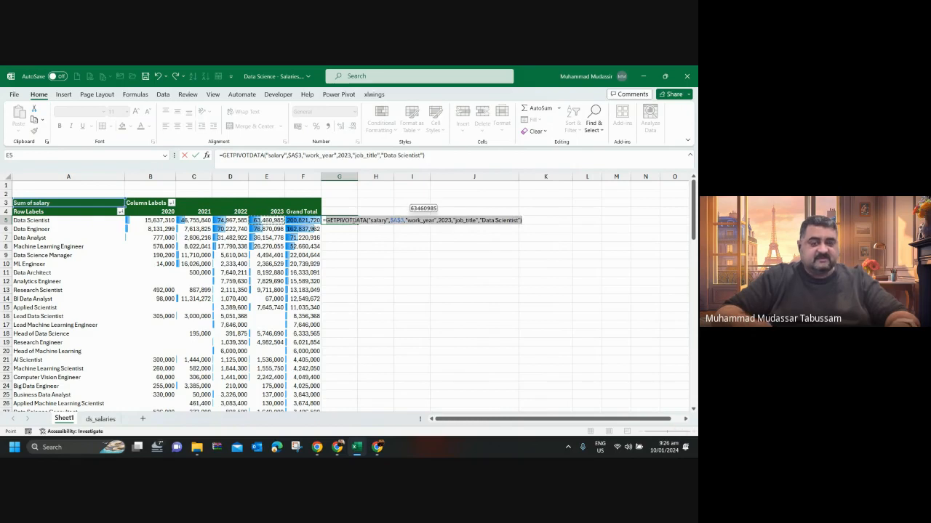
{"action": "key", "text": "Escape"}
Calculate the monthly share of the Data Scientist 2023 salary sum in cell G5 with the formula =E5/12.
{"action": "type", "text": "="}
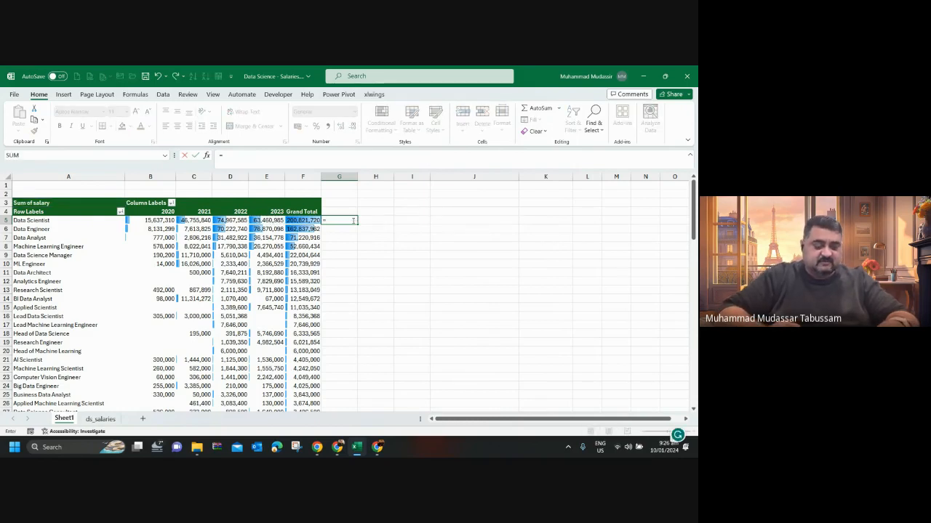
{"action": "type", "text": "e"}
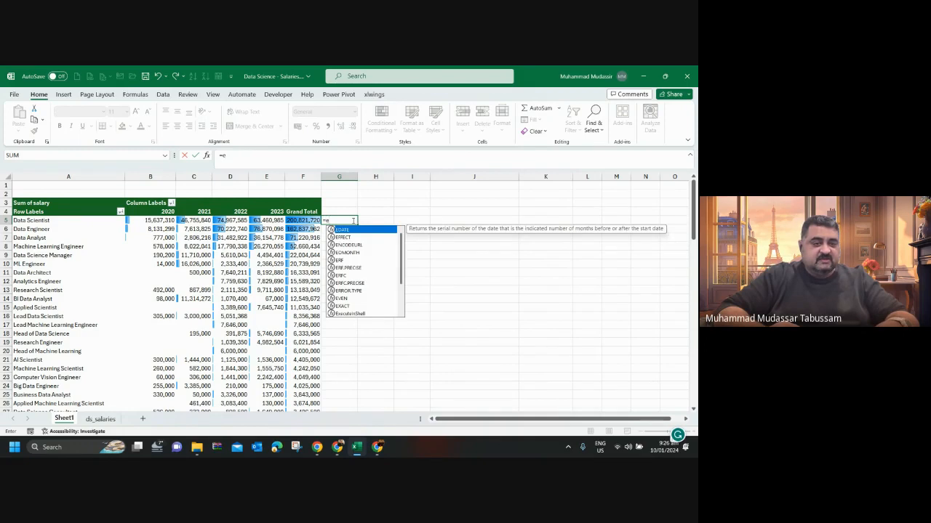
{"action": "type", "text": "5"}
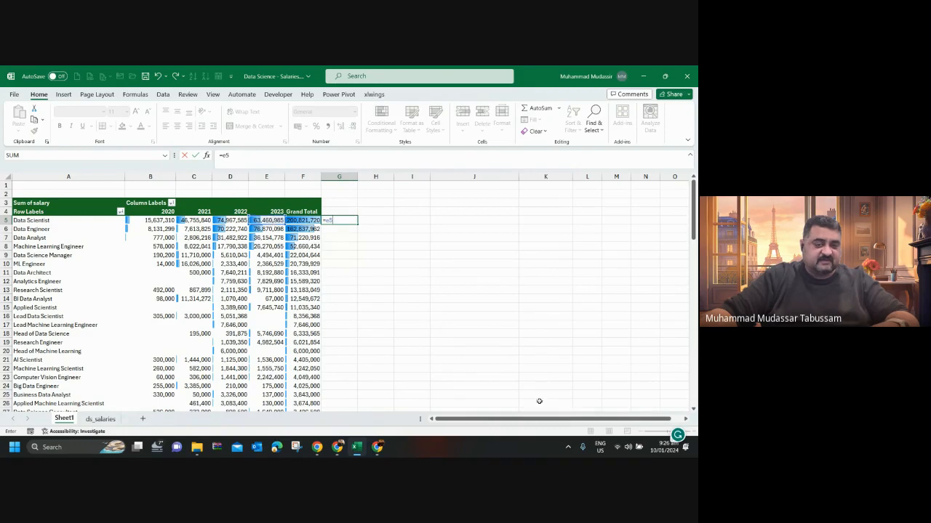
{"action": "type", "text": "/12"}
{"action": "key", "text": "Return"}
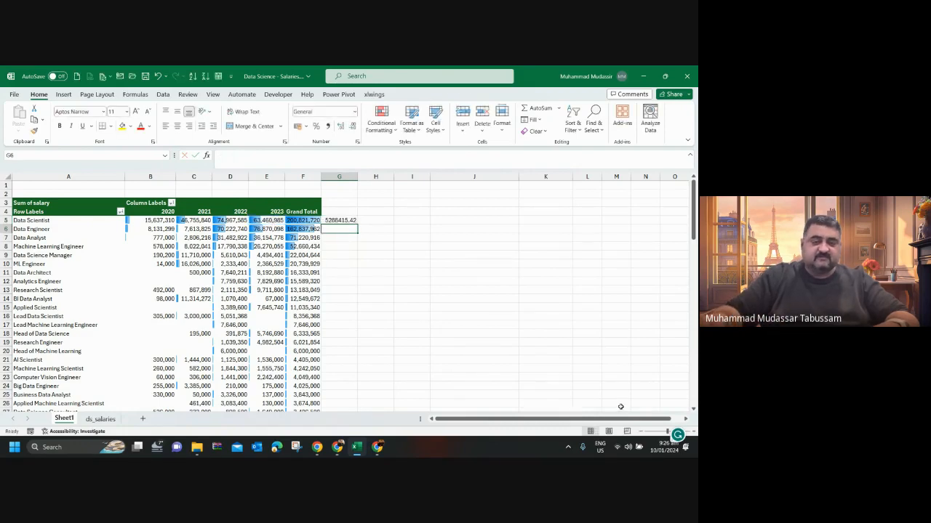
Format the result in G5 with thousands separators and one decimal place.
{"action": "left_click", "coordinate": [349, 220]}
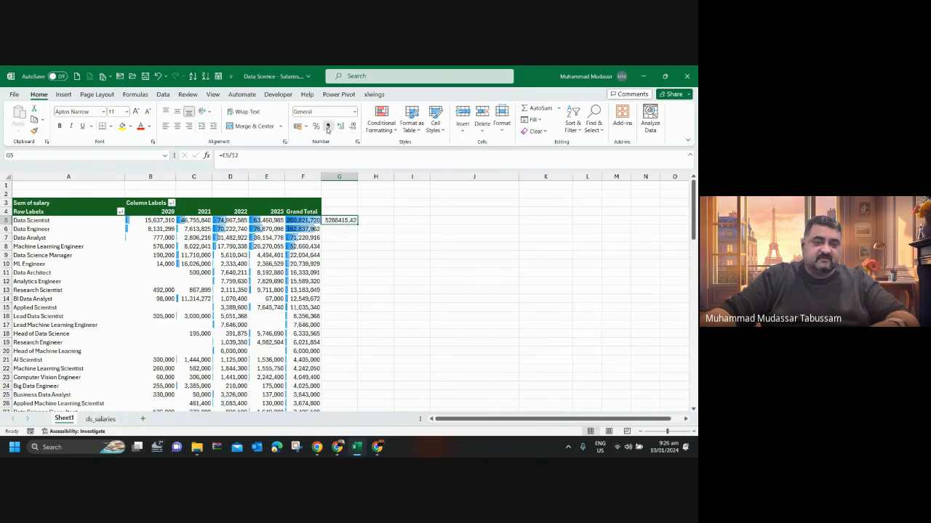
{"action": "left_click", "coordinate": [328, 127]}
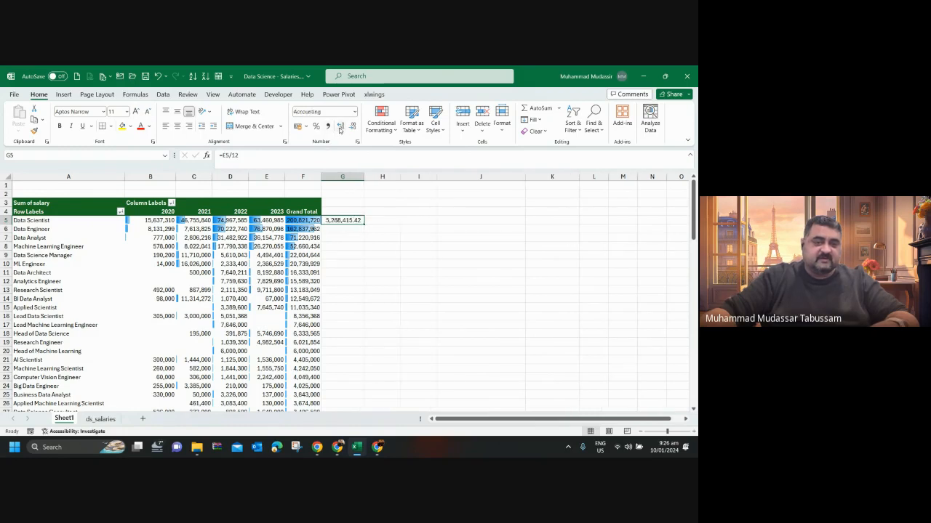
{"action": "left_click", "coordinate": [339, 127]}
{"action": "left_click", "coordinate": [340, 127]}
{"action": "left_click", "coordinate": [352, 127]}
{"action": "left_click", "coordinate": [353, 127]}
{"action": "left_click", "coordinate": [353, 128]}
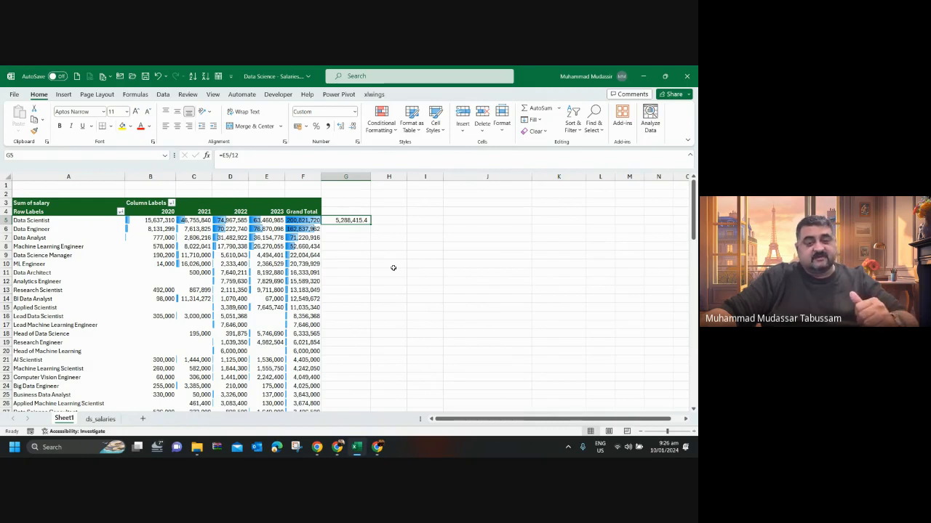
Add a count of employment_type to the PivotTable values, allowing it to overwrite the existing cell contents.
{"action": "left_click", "coordinate": [240, 222]}
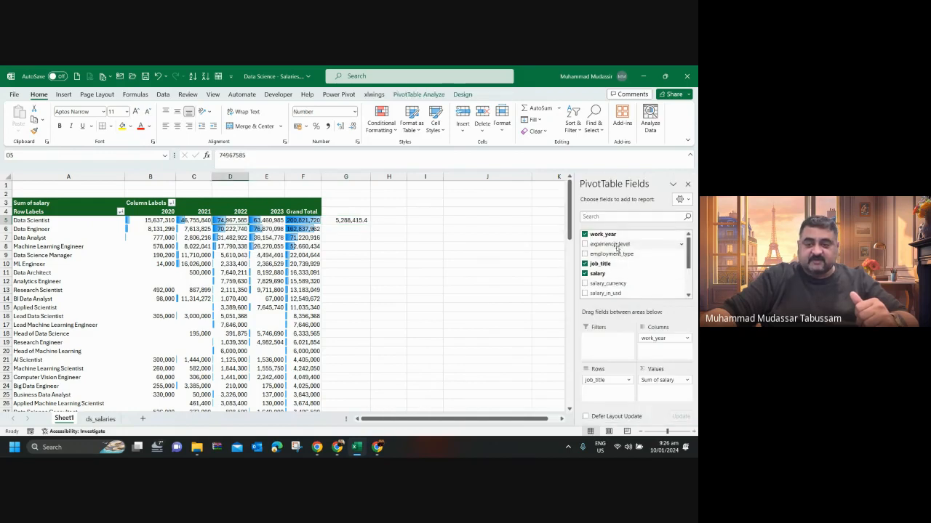
{"action": "left_click_drag", "start_coordinate": [614, 256], "coordinate": [650, 393]}
{"action": "left_click", "coordinate": [335, 281]}
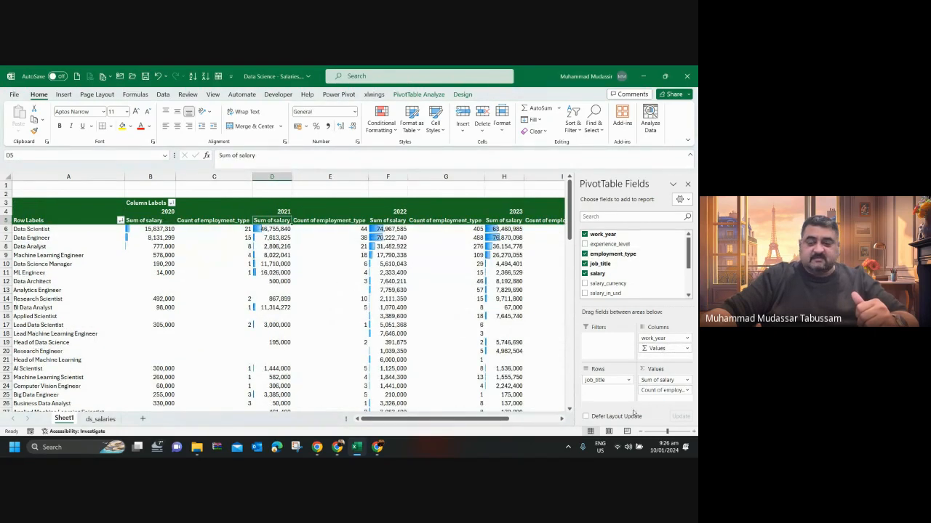
{"action": "left_click_drag", "start_coordinate": [509, 420], "coordinate": [393, 412]}
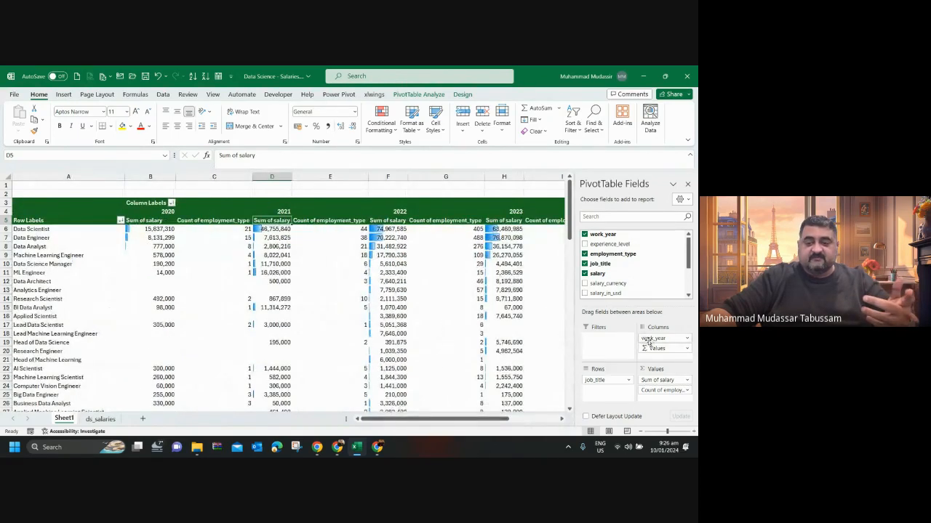
Remove work_year from the PivotTable columns and place the employment_type count before the salary sum.
{"action": "left_click_drag", "start_coordinate": [656, 344], "coordinate": [488, 328]}
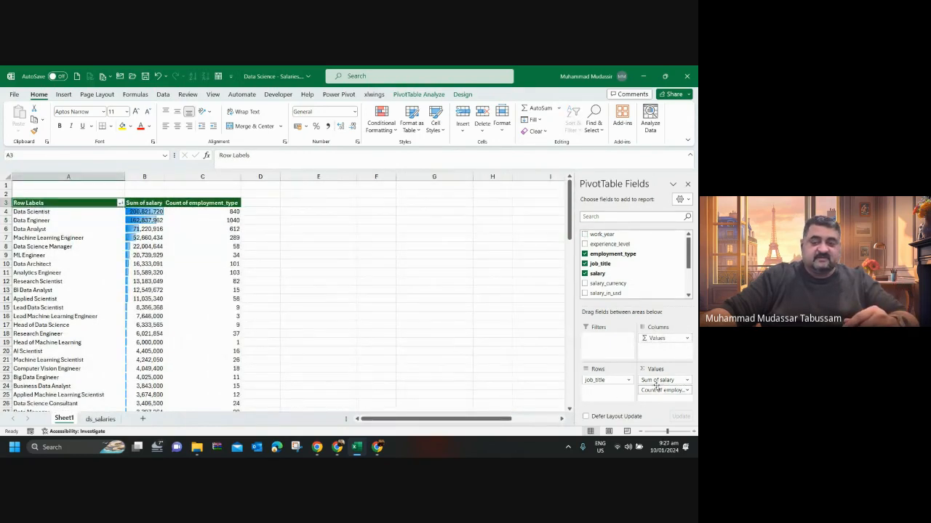
{"action": "left_click_drag", "start_coordinate": [656, 385], "coordinate": [663, 396]}
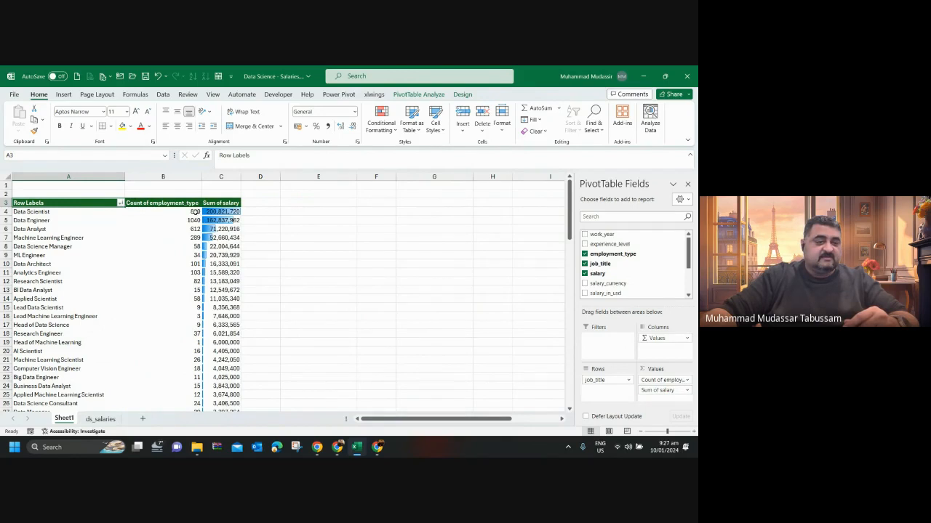
{"action": "mouse_move", "coordinate": [216, 212]}
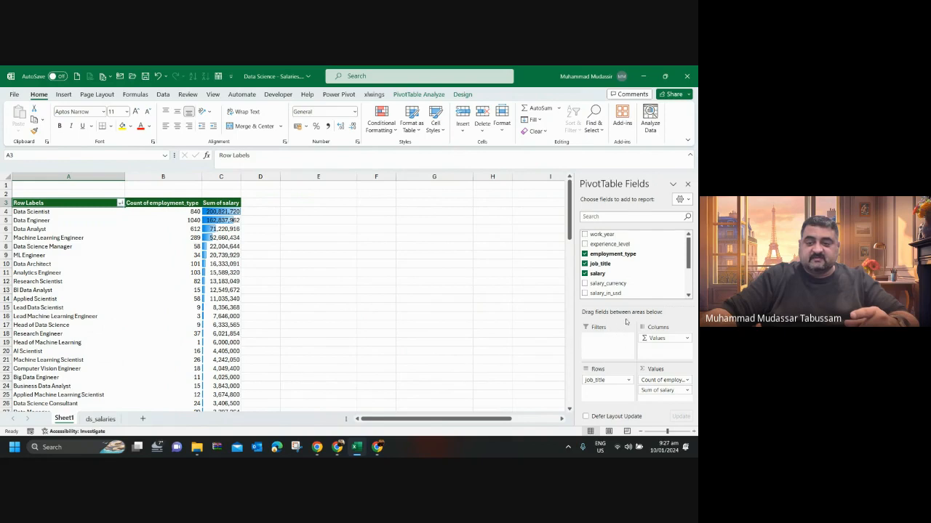
{"action": "left_click_drag", "start_coordinate": [627, 234], "coordinate": [540, 316]}
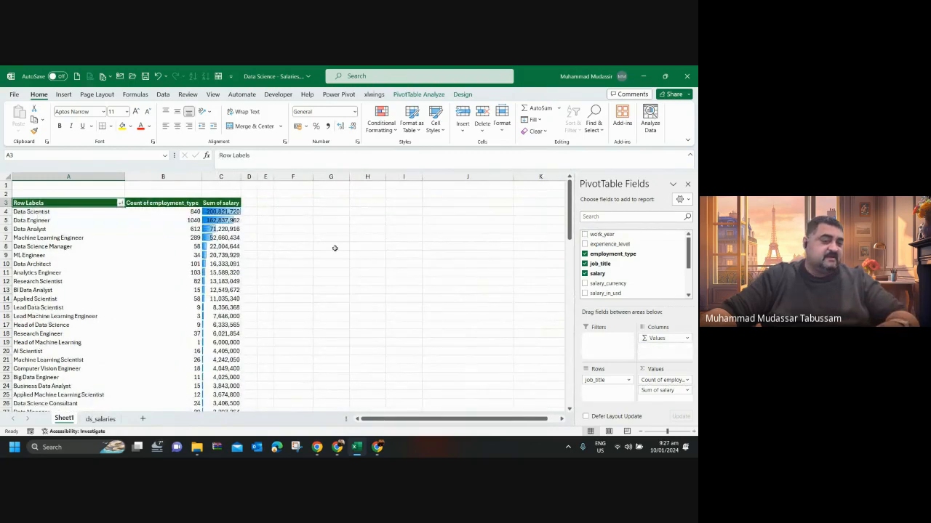
In the ds_salaries sheet, search the job_title filter for "data sc" and show only the Data Scientist rows.
{"action": "left_click", "coordinate": [227, 211]}
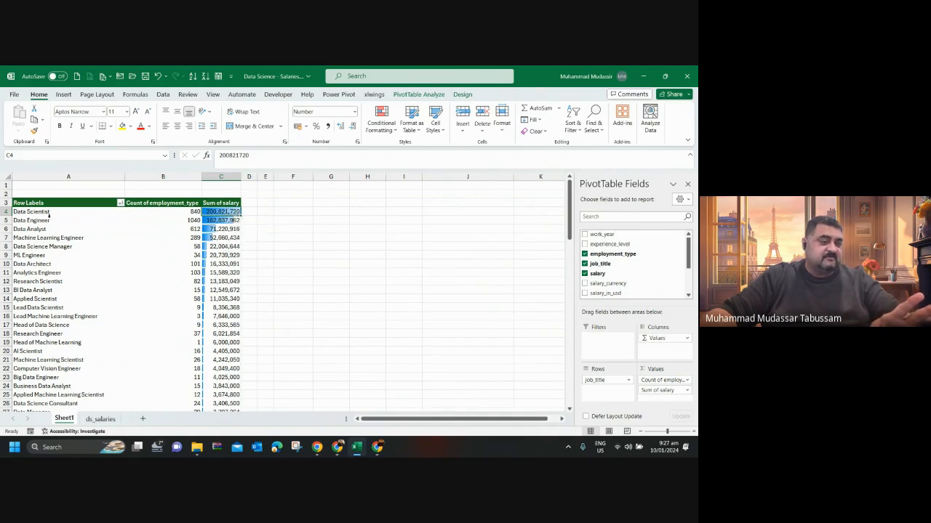
{"action": "left_click", "coordinate": [104, 423]}
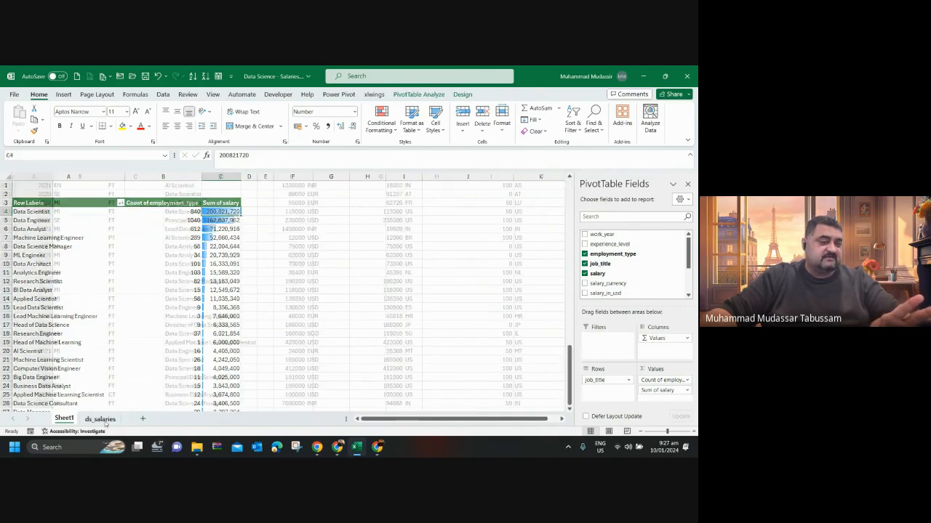
{"action": "left_click", "coordinate": [65, 421]}
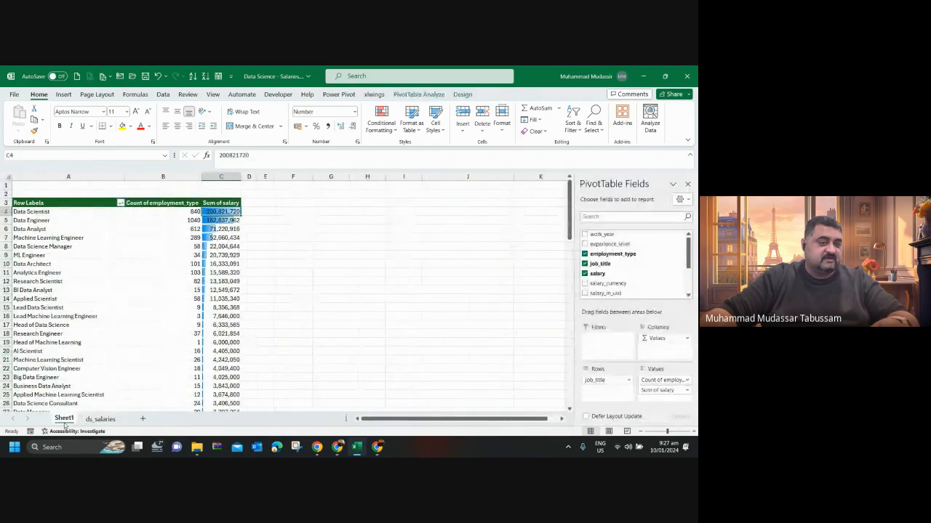
{"action": "left_click", "coordinate": [100, 422]}
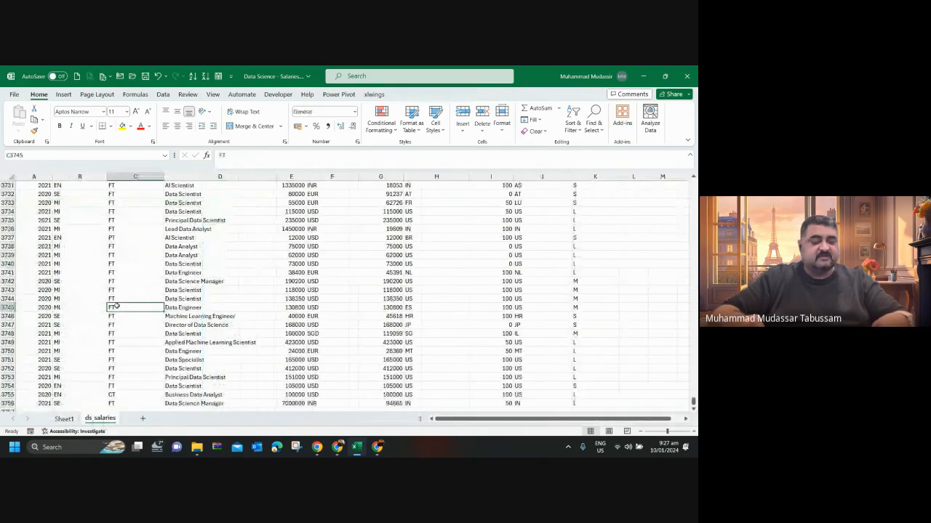
{"action": "key", "text": "ctrl+Up"}
{"action": "key", "text": "Left"}
{"action": "key", "text": "Left"}
{"action": "key", "text": "Right"}
{"action": "key", "text": "Right"}
{"action": "key", "text": "Right"}
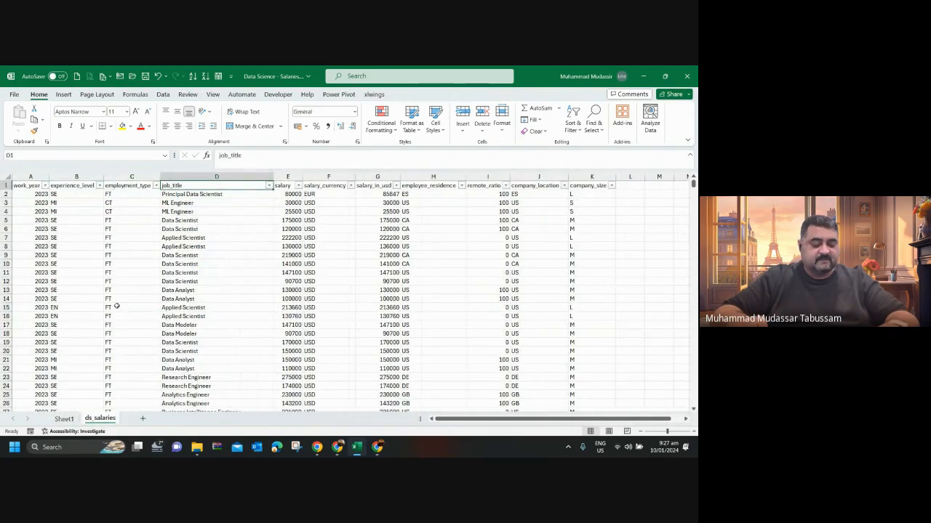
{"action": "key", "text": "alt+Down"}
{"action": "type", "text": "eda"}
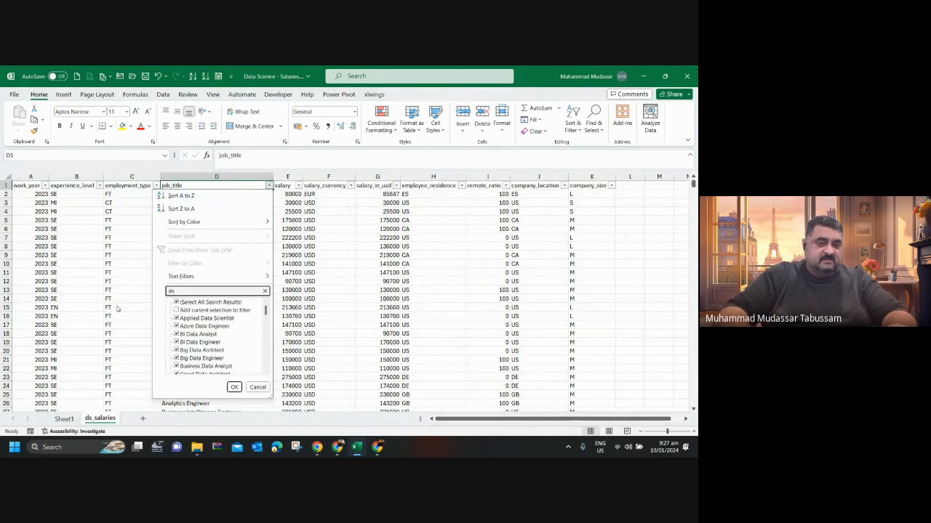
{"action": "type", "text": "ta"}
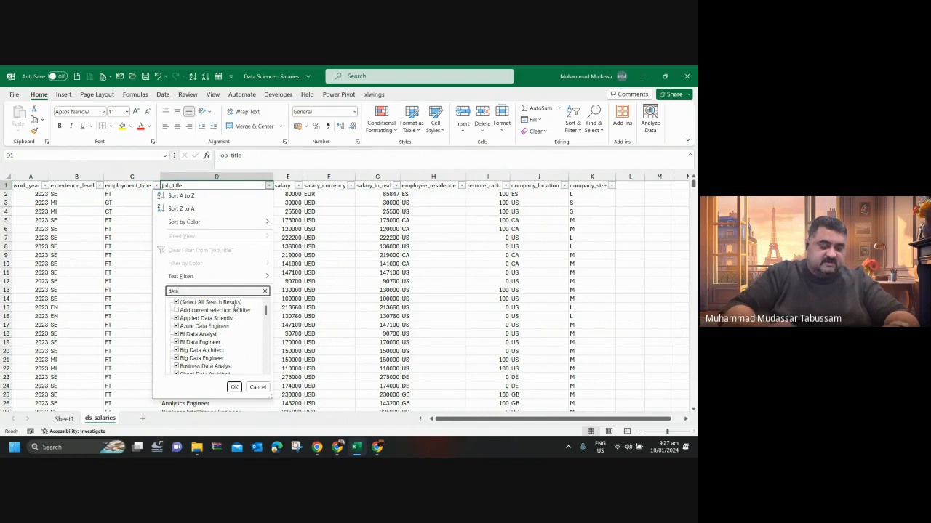
{"action": "type", "text": " sc"}
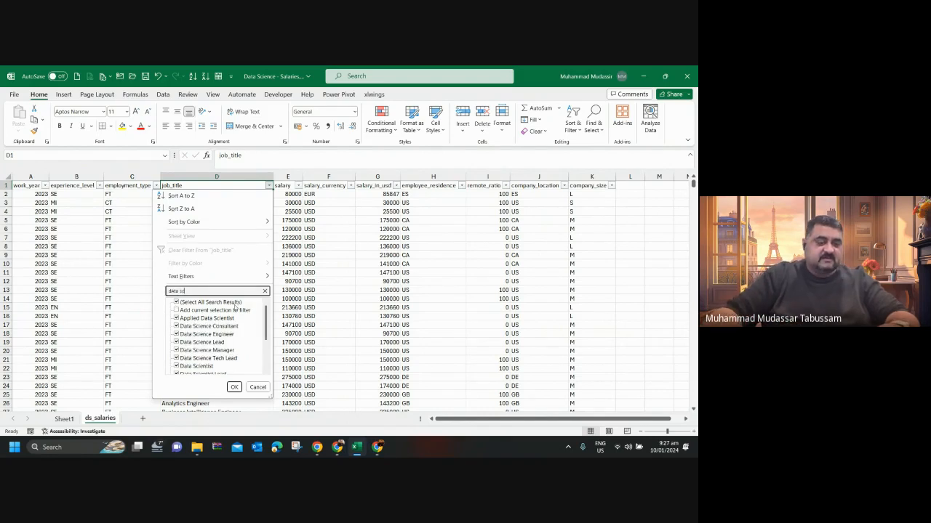
{"action": "left_click", "coordinate": [177, 302]}
{"action": "left_click", "coordinate": [177, 367]}
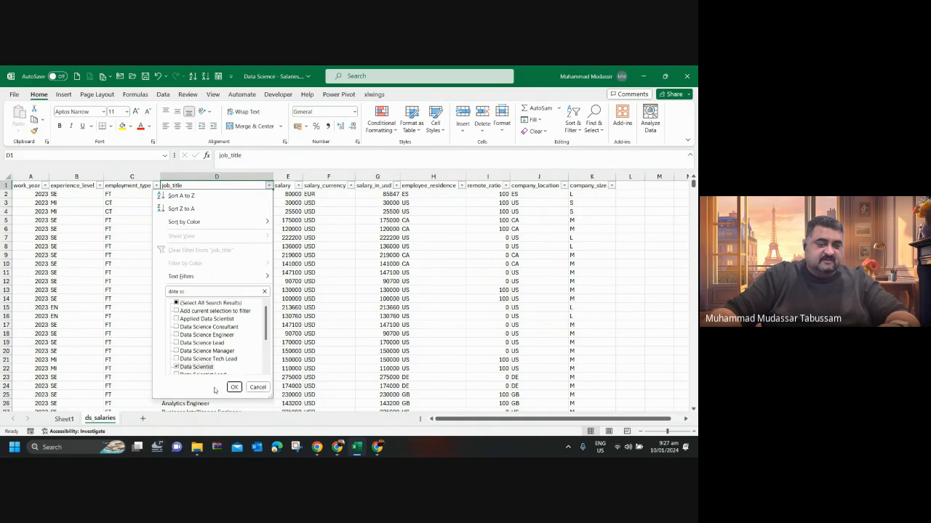
{"action": "left_click", "coordinate": [234, 387]}
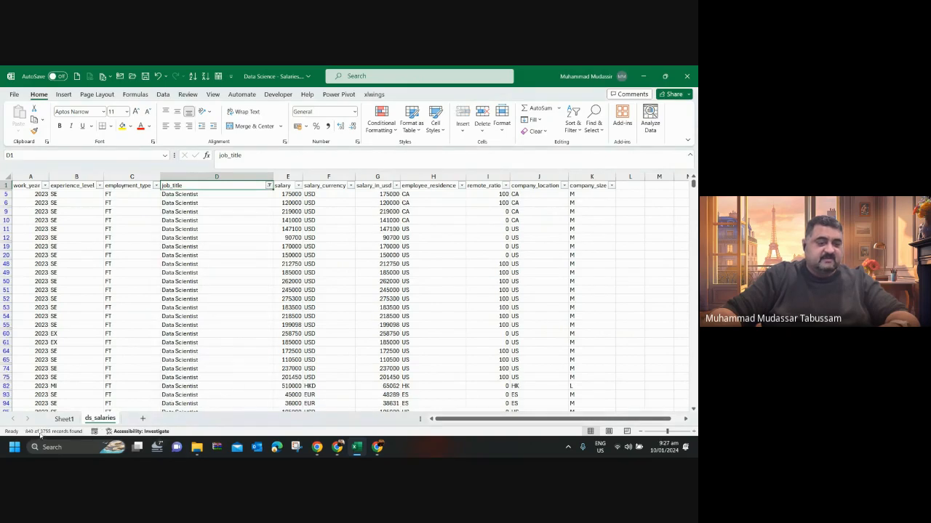
Compare the filtered record count with the PivotTable and select all filtered salary values in ds_salaries to check their sum.
{"action": "left_click", "coordinate": [63, 420]}
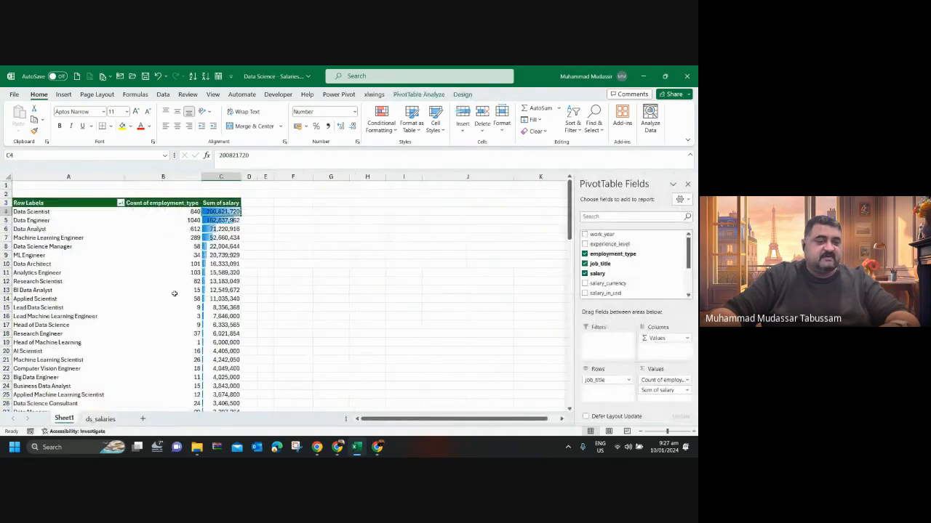
{"action": "left_click", "coordinate": [99, 419]}
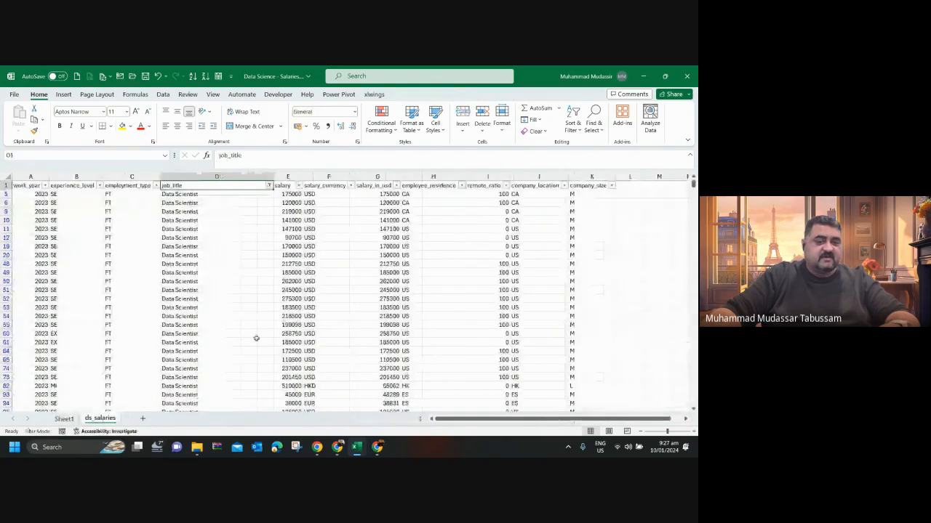
{"action": "left_click", "coordinate": [333, 270]}
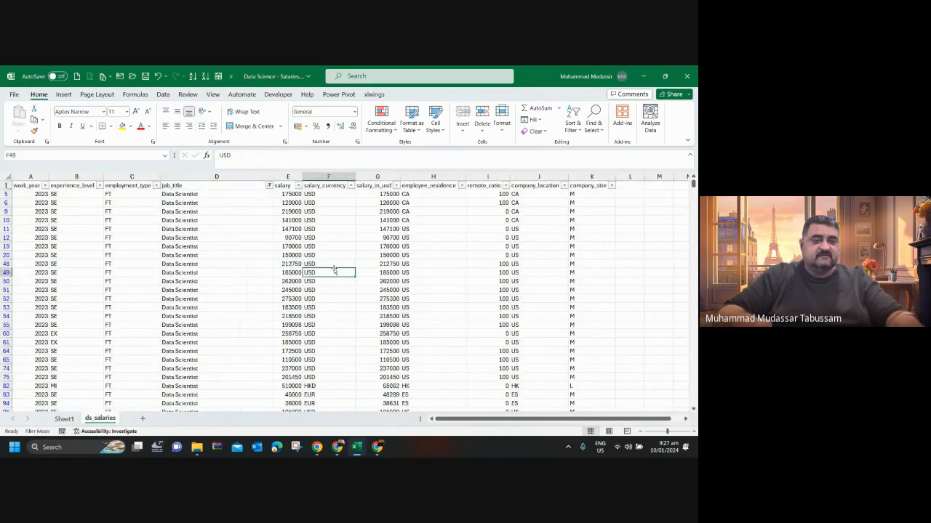
{"action": "key", "text": "ctrl+Up"}
{"action": "key", "text": "Left"}
{"action": "key", "text": "Down"}
{"action": "key", "text": "ctrl+shift+Down"}
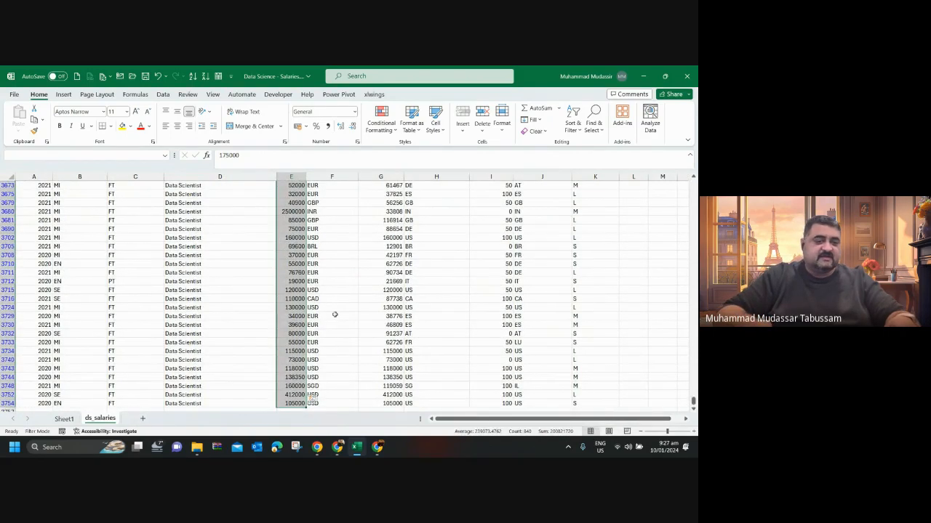
Check which years the work_year filter list in ds_salaries contains, leaving the filter unchanged.
{"action": "key", "text": "ctrl+Home"}
{"action": "key", "text": "alt+Down"}
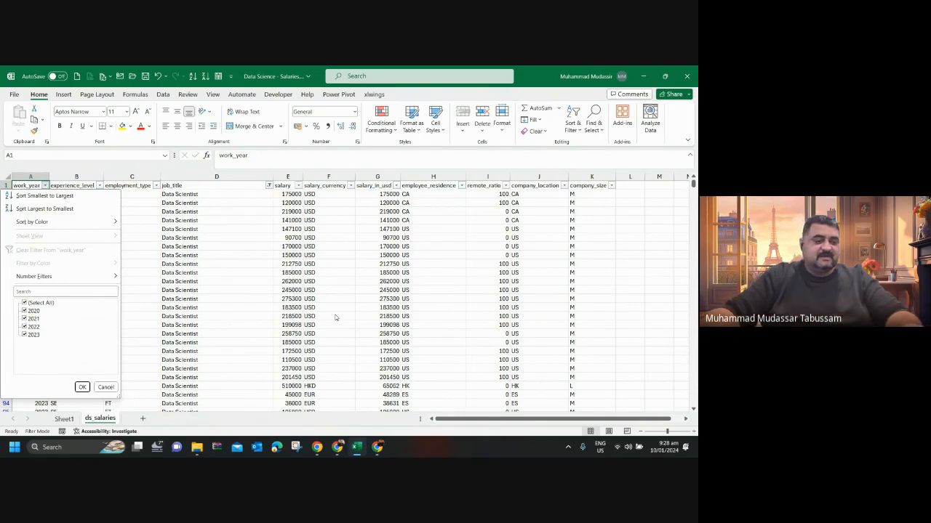
{"action": "key", "text": "Escape"}
On Sheet1, widen columns D and E and calculate the number of months in cell E4 with =4*12.
{"action": "left_click", "coordinate": [63, 419]}
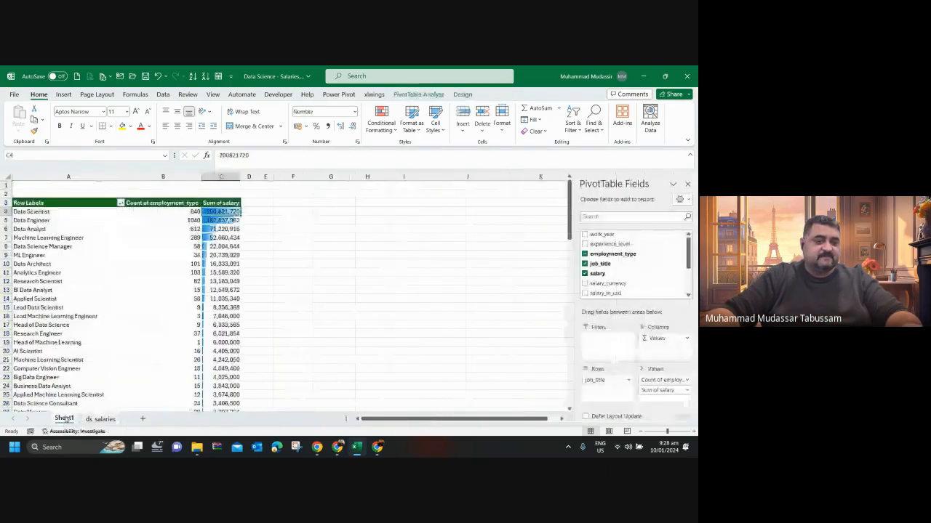
{"action": "left_click_drag", "start_coordinate": [257, 176], "coordinate": [330, 177]}
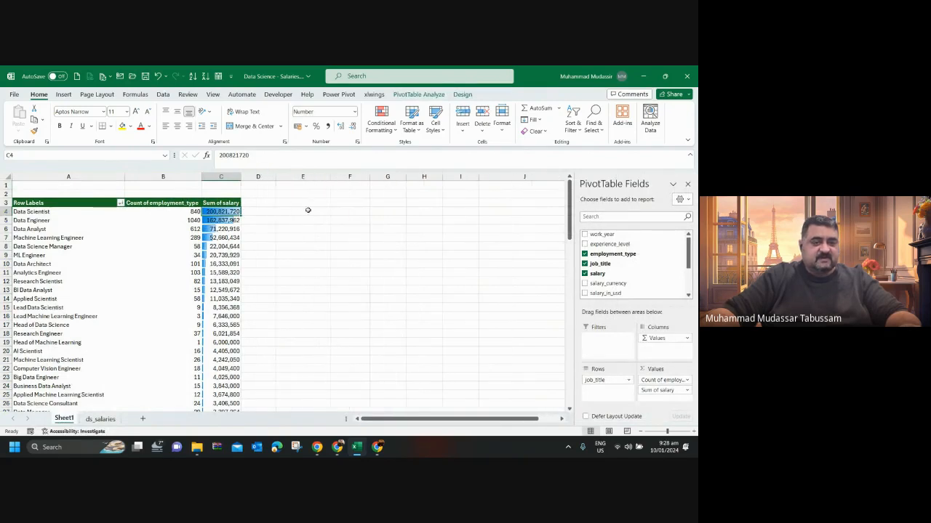
{"action": "left_click", "coordinate": [290, 212]}
{"action": "type", "text": "="}
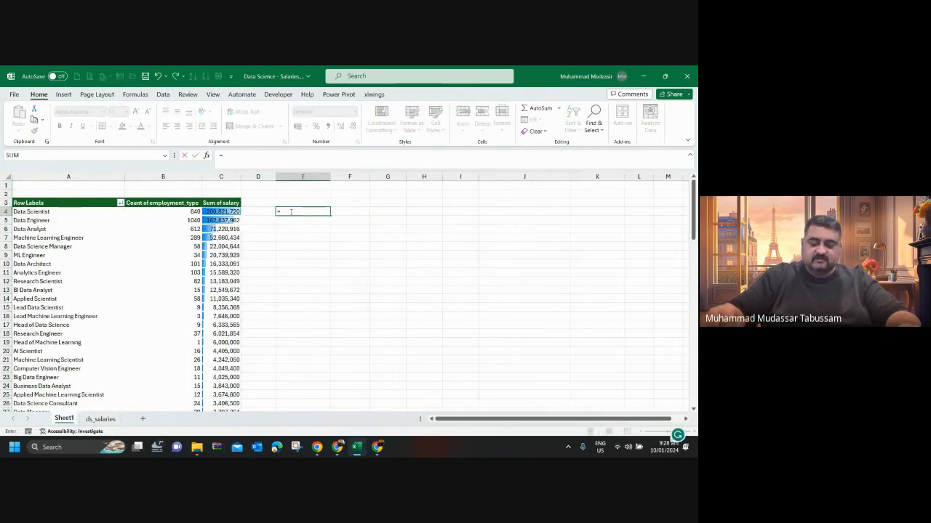
{"action": "type", "text": "4"}
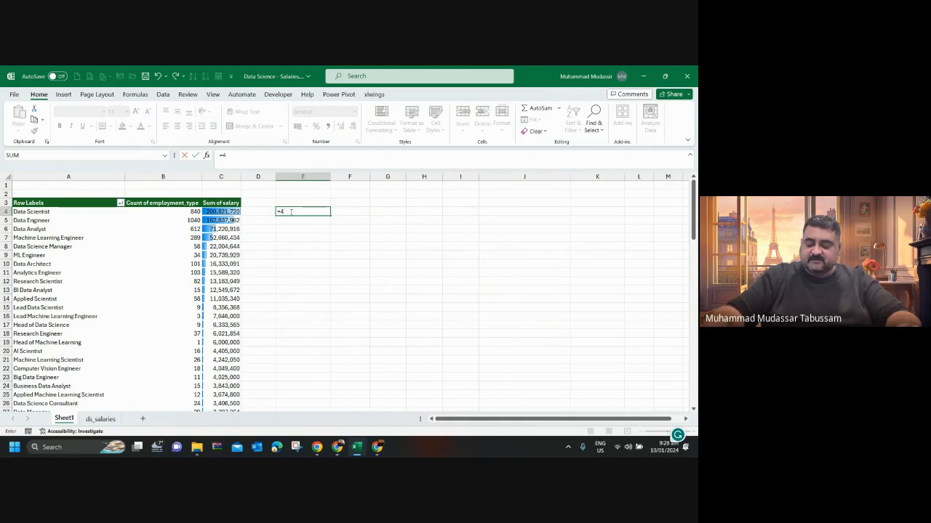
{"action": "type", "text": "*12"}
{"action": "key", "text": "ctrl+Return"}
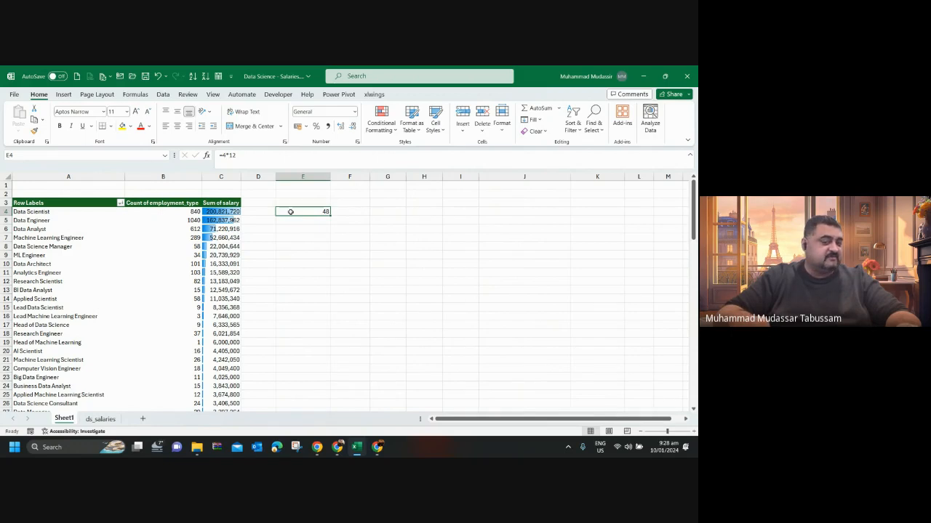
Divide the Data Scientist salary sum by the number of months in cell F4 with the formula =C4/$E$4.
{"action": "key", "text": "Right"}
{"action": "type", "text": "="}
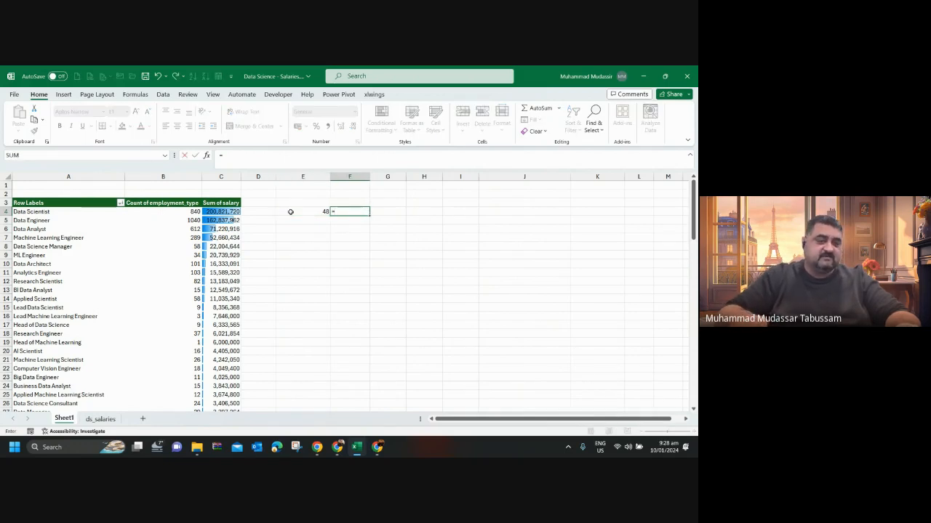
{"action": "key", "text": "Left"}
{"action": "key", "text": "Left"}
{"action": "key", "text": "Left"}
{"action": "key", "text": "Left"}
{"action": "key", "text": "Right"}
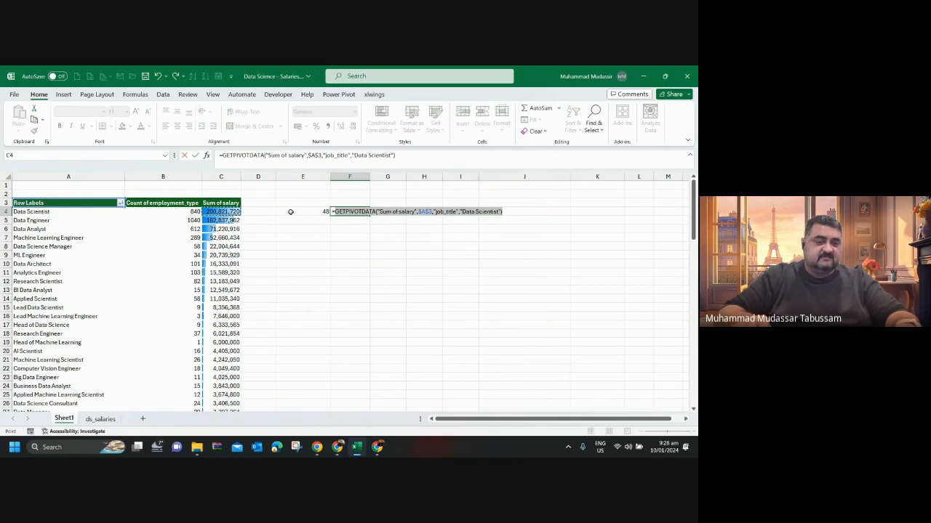
{"action": "key", "text": "BackSpace"}
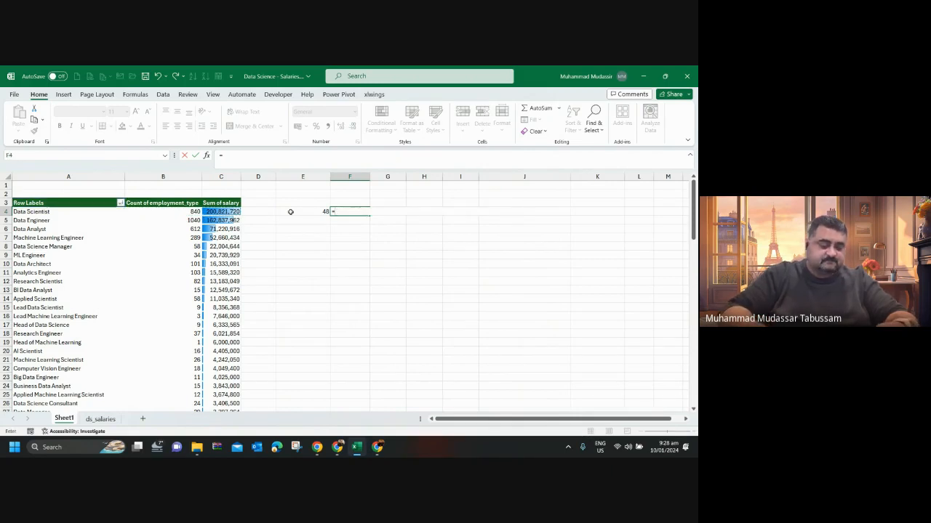
{"action": "type", "text": "c4/"}
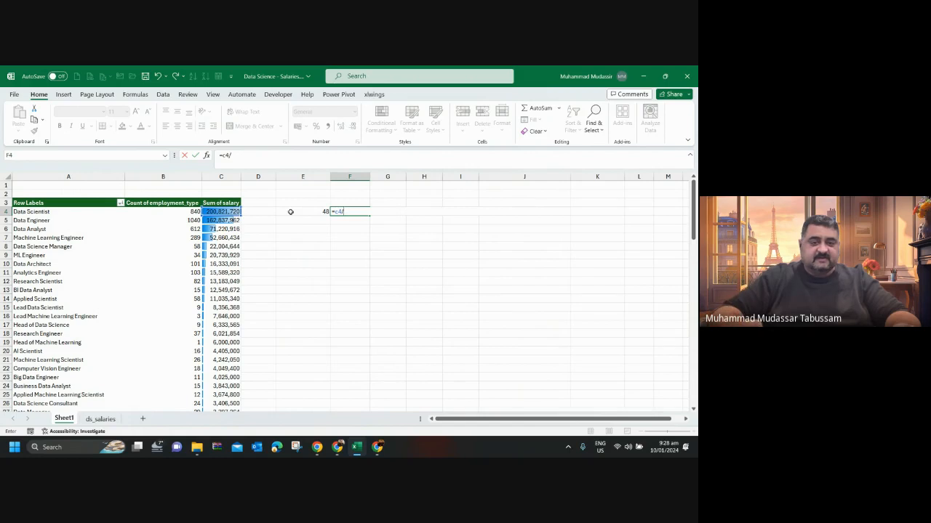
{"action": "left_click", "coordinate": [290, 212]}
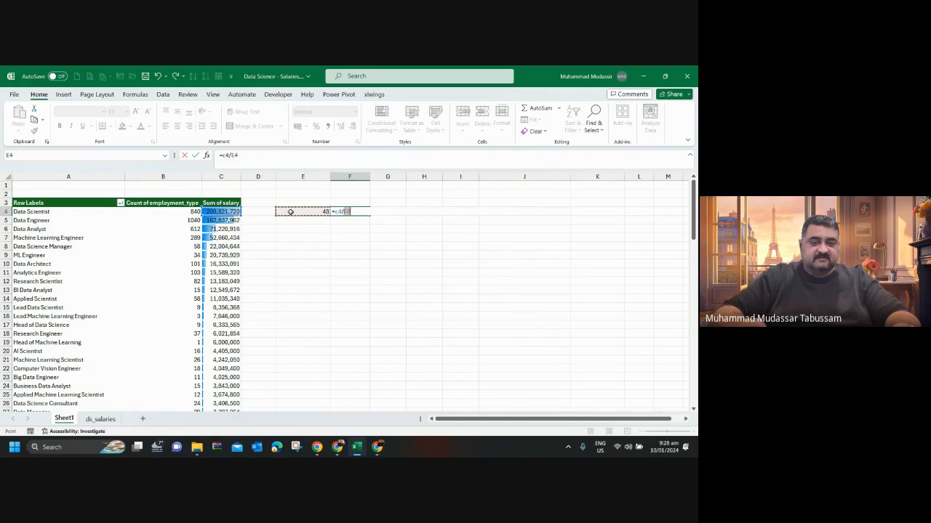
{"action": "key", "text": "F4"}
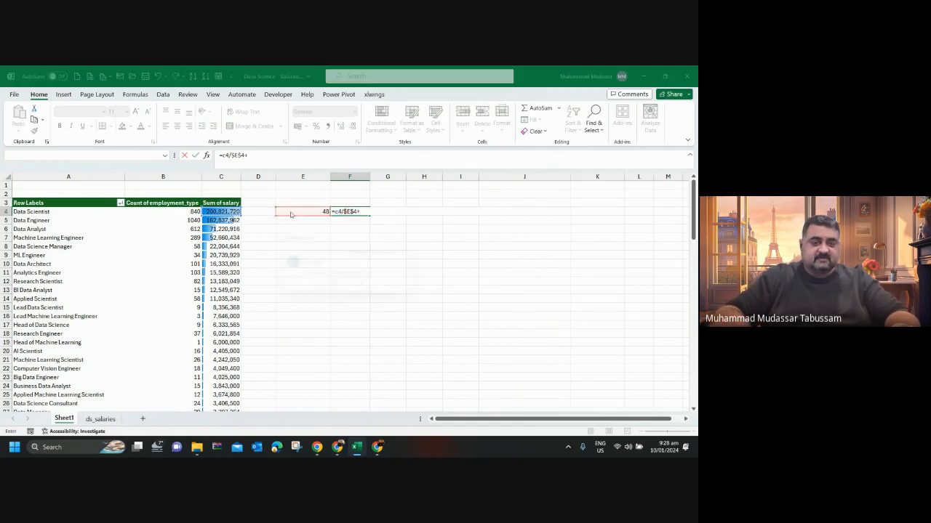
{"action": "key", "text": "Return"}
{"action": "key", "text": "Return"}
{"action": "key", "text": "Up"}
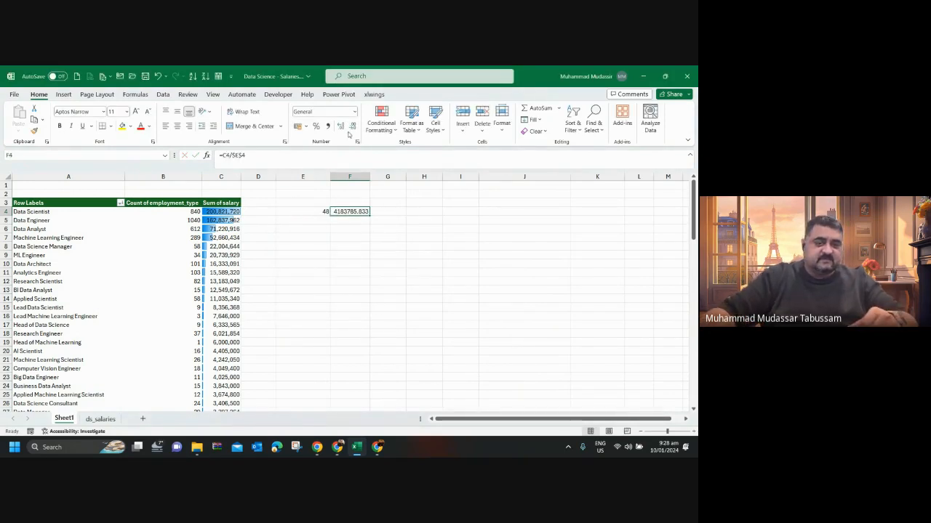
Format the result in F4 with thousands separators and no decimal places.
{"action": "key", "text": "F2"}
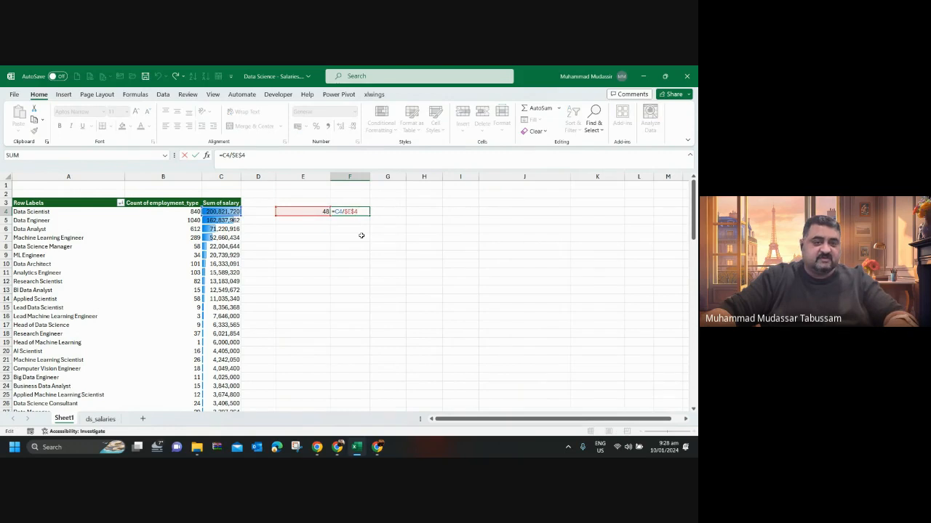
{"action": "key", "text": "Escape"}
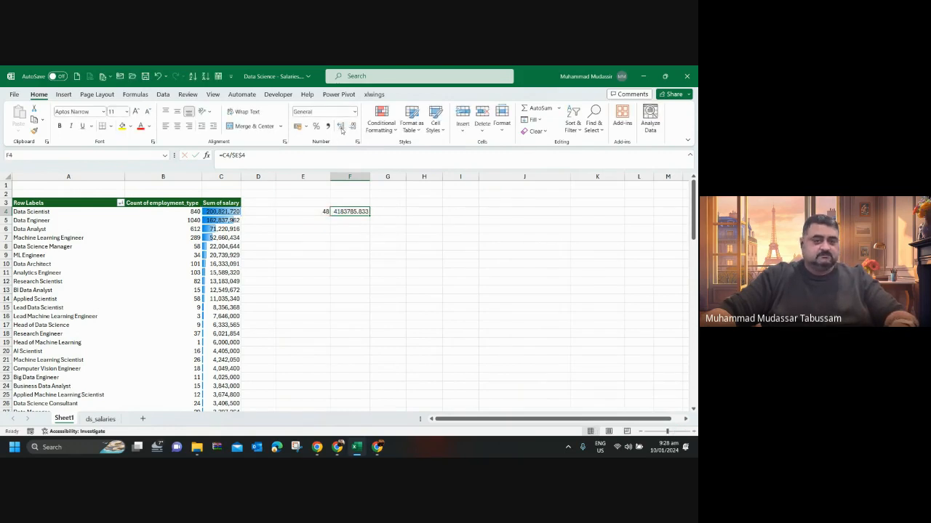
{"action": "left_click", "coordinate": [331, 127]}
{"action": "left_click", "coordinate": [354, 128]}
{"action": "left_click", "coordinate": [354, 128]}
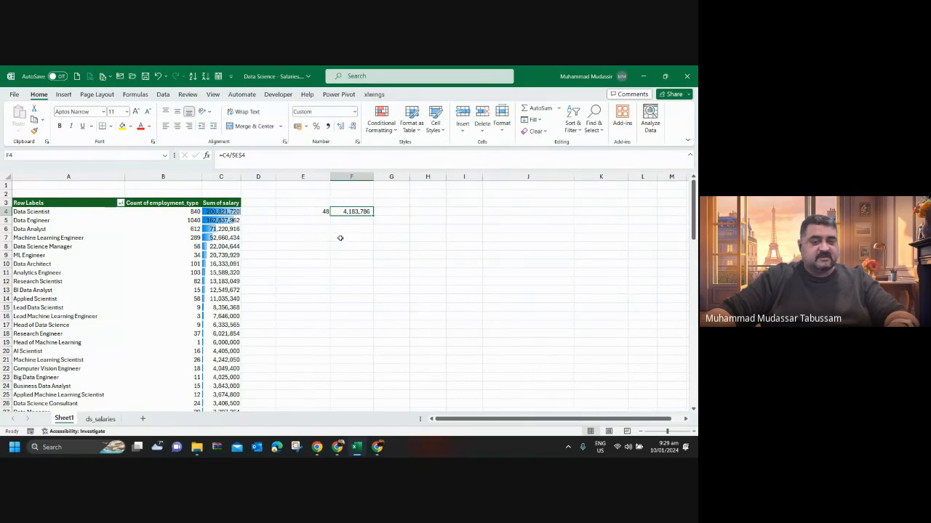
Extend the F4 formula to =(C4/$E$4)/GETPIVOTDATA("Count of employment_type",$A$3,"job_title","Data Scientist") for the monthly salary per person.
{"action": "left_click", "coordinate": [274, 155]}
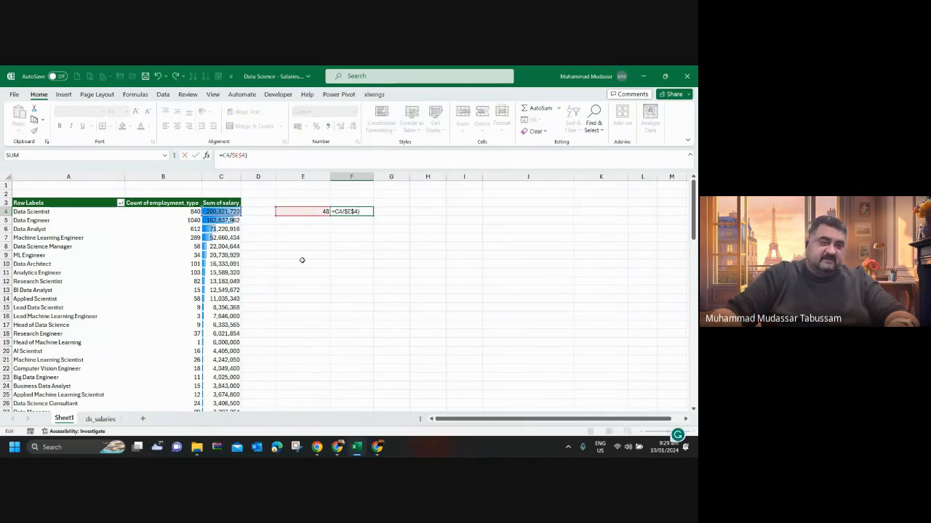
{"action": "key", "text": "Home"}
{"action": "key", "text": "Right"}
{"action": "type", "text": "(C4"}
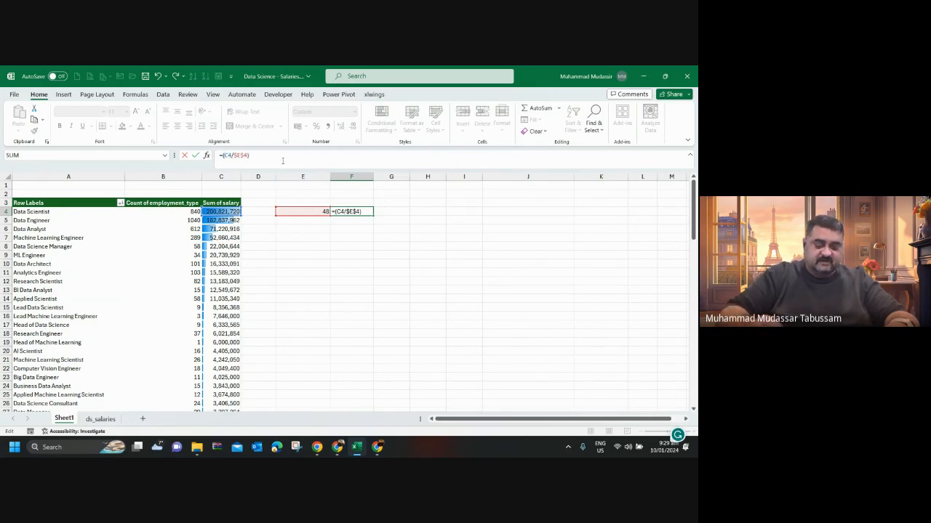
{"action": "type", "text": "/"}
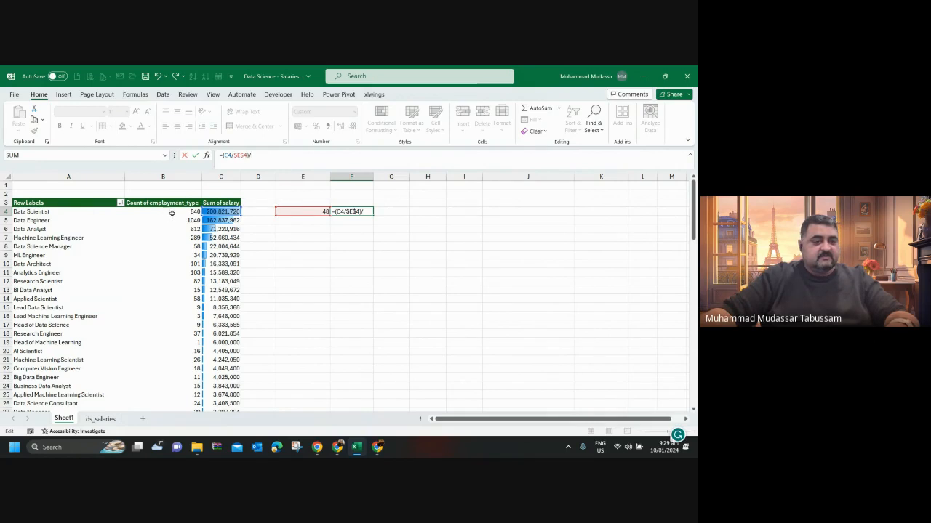
{"action": "left_click", "coordinate": [190, 211]}
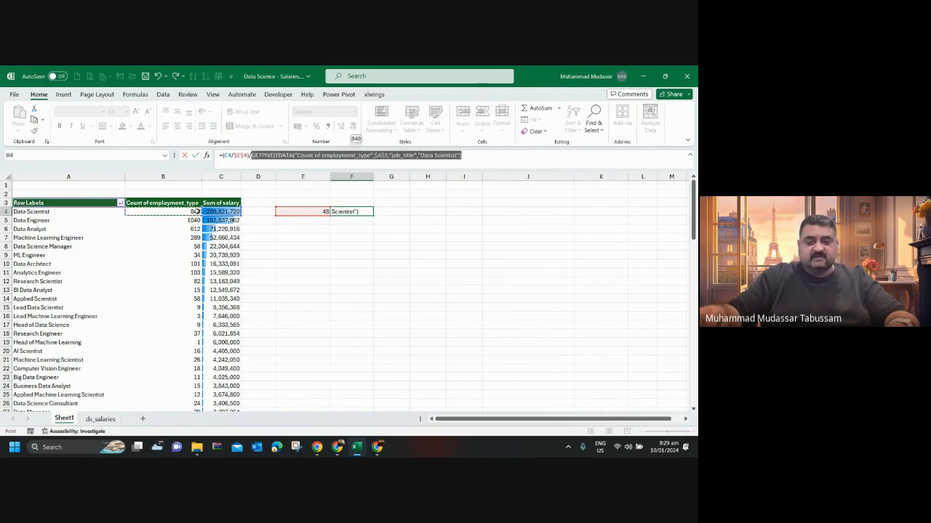
{"action": "key", "text": "Return"}
{"action": "key", "text": "Up"}
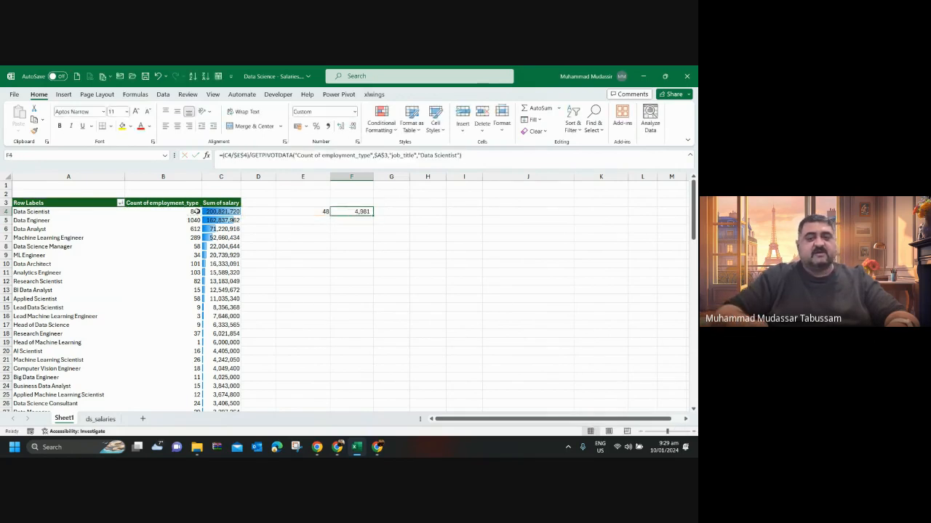
Multiply the monthly salary per person by 285 in cell G4 with =F4*285 and format it without decimal places.
{"action": "key", "text": "Right"}
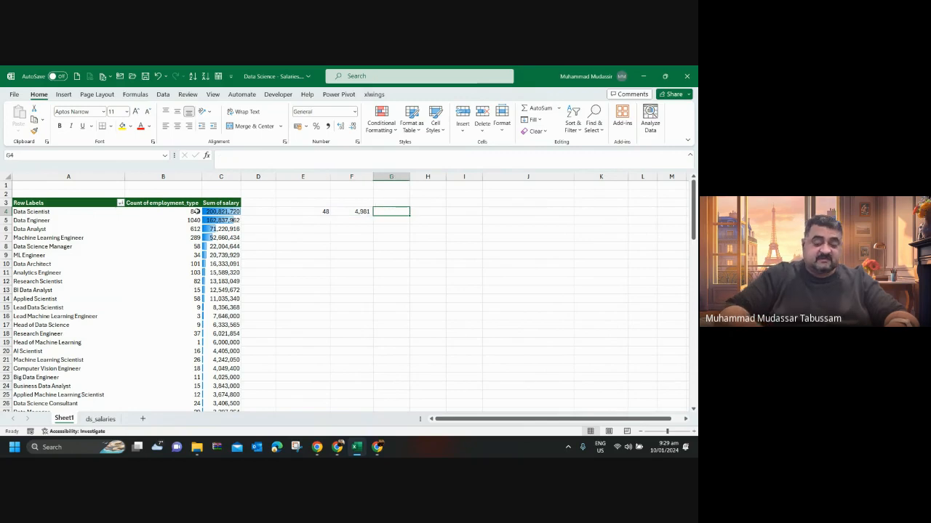
{"action": "type", "text": "="}
{"action": "key", "text": "Left"}
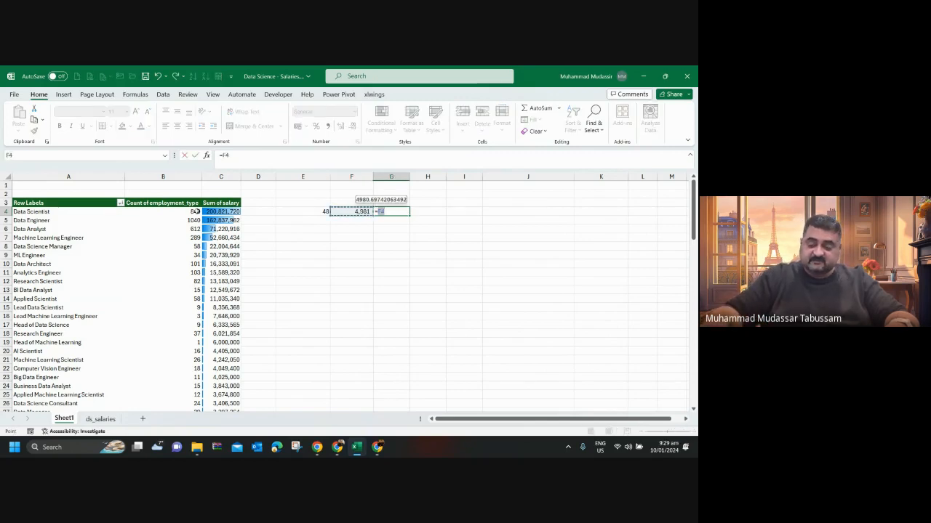
{"action": "type", "text": "*"}
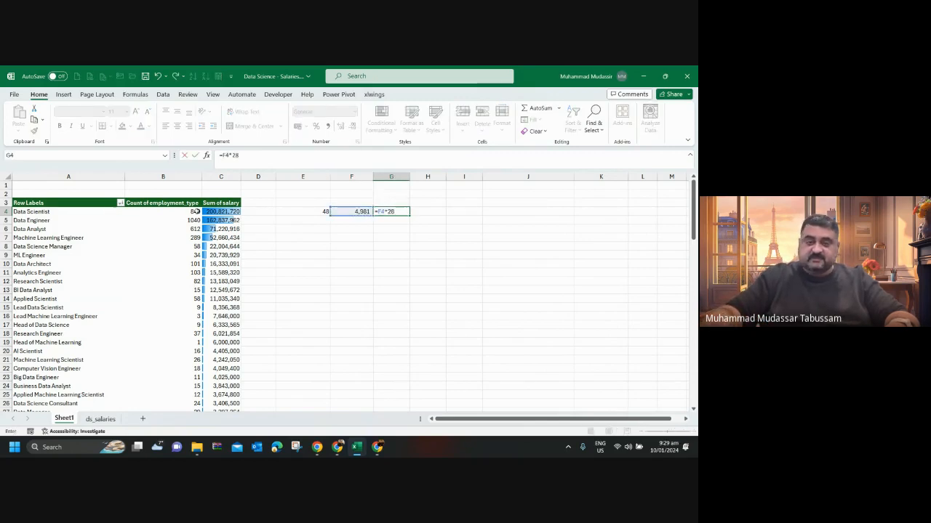
{"action": "key", "text": "Return"}
{"action": "key", "text": "Up"}
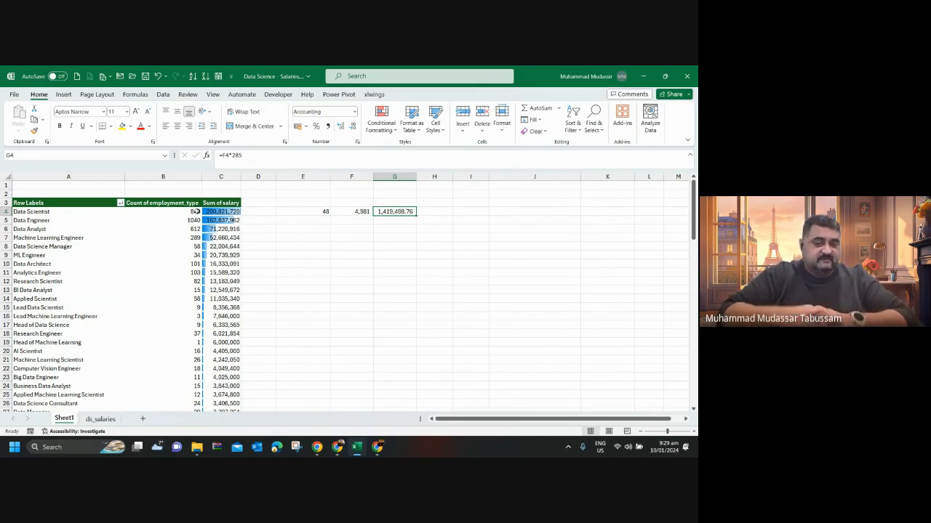
{"action": "double_click", "coordinate": [352, 127]}
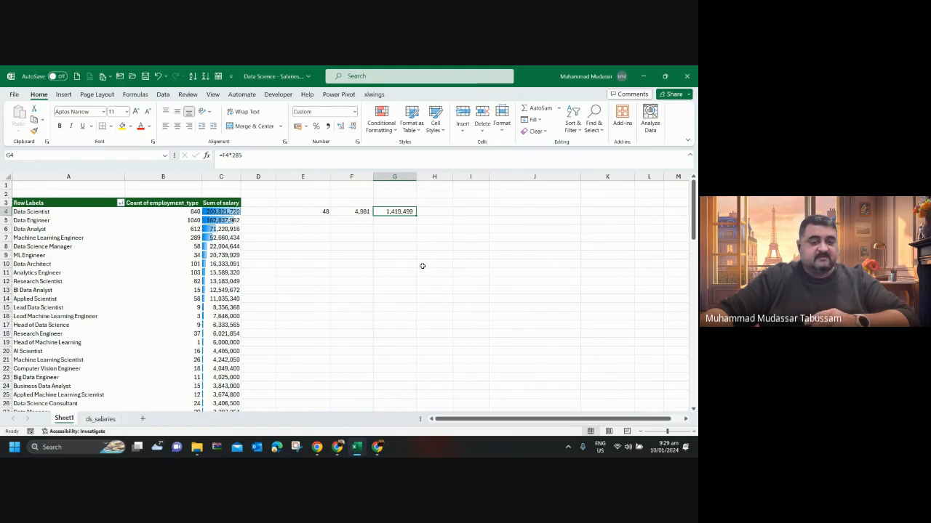
{"action": "left_click", "coordinate": [377, 447]}
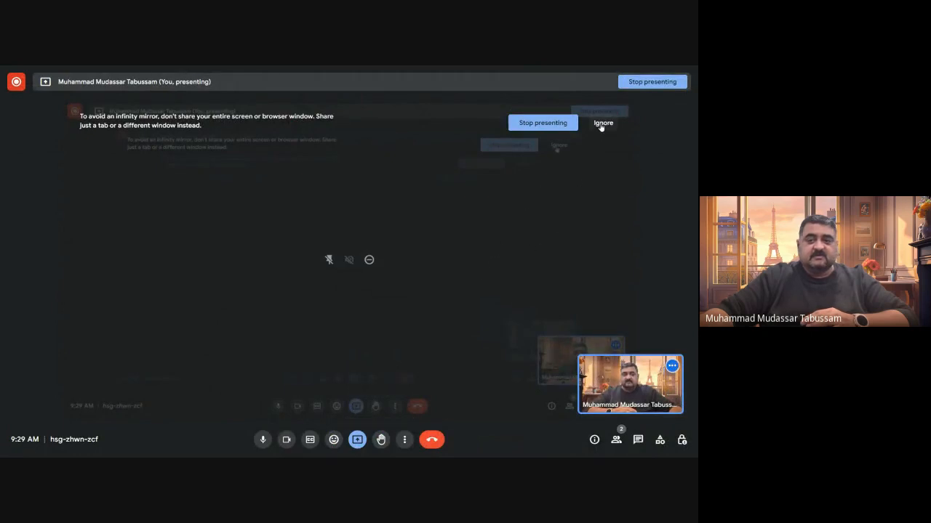
{"action": "left_click", "coordinate": [602, 124]}
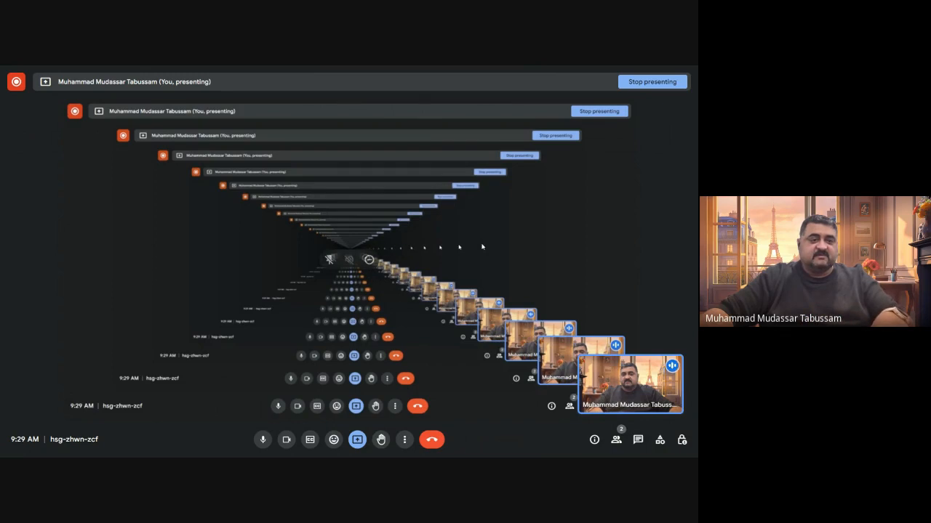
{"action": "key", "text": "alt+Tab"}
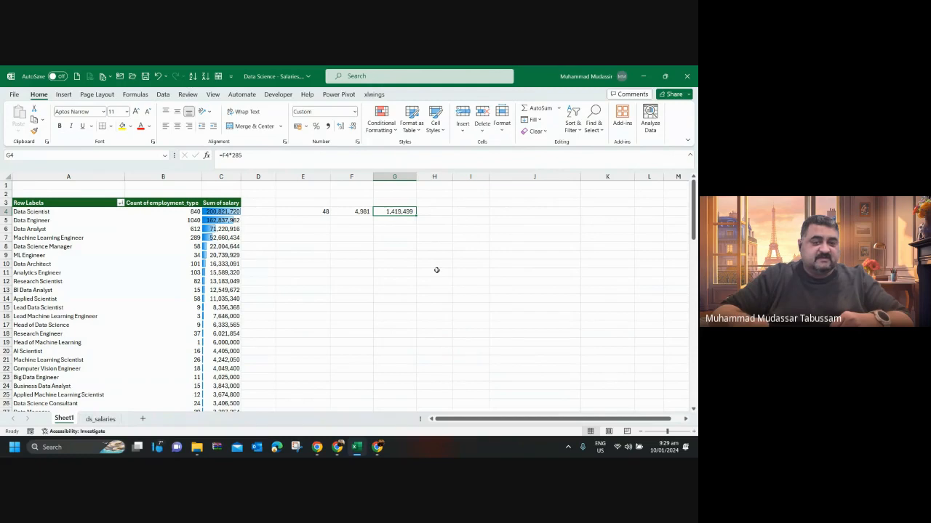
{"action": "key", "text": "Left"}
{"action": "key", "text": "Left"}
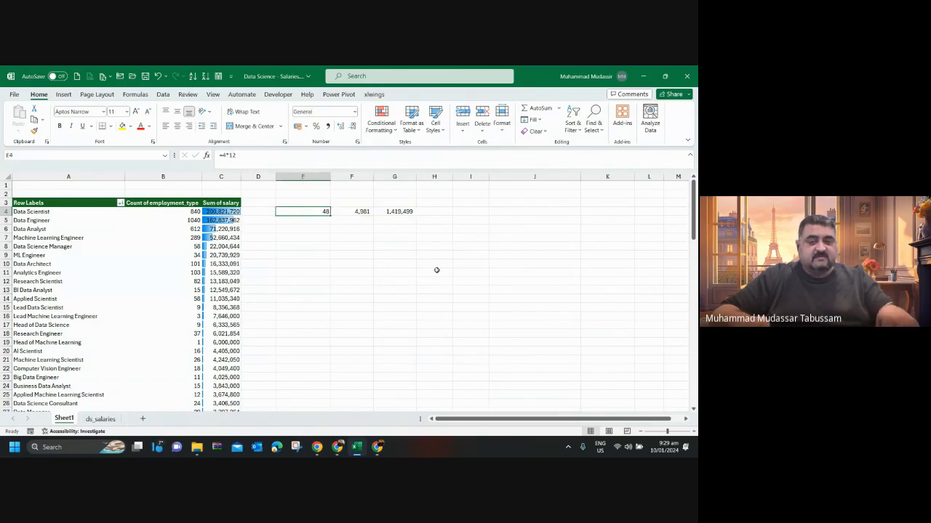
{"action": "key", "text": "shift+Right"}
{"action": "key", "text": "shift+Right"}
{"action": "key", "text": "ctrl+c"}
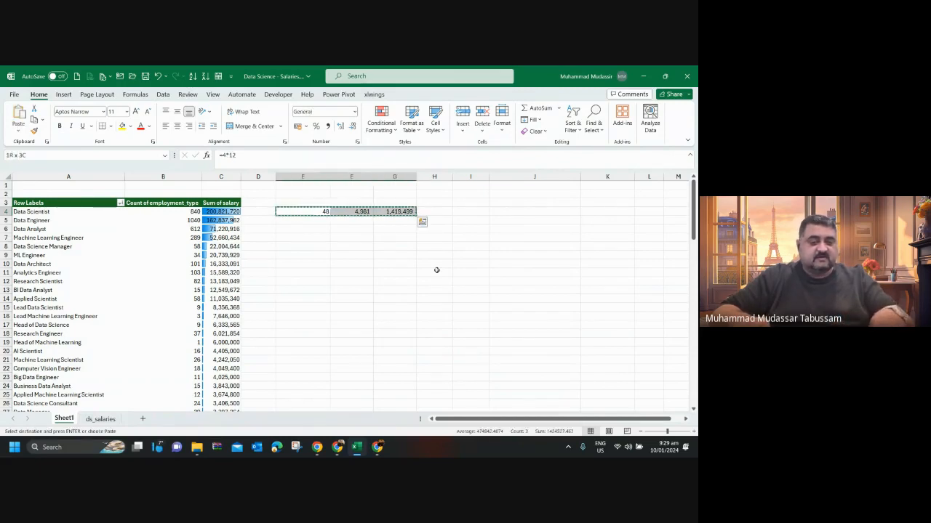
{"action": "key", "text": "Left"}
{"action": "key", "text": "Left"}
{"action": "key", "text": "Right"}
{"action": "key", "text": "Right"}
{"action": "key", "text": "Escape"}
{"action": "key", "text": "Right"}
{"action": "key", "text": "Right"}
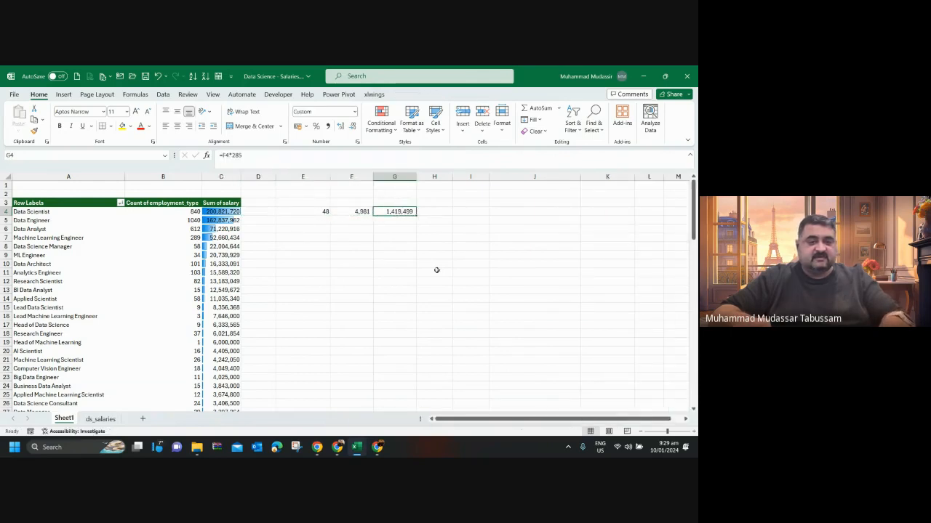
Replace the formula in F4 with =C4/B4 to divide the Data Scientist salary sum by the employee count.
{"action": "key", "text": "Left"}
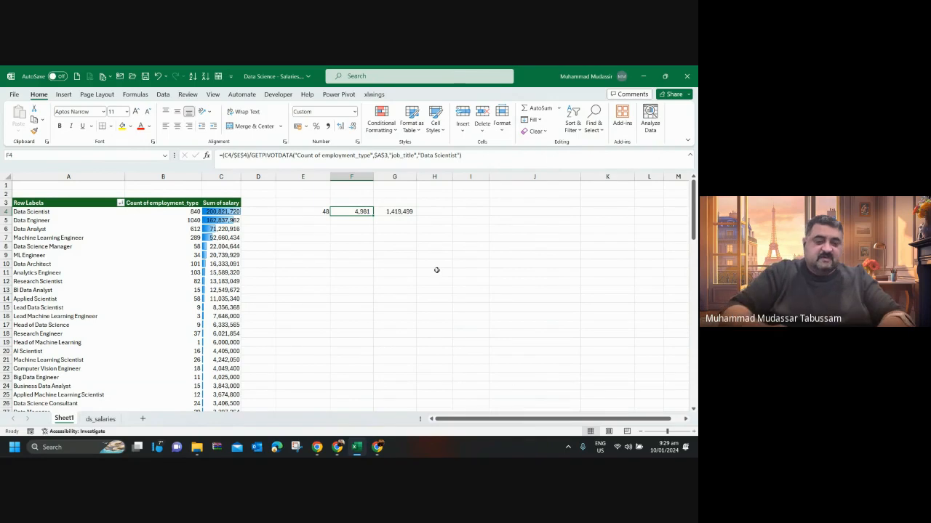
{"action": "type", "text": "="}
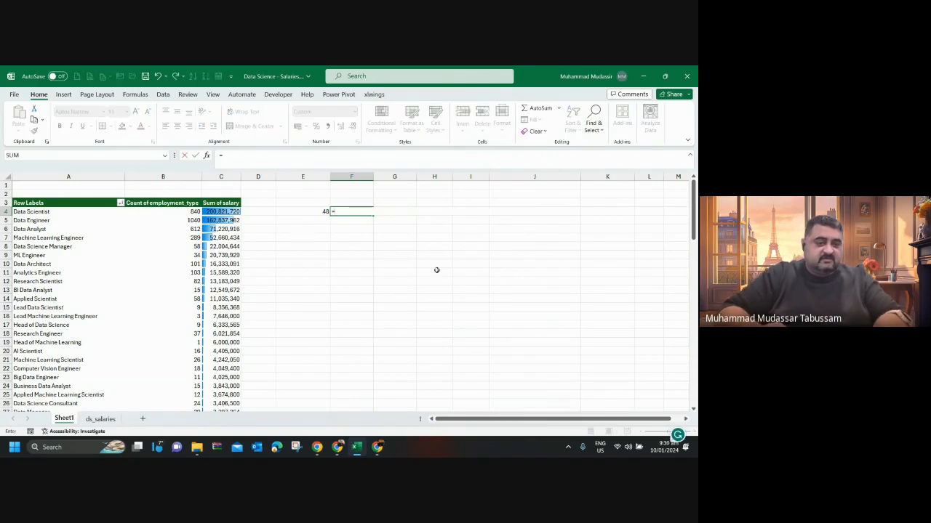
{"action": "type", "text": "c4/"}
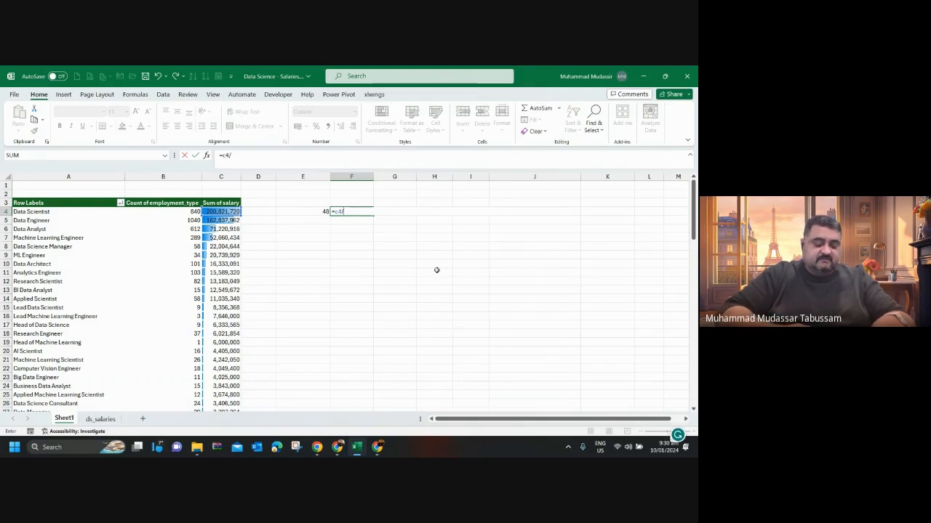
{"action": "type", "text": "b4"}
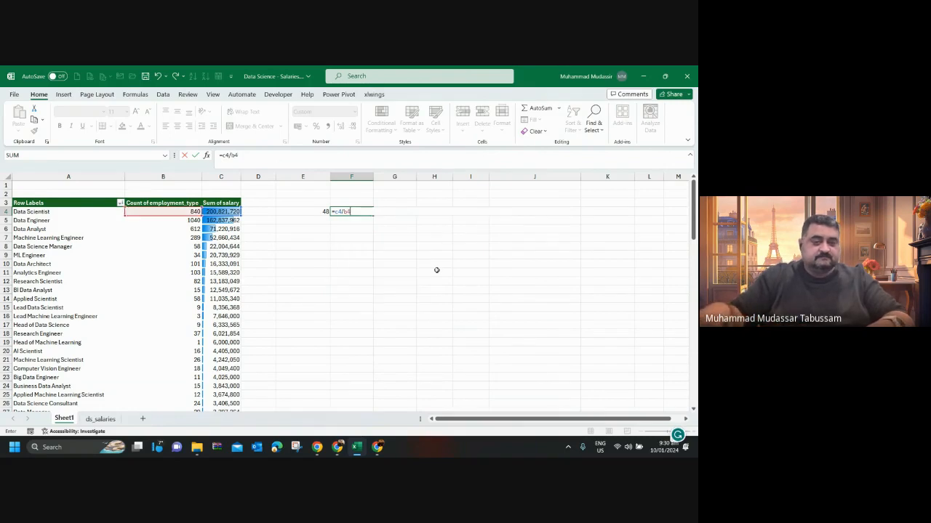
{"action": "key", "text": "Return"}
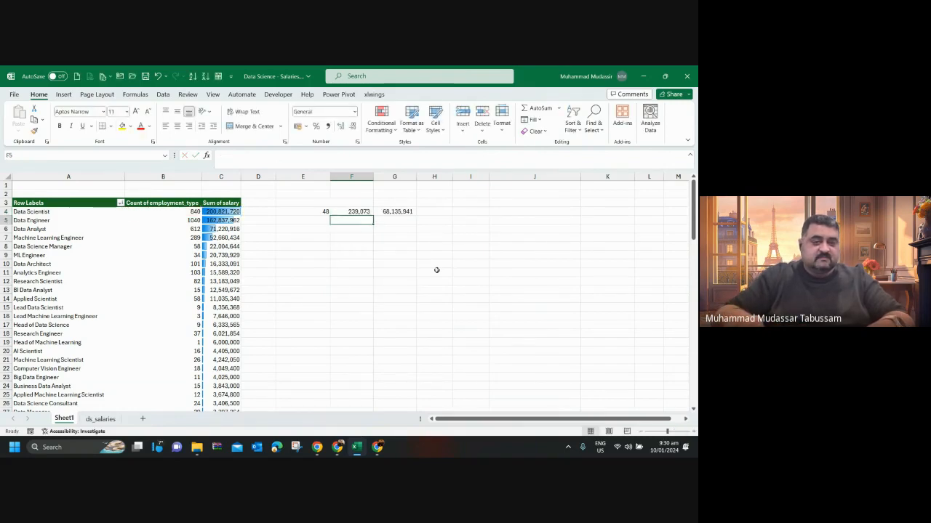
{"action": "key", "text": "Up"}
{"action": "key", "text": "F2"}
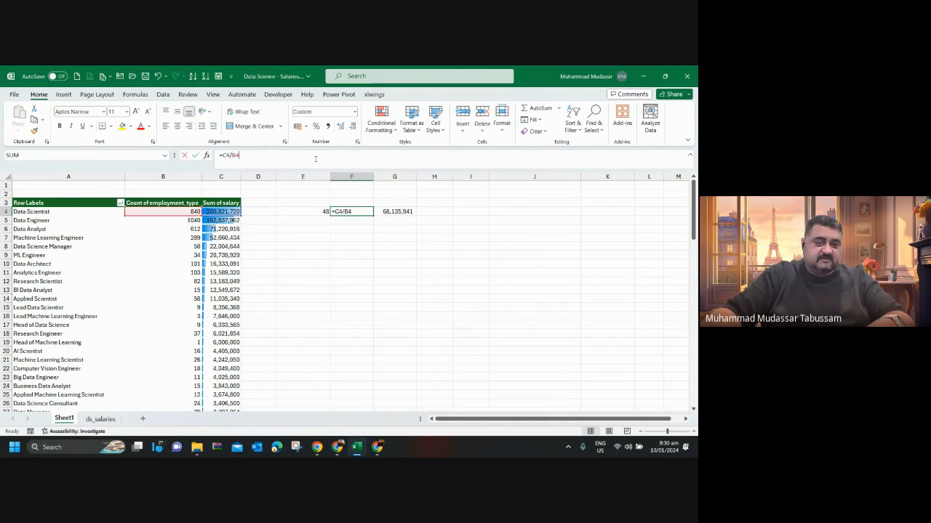
{"action": "key", "text": "Escape"}
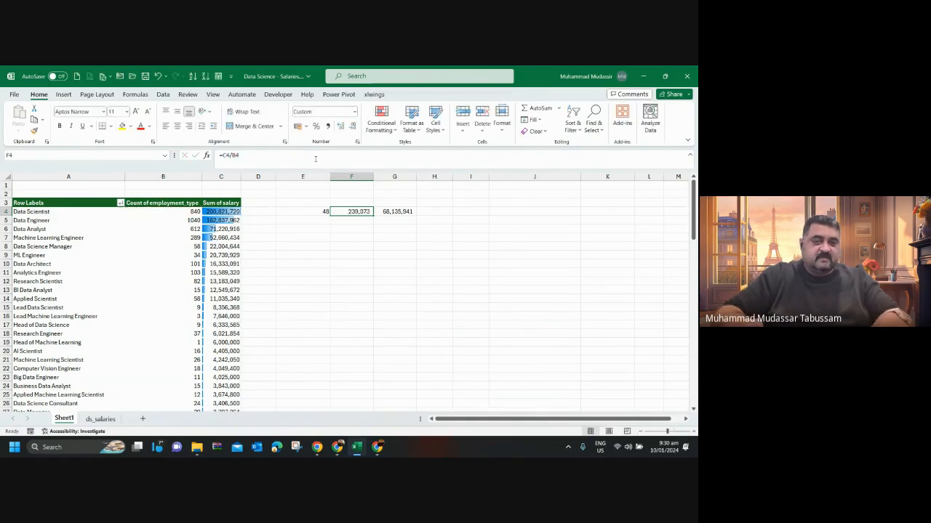
Enter =C4/E4 in cell F4 to divide the Data Scientist salary sum by the number of months.
{"action": "type", "text": "="}
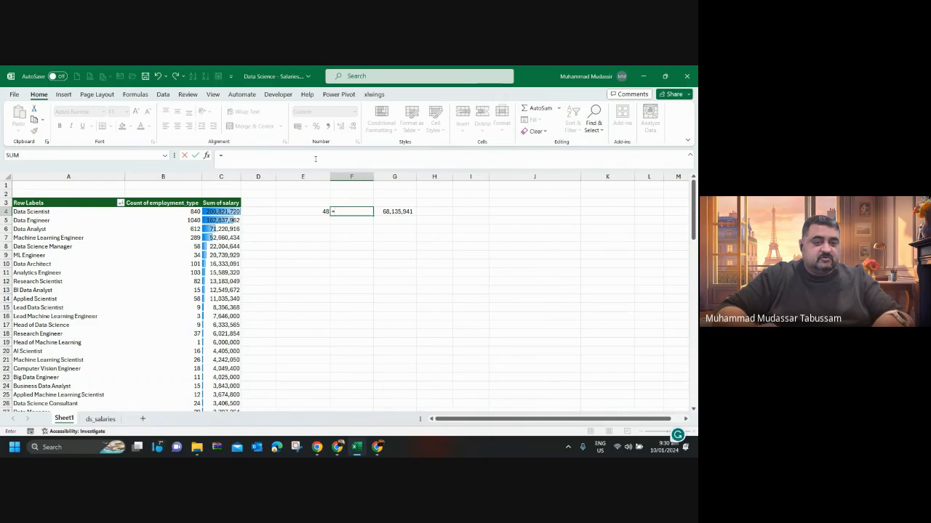
{"action": "type", "text": "c4"}
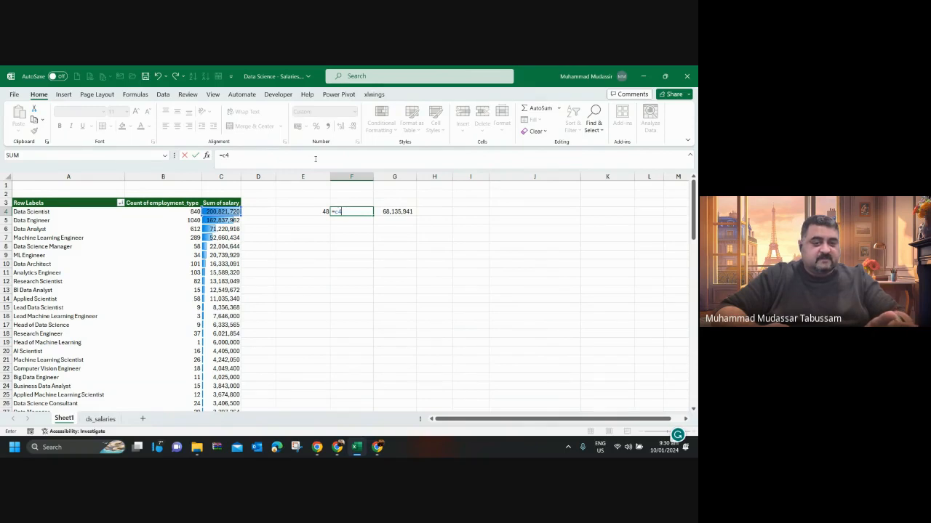
{"action": "type", "text": "/"}
{"action": "key", "text": "Left"}
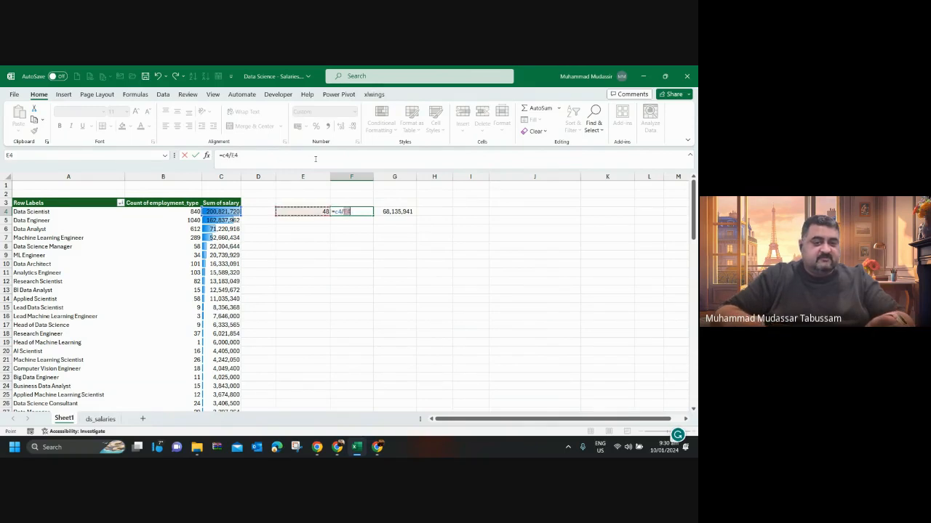
{"action": "key", "text": "Return"}
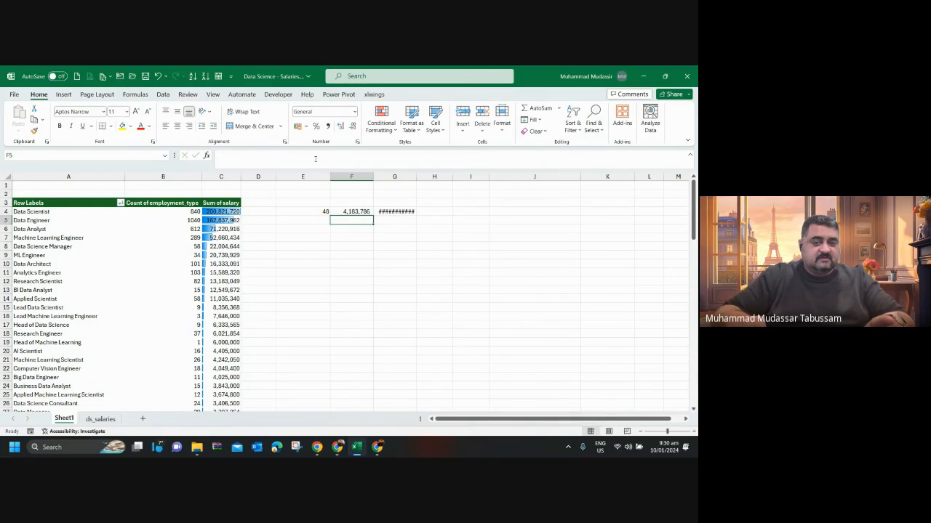
{"action": "key", "text": "Up"}
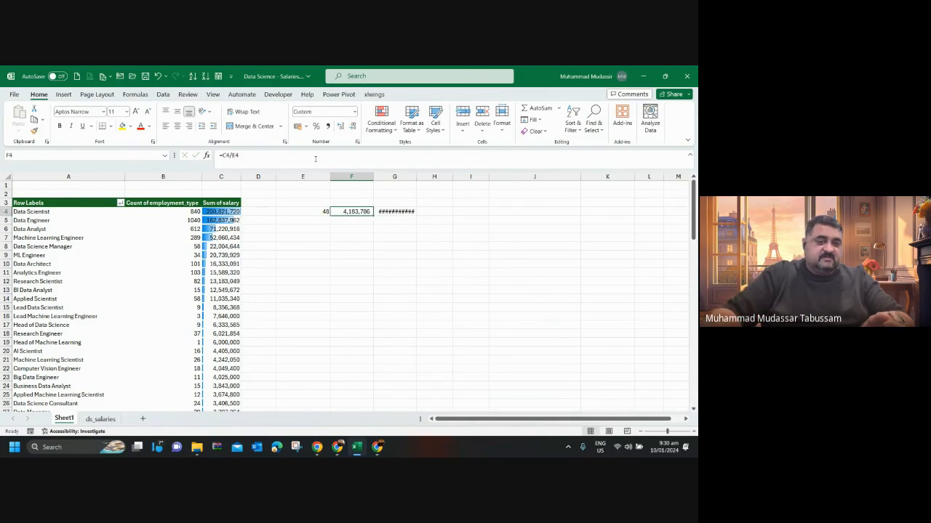
{"action": "left_click", "coordinate": [315, 158]}
{"action": "key", "text": "Return"}
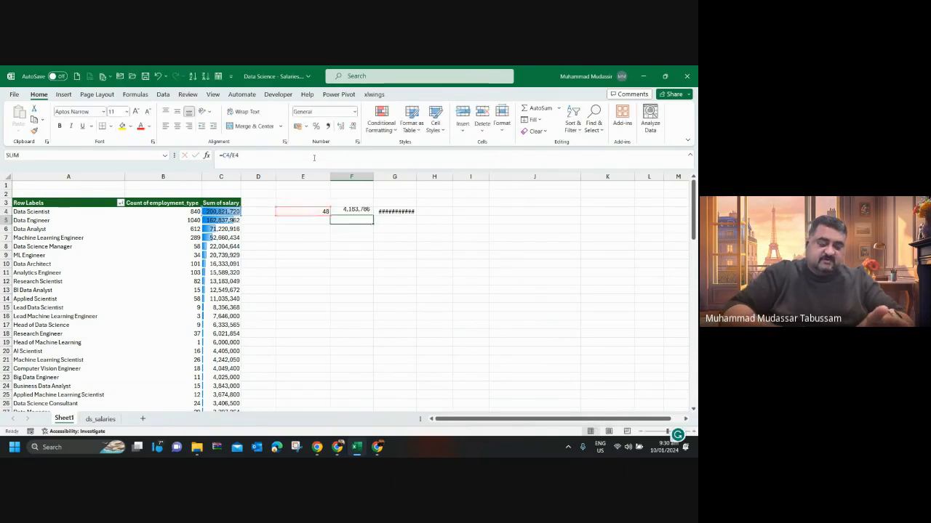
Extend the F4 formula to =(C4/E4)/B4 so it also divides by the employee count using plain cell references.
{"action": "left_click", "coordinate": [390, 211]}
{"action": "left_click", "coordinate": [369, 211]}
{"action": "left_click", "coordinate": [277, 158]}
{"action": "type", "text": ")"}
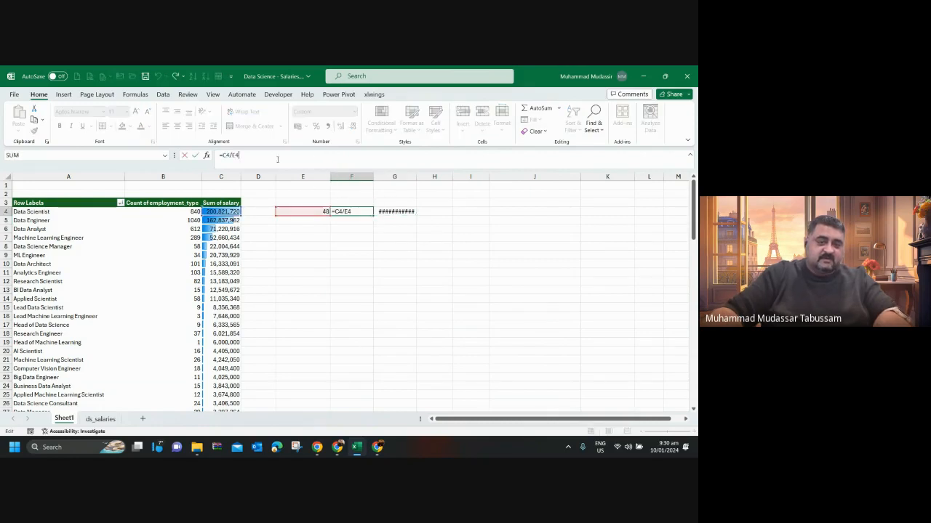
{"action": "left_click", "coordinate": [223, 155]}
{"action": "type", "text": "("}
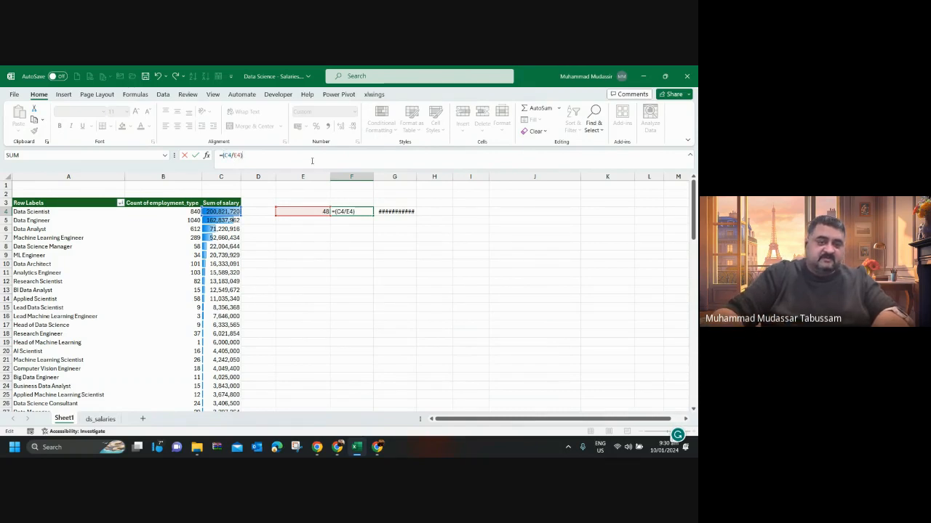
{"action": "type", "text": "/"}
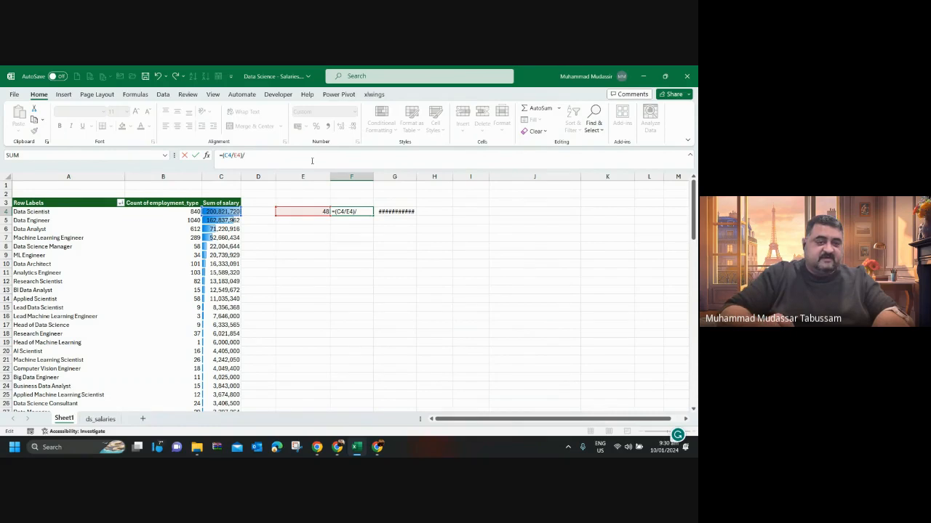
{"action": "type", "text": "b4"}
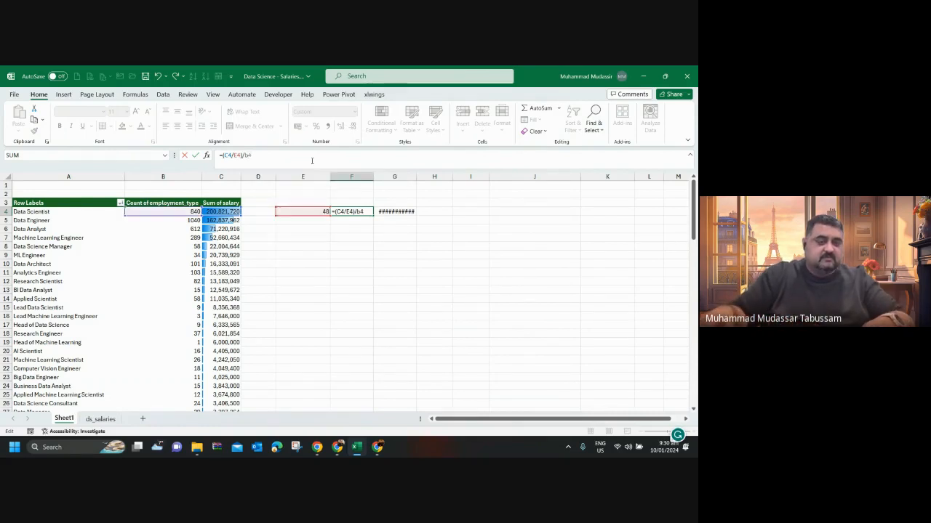
{"action": "key", "text": "Return"}
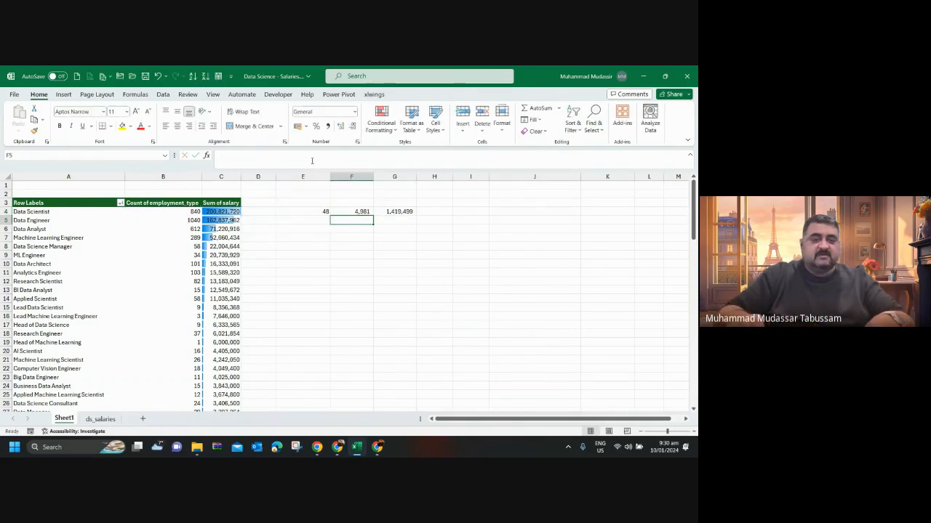
Copy the Data Scientist formulas in E4:G4 down to rows 5 through 96 so every job title is calculated, excluding the Grand Total.
{"action": "key", "text": "Up"}
{"action": "key", "text": "Right"}
{"action": "key", "text": "Left"}
{"action": "key", "text": "Left"}
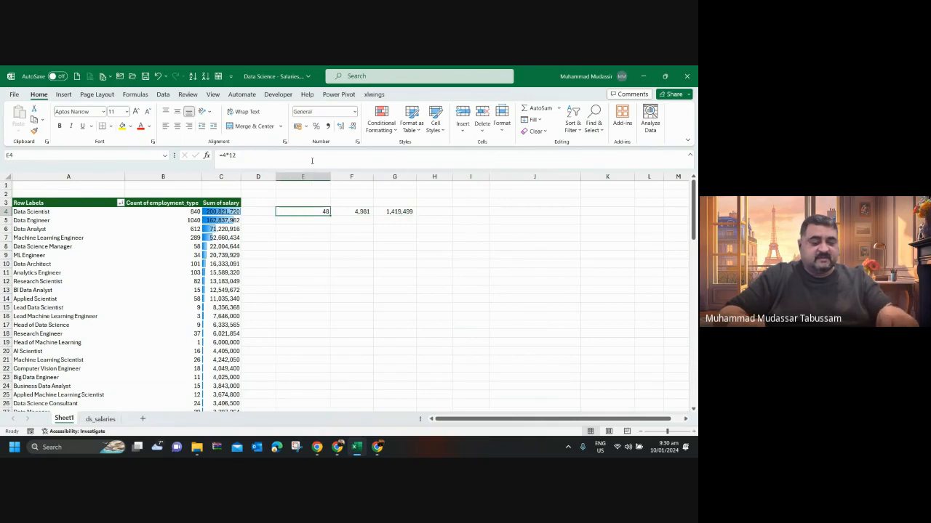
{"action": "key", "text": "shift+Right"}
{"action": "key", "text": "shift+Right"}
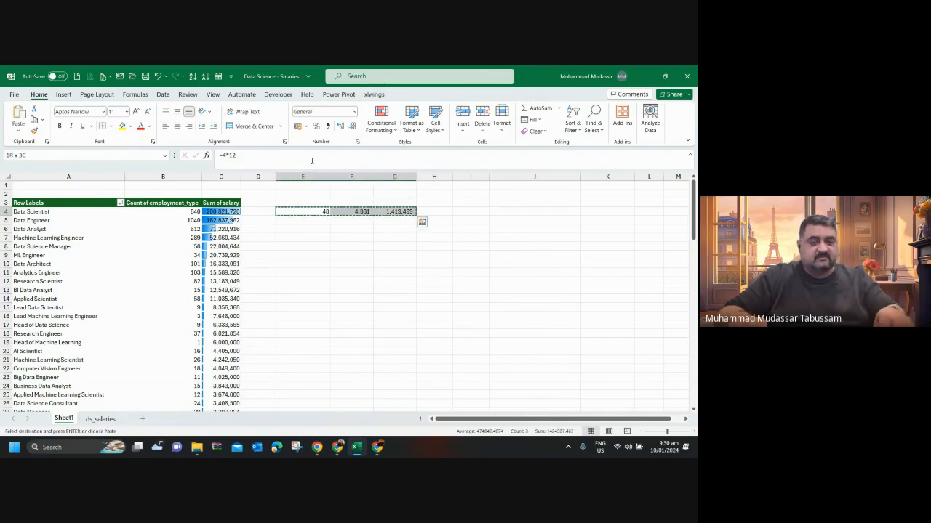
{"action": "key", "text": "ctrl+c"}
{"action": "key", "text": "Down"}
{"action": "key", "text": "shift+Right"}
{"action": "key", "text": "shift+Right"}
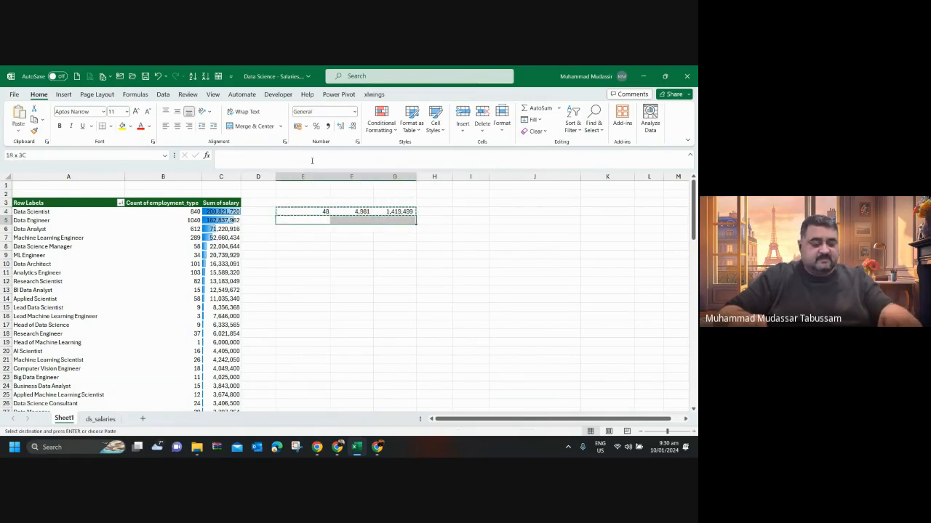
{"action": "key", "text": "shift+Down"}
{"action": "key", "text": "shift+Down"}
{"action": "key", "text": "shift+Down"}
{"action": "key", "text": "shift+Down"}
{"action": "key", "text": "shift+Down"}
{"action": "key", "text": "shift+Down"}
{"action": "key", "text": "shift+Down"}
{"action": "key", "text": "shift+Down"}
{"action": "key", "text": "shift+Down"}
{"action": "key", "text": "shift+Down"}
{"action": "key", "text": "shift+Down"}
{"action": "key", "text": "shift+Down"}
{"action": "key", "text": "shift+Down"}
{"action": "key", "text": "shift+Down"}
{"action": "key", "text": "shift+Down"}
{"action": "key", "text": "shift+Down"}
{"action": "key", "text": "shift+Down"}
{"action": "key", "text": "shift+Down"}
{"action": "key", "text": "shift+Down"}
{"action": "key", "text": "shift+Down"}
{"action": "key", "text": "shift+Down"}
{"action": "key", "text": "shift+Down"}
{"action": "key", "text": "shift+Down"}
{"action": "key", "text": "shift+Down"}
{"action": "key", "text": "shift+Down"}
{"action": "key", "text": "shift+Down"}
{"action": "key", "text": "shift+Down"}
{"action": "key", "text": "shift+Down"}
{"action": "key", "text": "shift+Down"}
{"action": "key", "text": "shift+Down"}
{"action": "key", "text": "shift+Down"}
{"action": "key", "text": "shift+Down"}
{"action": "key", "text": "shift+Down"}
{"action": "key", "text": "shift+Down"}
{"action": "key", "text": "shift+Down"}
{"action": "key", "text": "shift+Down"}
{"action": "key", "text": "shift+Down"}
{"action": "key", "text": "shift+Down"}
{"action": "key", "text": "shift+Down"}
{"action": "key", "text": "shift+Down"}
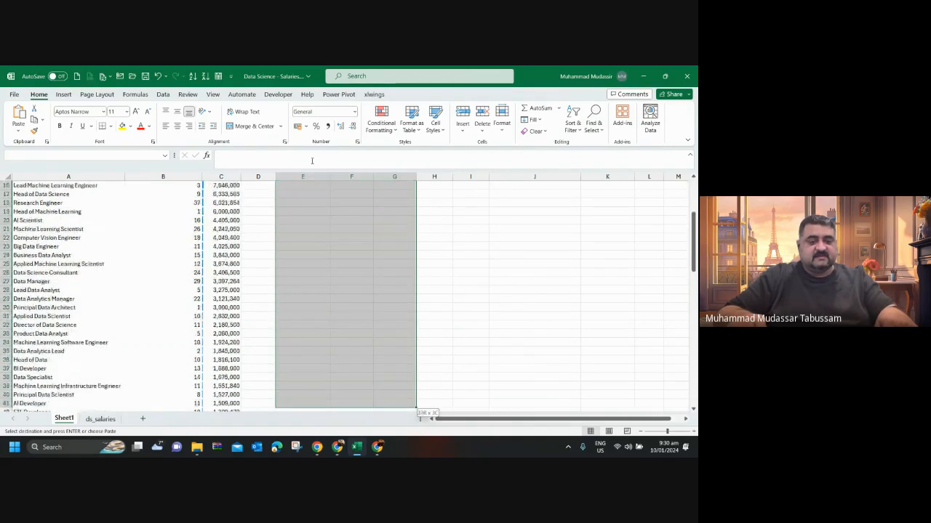
{"action": "key", "text": "shift+Down"}
{"action": "key", "text": "shift+Down"}
{"action": "key", "text": "shift+Down"}
{"action": "key", "text": "shift+Down"}
{"action": "key", "text": "shift+Down"}
{"action": "key", "text": "shift+Down"}
{"action": "key", "text": "shift+Down"}
{"action": "key", "text": "shift+Down"}
{"action": "key", "text": "shift+Down"}
{"action": "key", "text": "shift+Down"}
{"action": "key", "text": "shift+Down"}
{"action": "key", "text": "shift+Down"}
{"action": "key", "text": "shift+Down"}
{"action": "key", "text": "shift+Down"}
{"action": "key", "text": "shift+Down"}
{"action": "key", "text": "shift+Down"}
{"action": "key", "text": "shift+Down"}
{"action": "key", "text": "shift+Down"}
{"action": "key", "text": "shift+Down"}
{"action": "key", "text": "shift+Down"}
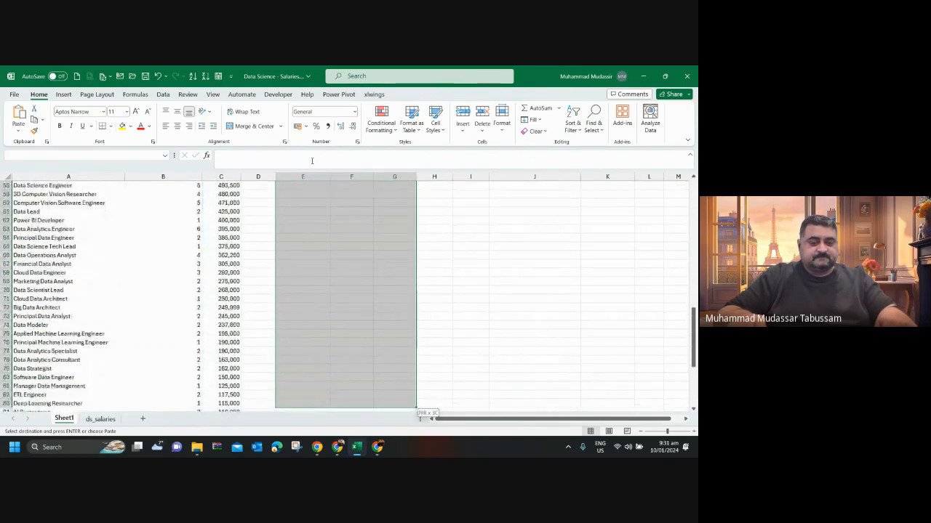
{"action": "key", "text": "shift+Down"}
{"action": "key", "text": "shift+Down"}
{"action": "key", "text": "shift+Down"}
{"action": "key", "text": "shift+Down"}
{"action": "key", "text": "shift+Down"}
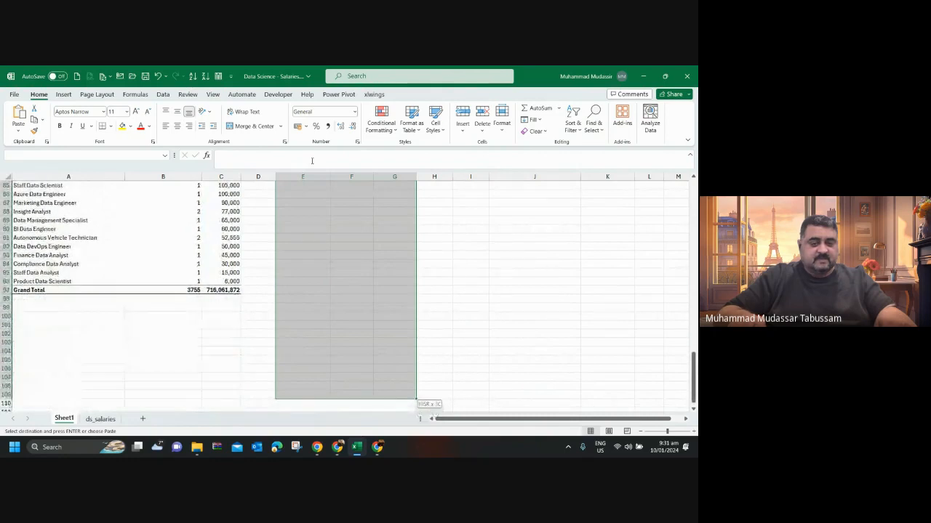
{"action": "key", "text": "shift+Up"}
{"action": "key", "text": "shift+Up"}
{"action": "key", "text": "shift+Up"}
{"action": "key", "text": "shift+Up"}
{"action": "key", "text": "shift+Up"}
{"action": "key", "text": "shift+Up"}
{"action": "key", "text": "shift+Up"}
{"action": "key", "text": "shift+Up"}
{"action": "key", "text": "shift+Up"}
{"action": "key", "text": "shift+Up"}
{"action": "key", "text": "shift+Up"}
{"action": "key", "text": "shift+Up"}
{"action": "key", "text": "shift+Up"}
{"action": "key", "text": "shift+Up"}
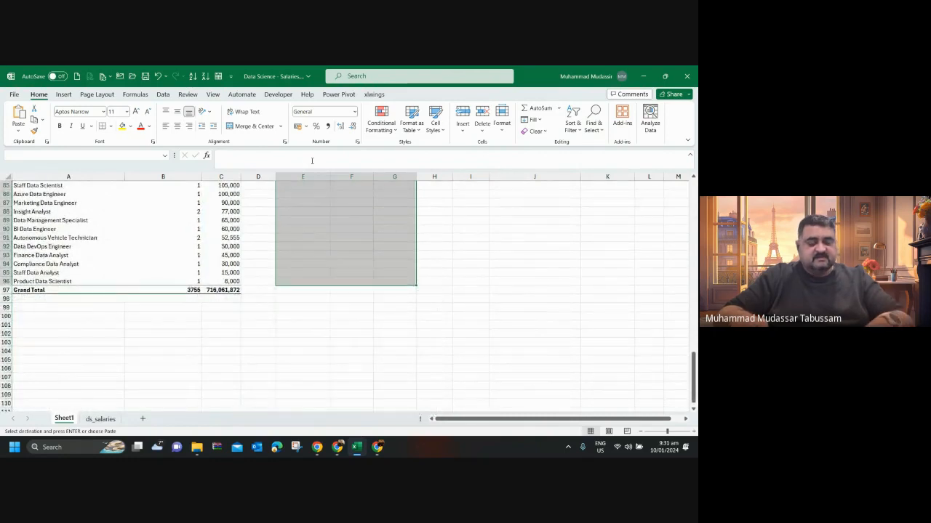
{"action": "key", "text": "ctrl+v"}
{"action": "key", "text": "Escape"}
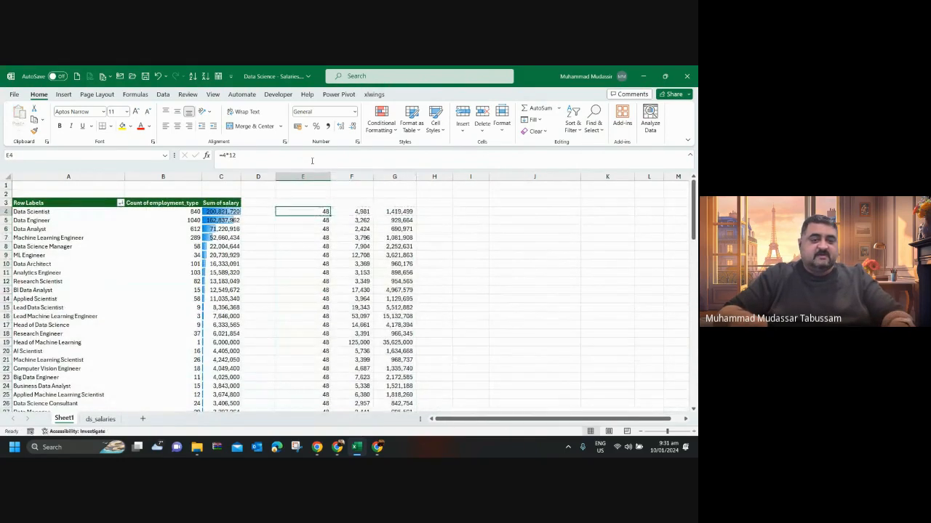
Enter the header "4 Years" in cell E3 above the months column.
{"action": "key", "text": "Up"}
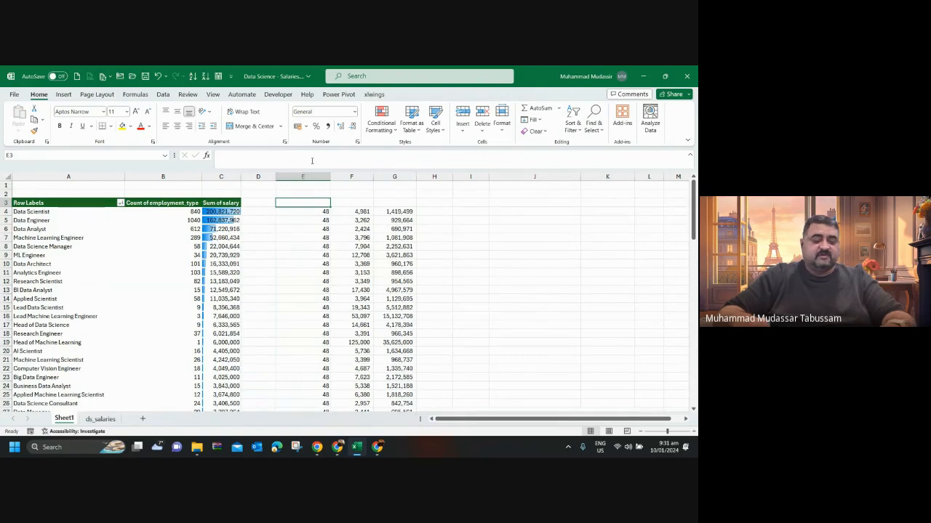
{"action": "type", "text": "4 Y"}
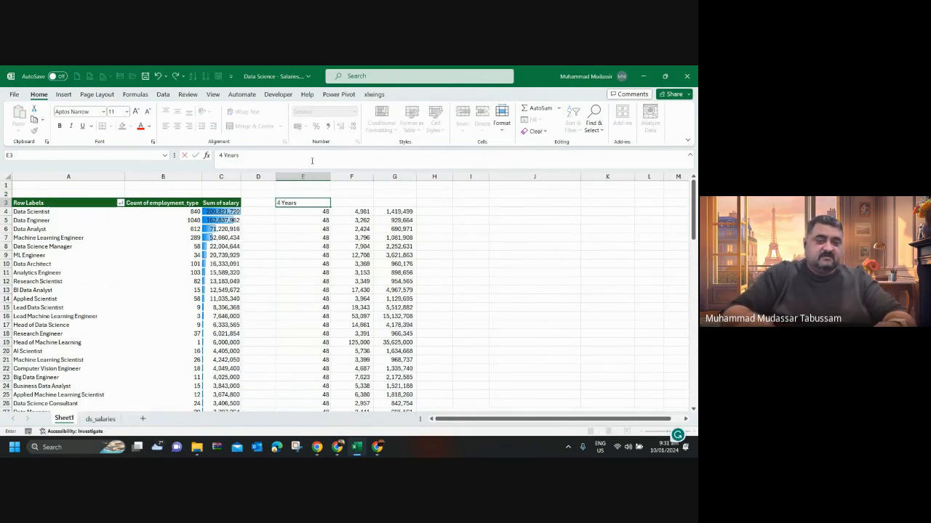
{"action": "type", "text": "ears"}
{"action": "key", "text": "Tab"}
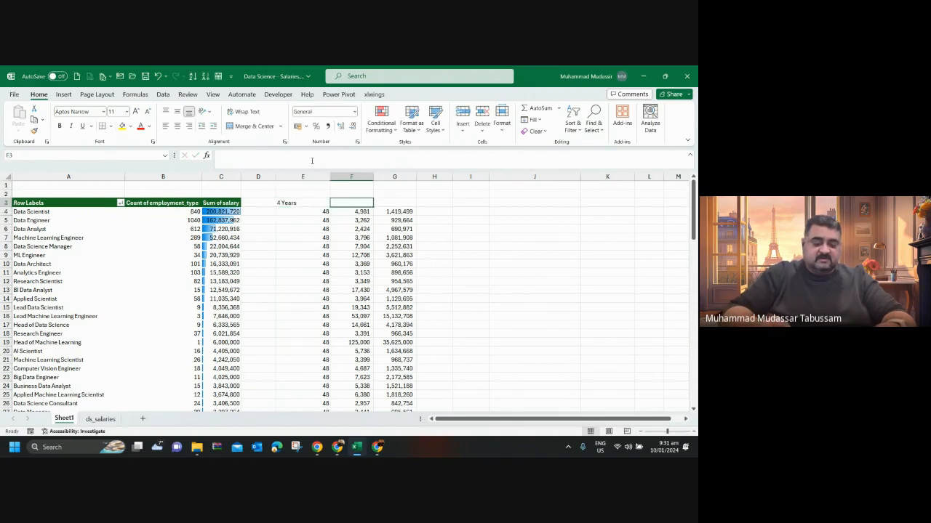
Enter the header "Per Month Per job title salary" in F3 with column F widened to fit, and save the workbook.
{"action": "type", "text": "Per Mon"}
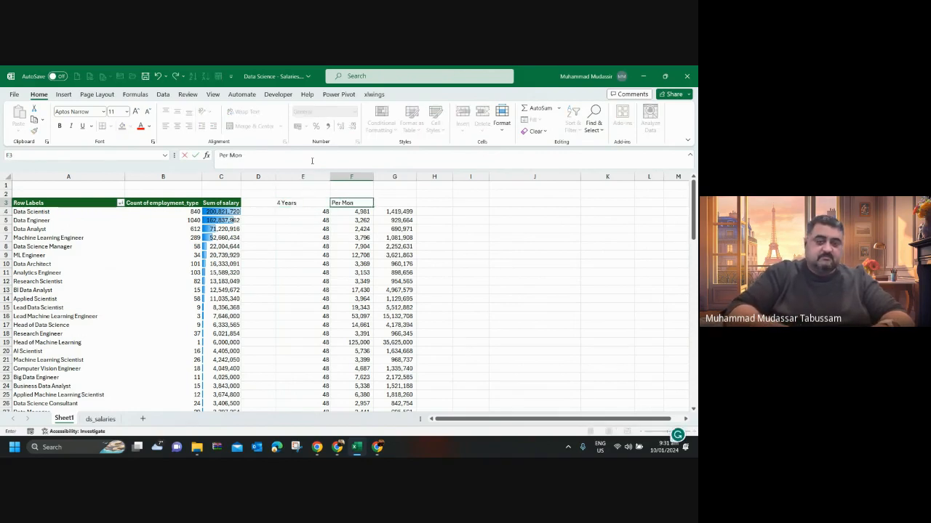
{"action": "type", "text": "th Per job title"}
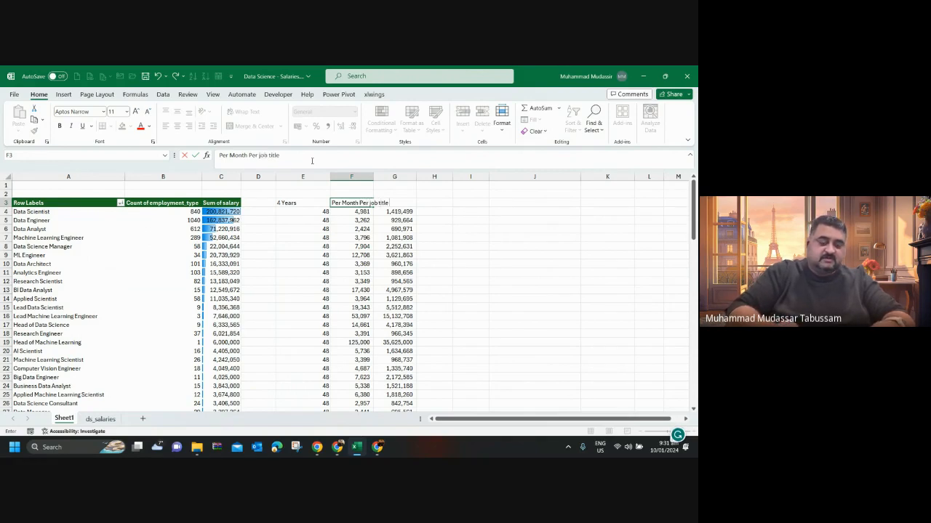
{"action": "type", "text": " salary"}
{"action": "key", "text": "Return"}
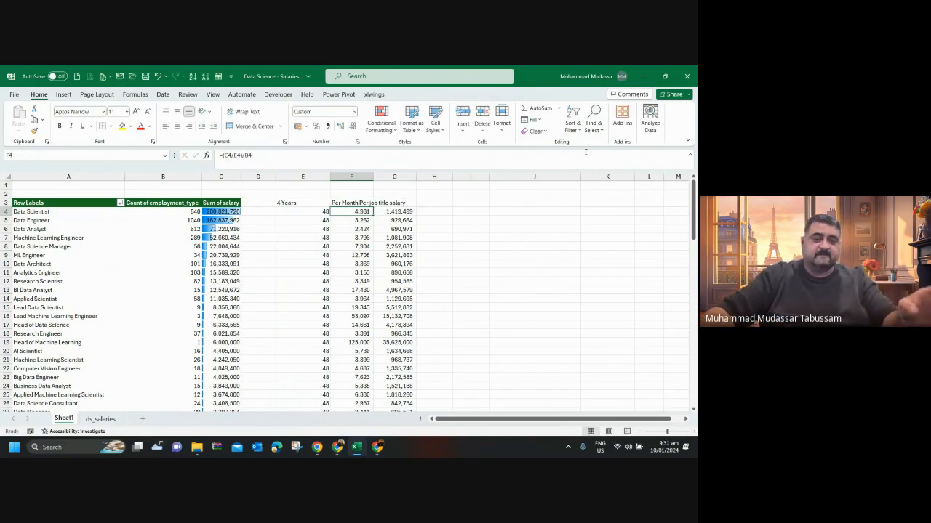
{"action": "double_click", "coordinate": [373, 177]}
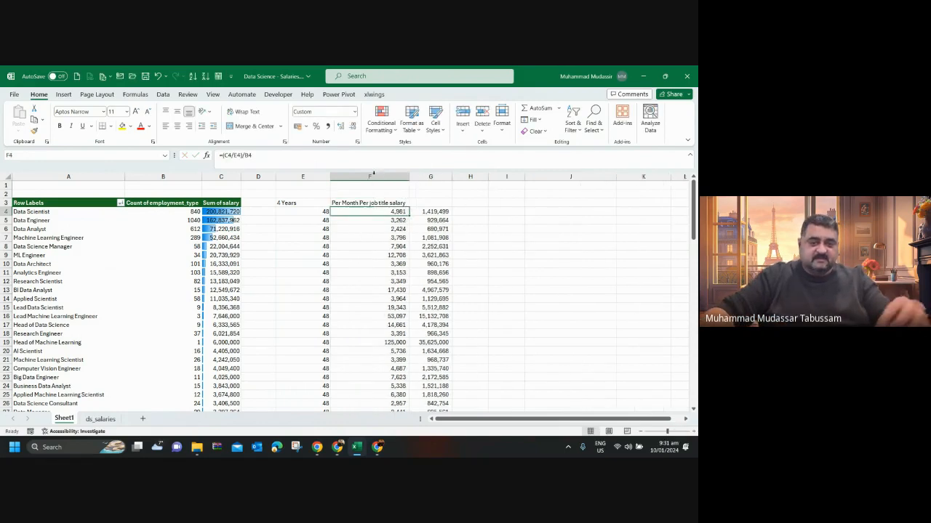
{"action": "key", "text": "ctrl+s"}
Enter the header "Per Month Salary in PKR" in cell G3 and auto-fit the width of column G.
{"action": "left_click", "coordinate": [425, 204]}
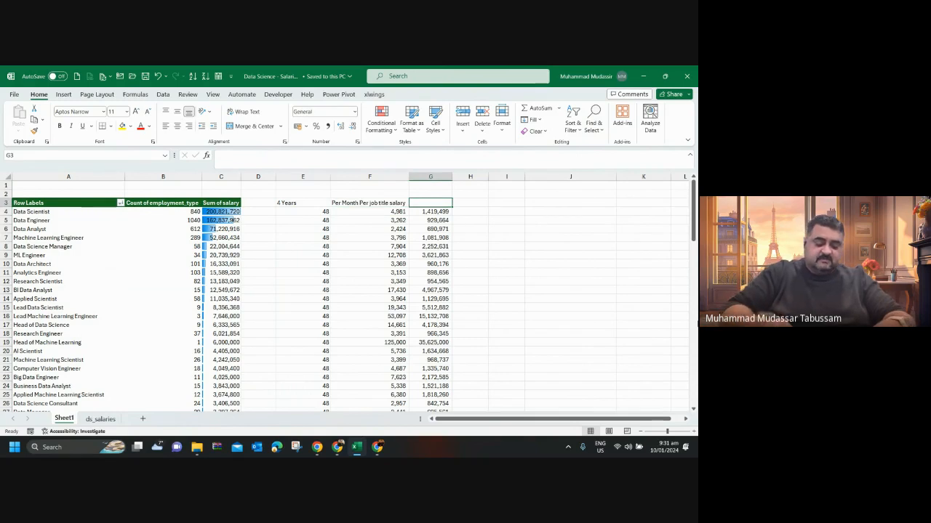
{"action": "type", "text": "Per"}
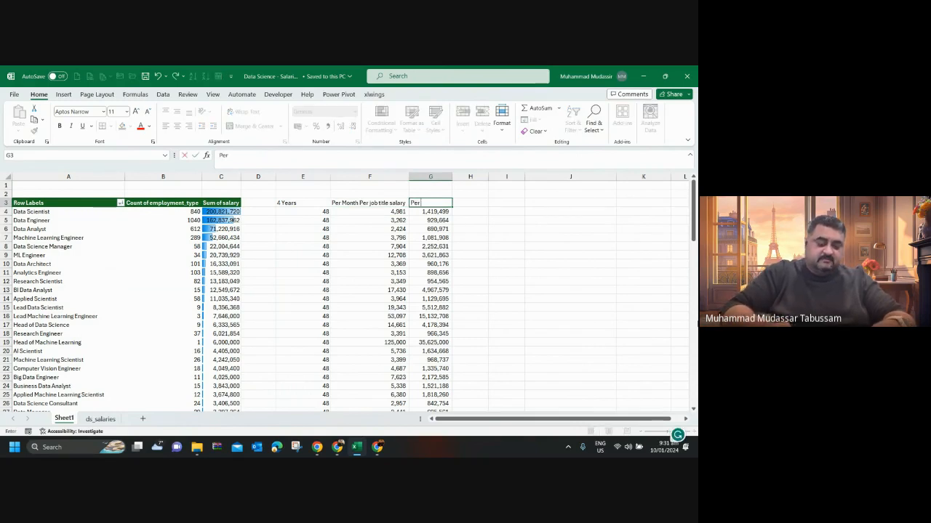
{"action": "type", "text": " Month Sal"}
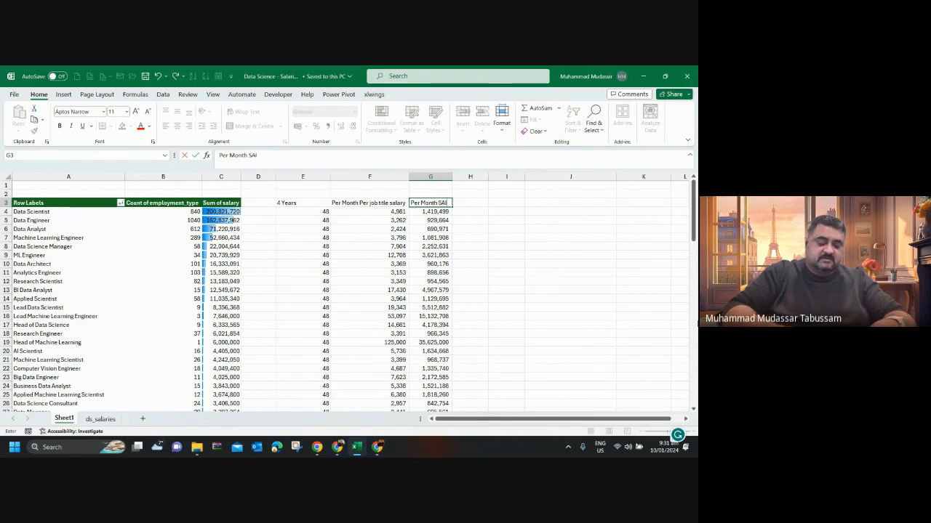
{"action": "type", "text": "ary in PKR"}
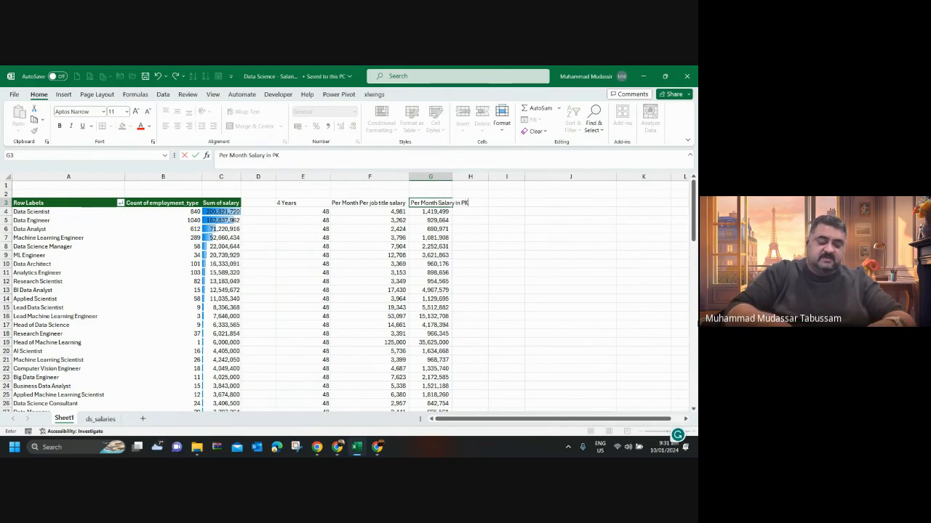
{"action": "key", "text": "Return"}
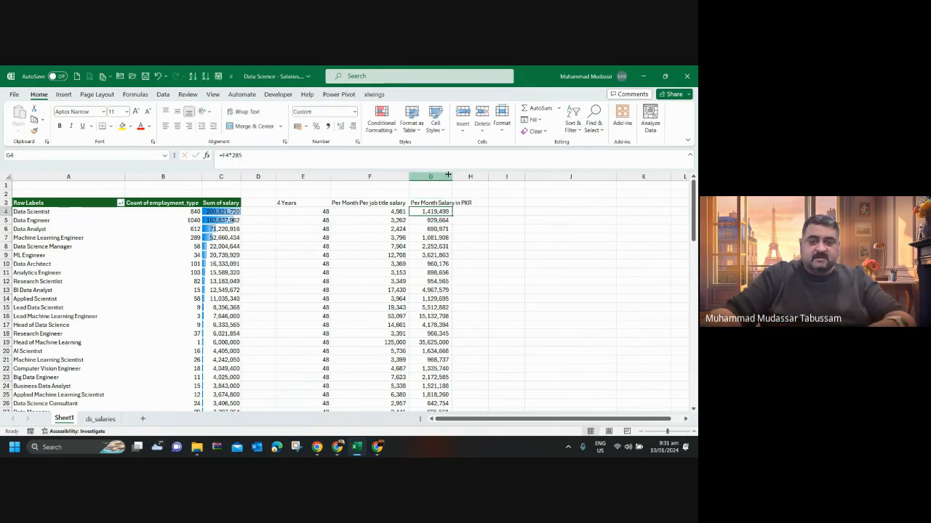
{"action": "double_click", "coordinate": [452, 177]}
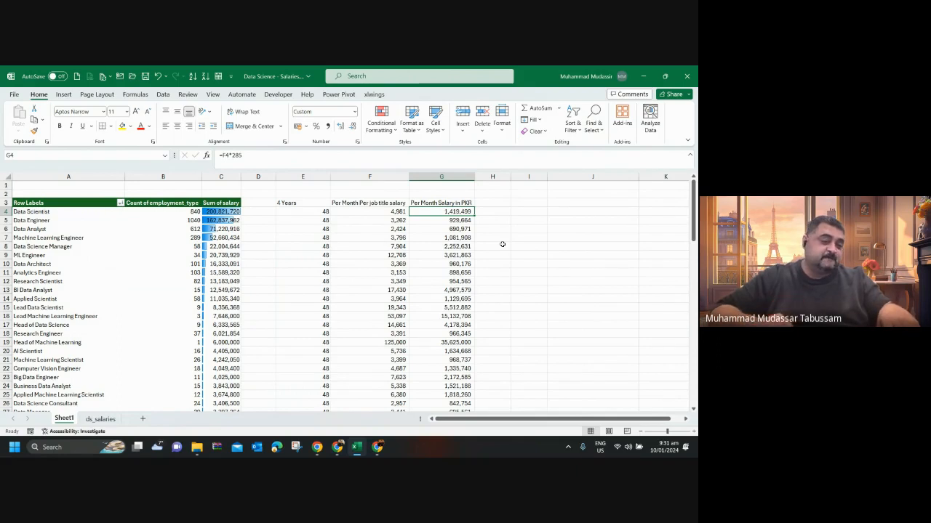
Apply solid-fill light blue data bars to the PKR monthly salaries in G4:G96.
{"action": "key", "text": "ctrl+shift+Down"}
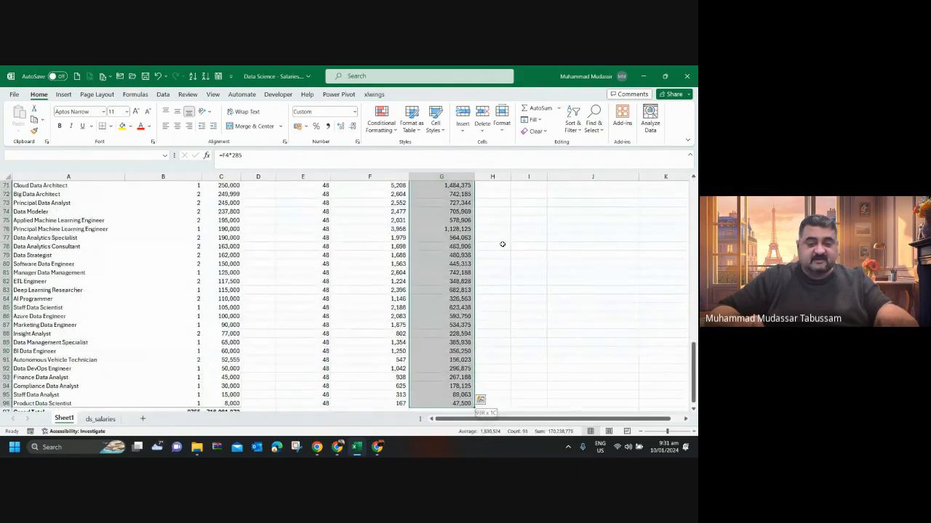
{"action": "left_click", "coordinate": [381, 118]}
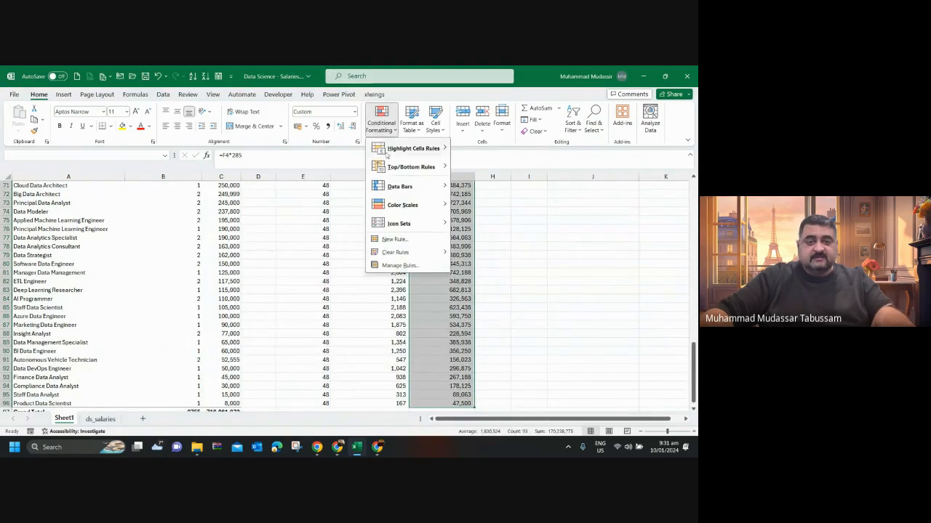
{"action": "mouse_move", "coordinate": [401, 188]}
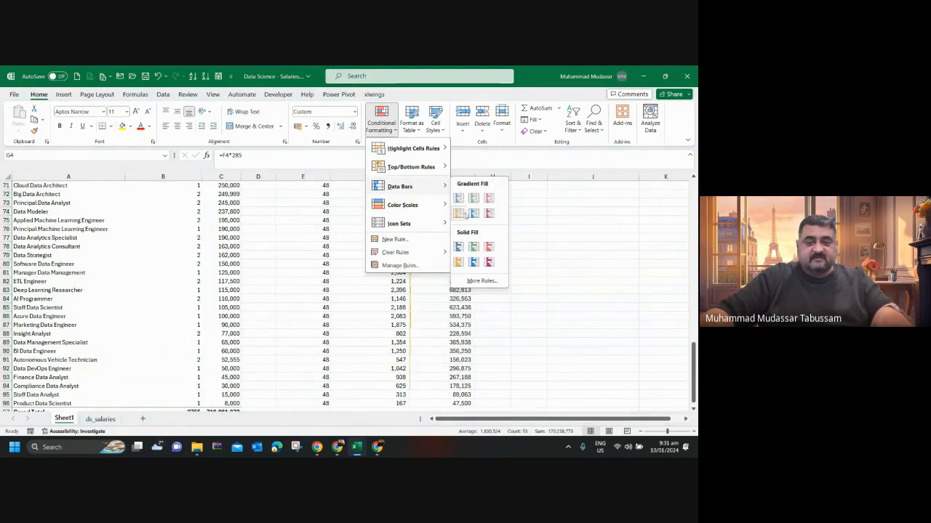
{"action": "left_click", "coordinate": [473, 261]}
{"action": "scroll", "coordinate": [539, 323], "scroll_direction": "up", "scroll_amount": 12}
{"action": "scroll", "coordinate": [539, 324], "scroll_direction": "up", "scroll_amount": 11}
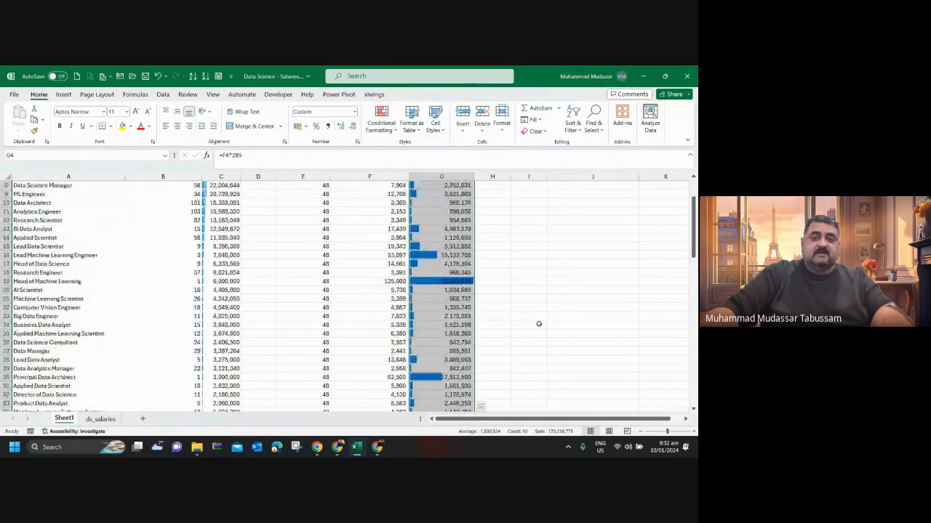
{"action": "left_click", "coordinate": [569, 280]}
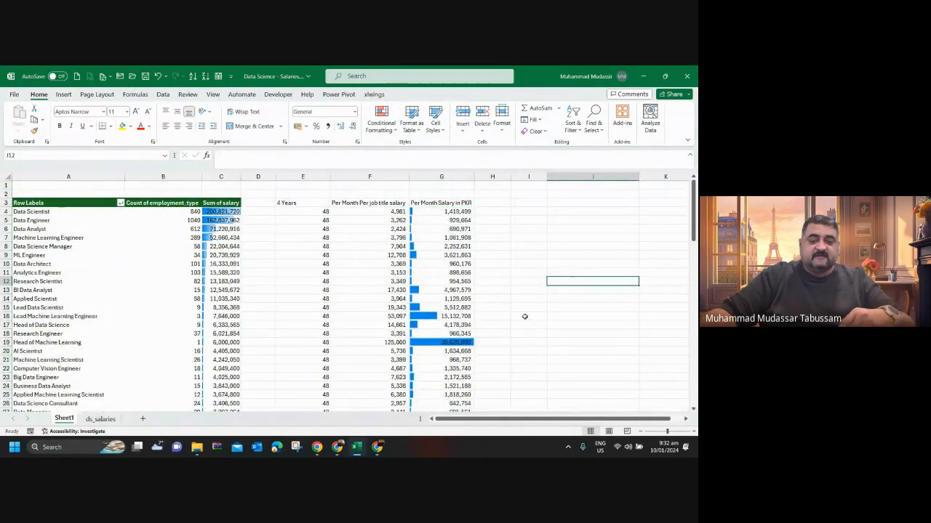
Examine the Head of Machine Learning row and its monthly PKR salary in G19 against the other job titles.
{"action": "left_click", "coordinate": [462, 342]}
{"action": "scroll", "coordinate": [585, 357], "scroll_direction": "down", "scroll_amount": 9}
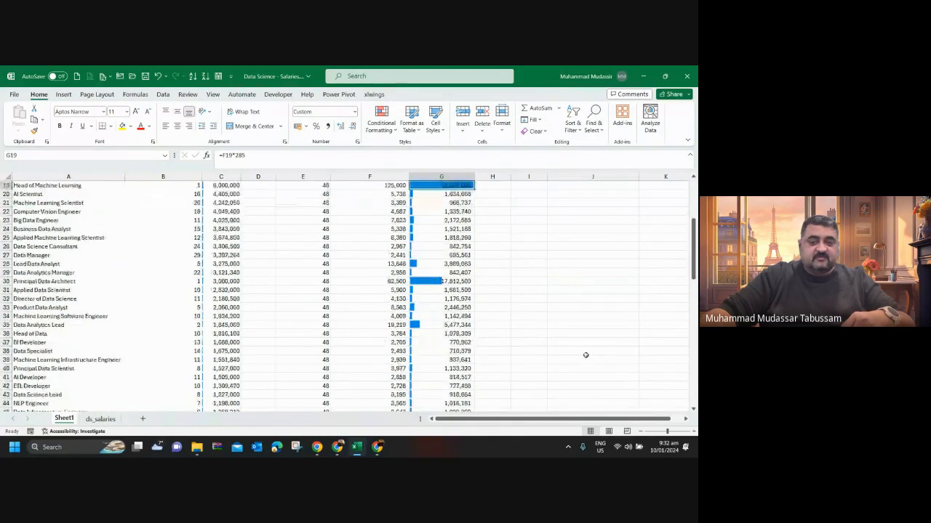
{"action": "scroll", "coordinate": [585, 357], "scroll_direction": "up", "scroll_amount": 5}
{"action": "scroll", "coordinate": [585, 357], "scroll_direction": "up", "scroll_amount": 1}
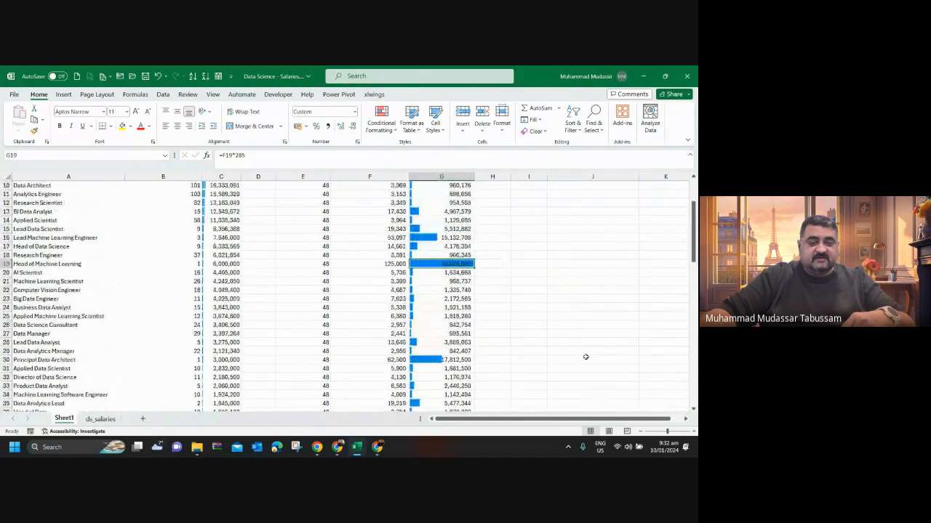
{"action": "left_click", "coordinate": [7, 264]}
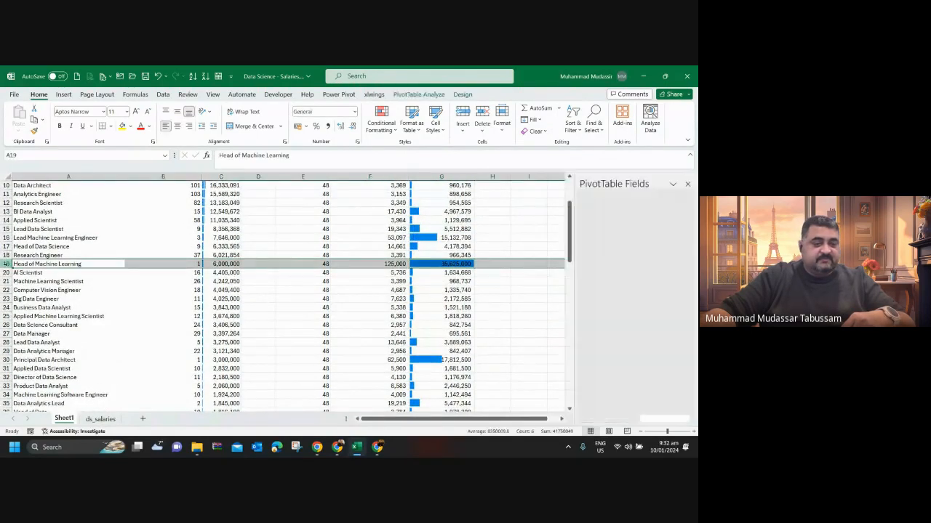
{"action": "left_click", "coordinate": [439, 263]}
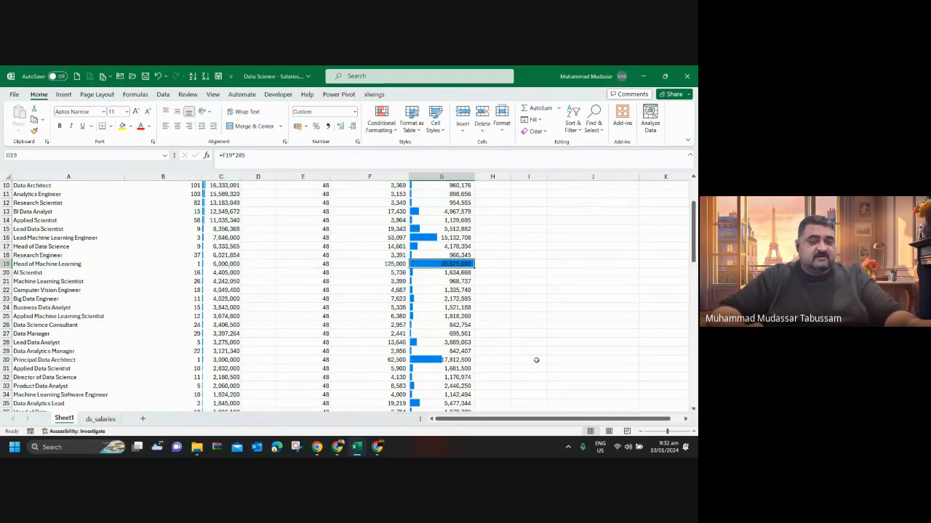
{"action": "key", "text": "Right"}
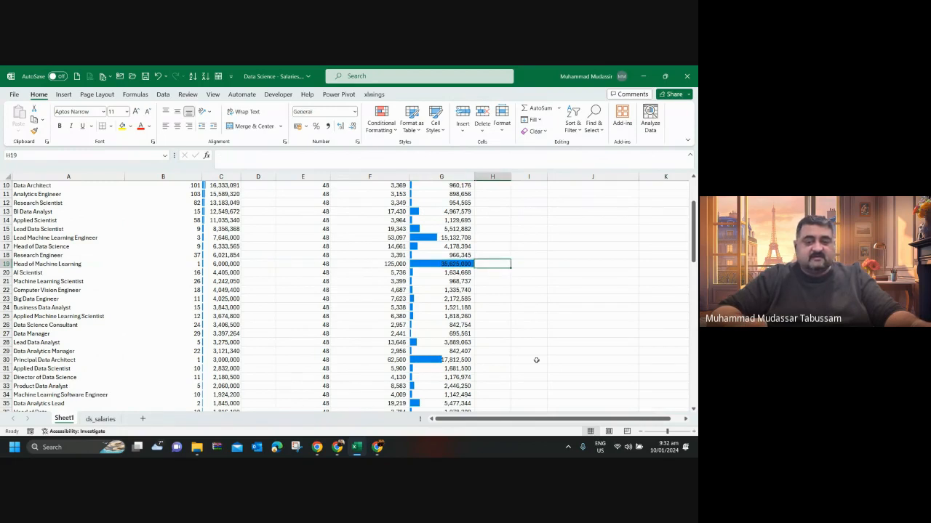
{"action": "key", "text": "Left"}
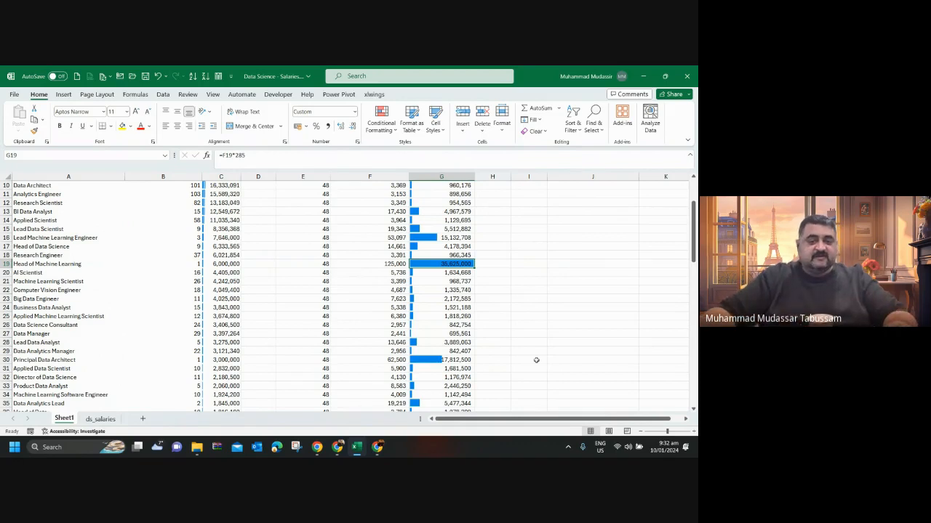
Go to the Principal Data Architect salary in G30 and select its whole row to examine the figures.
{"action": "key", "text": "Down"}
{"action": "key", "text": "Down"}
{"action": "key", "text": "Down"}
{"action": "key", "text": "Down"}
{"action": "key", "text": "Down"}
{"action": "key", "text": "Down"}
{"action": "key", "text": "Down"}
{"action": "key", "text": "Down"}
{"action": "key", "text": "Down"}
{"action": "key", "text": "Down"}
{"action": "key", "text": "Down"}
{"action": "key", "text": "Down"}
{"action": "key", "text": "Down"}
{"action": "key", "text": "Down"}
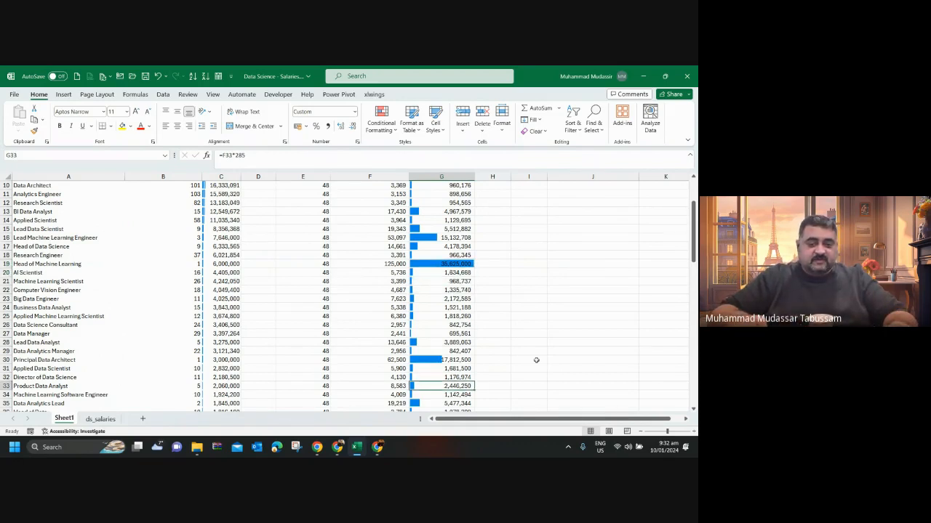
{"action": "key", "text": "Up"}
{"action": "key", "text": "Up"}
{"action": "key", "text": "Up"}
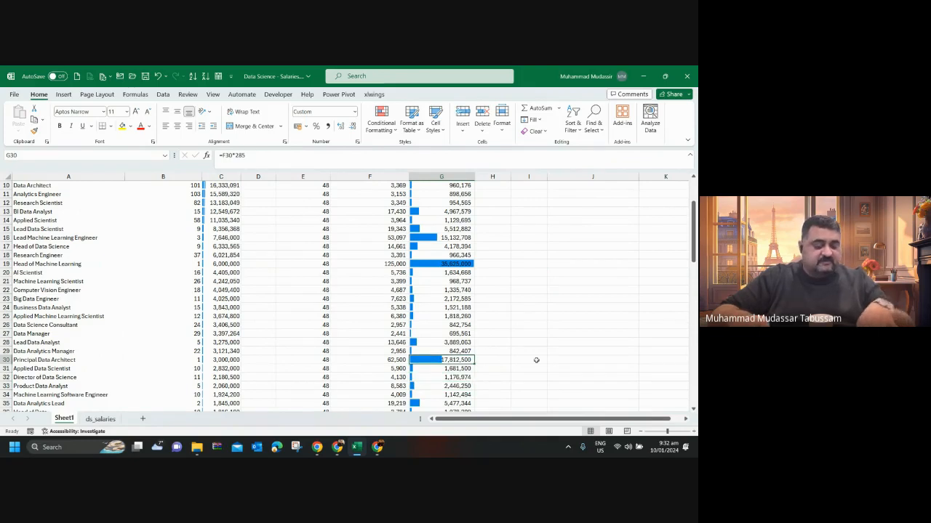
{"action": "key", "text": "shift+space"}
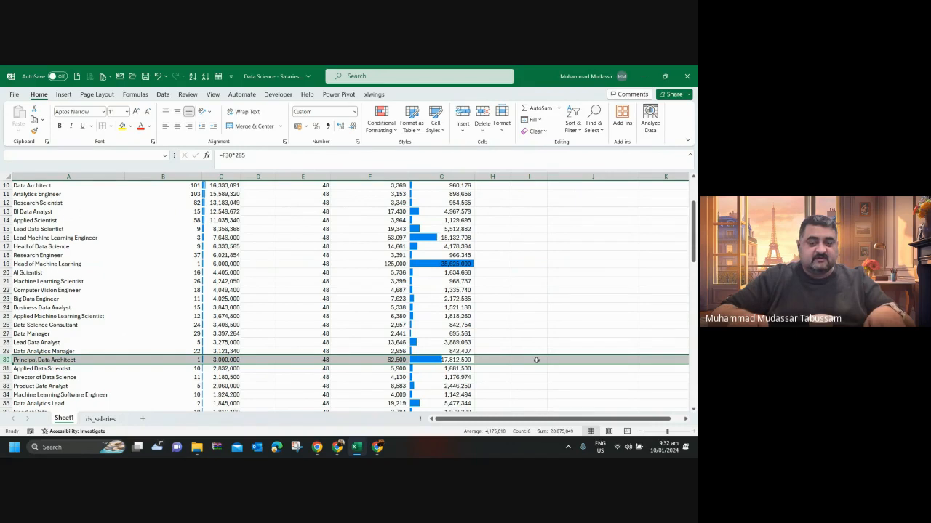
Look through the PKR salaries between G55 and G17, and select the whole Head of Machine Learning row to examine its figures.
{"action": "key", "text": "Down"}
{"action": "key", "text": "Down"}
{"action": "key", "text": "Down"}
{"action": "key", "text": "Down"}
{"action": "key", "text": "Down"}
{"action": "key", "text": "Down"}
{"action": "key", "text": "Down"}
{"action": "key", "text": "Down"}
{"action": "key", "text": "Down"}
{"action": "key", "text": "Down"}
{"action": "key", "text": "Down"}
{"action": "key", "text": "Down"}
{"action": "key", "text": "Down"}
{"action": "key", "text": "Down"}
{"action": "key", "text": "Down"}
{"action": "key", "text": "Down"}
{"action": "key", "text": "Down"}
{"action": "key", "text": "Down"}
{"action": "key", "text": "Down"}
{"action": "key", "text": "Down"}
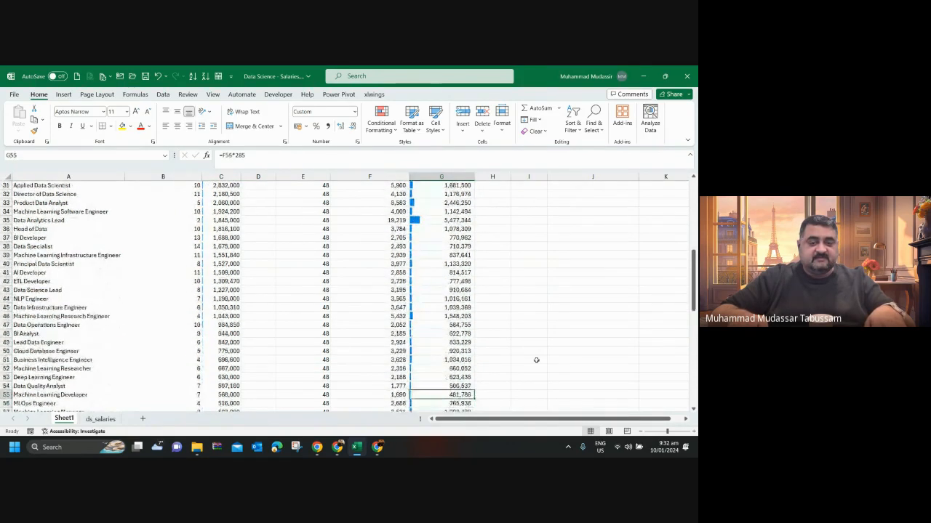
{"action": "key", "text": "Up"}
{"action": "key", "text": "Up"}
{"action": "key", "text": "Up"}
{"action": "key", "text": "Up"}
{"action": "key", "text": "Up"}
{"action": "key", "text": "Up"}
{"action": "key", "text": "Up"}
{"action": "key", "text": "Up"}
{"action": "key", "text": "Up"}
{"action": "key", "text": "Up"}
{"action": "key", "text": "Up"}
{"action": "key", "text": "Up"}
{"action": "key", "text": "Up"}
{"action": "key", "text": "Up"}
{"action": "key", "text": "Up"}
{"action": "key", "text": "Up"}
{"action": "key", "text": "Up"}
{"action": "key", "text": "Up"}
{"action": "key", "text": "Up"}
{"action": "key", "text": "Up"}
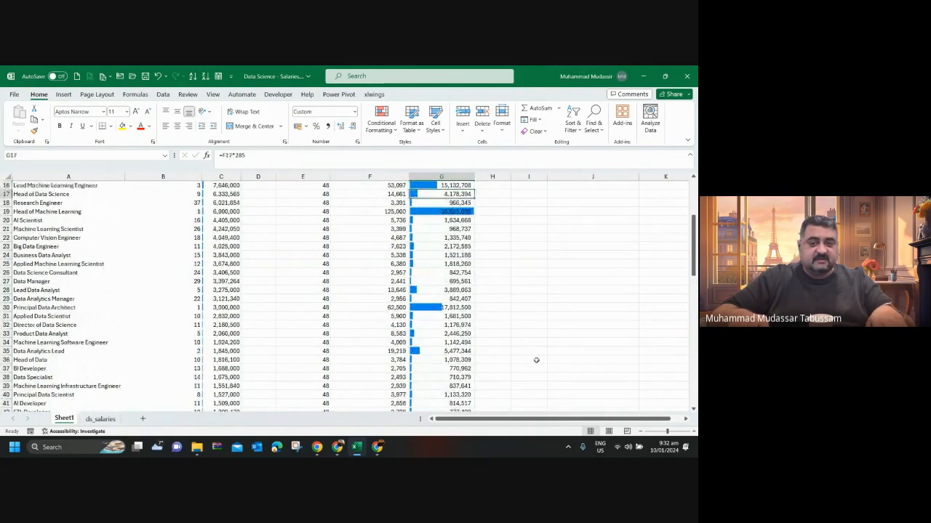
{"action": "key", "text": "Down"}
{"action": "key", "text": "Down"}
{"action": "key", "text": "shift+space"}
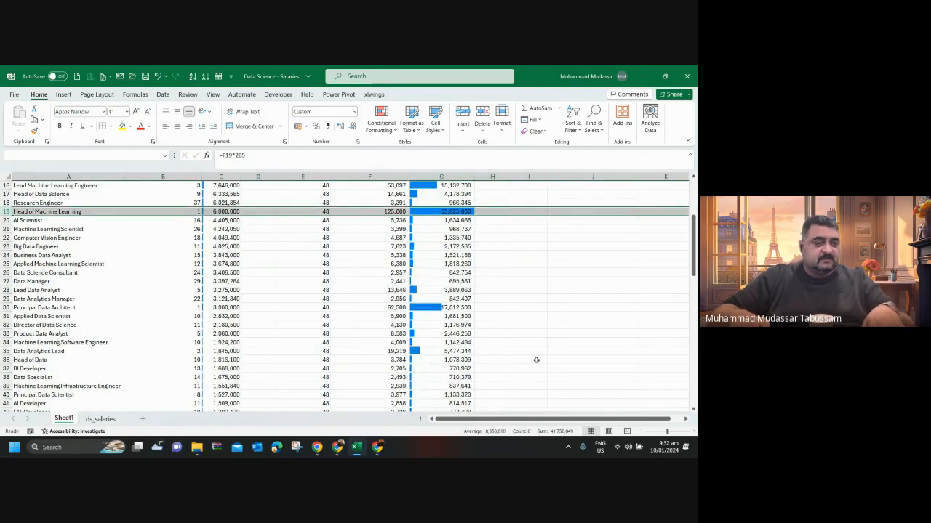
Compare the PKR salary data bars from the Principal Data Architect in G30 up to the Research Scientist in G12.
{"action": "key", "text": "Down"}
{"action": "key", "text": "Down"}
{"action": "key", "text": "Down"}
{"action": "key", "text": "Down"}
{"action": "key", "text": "Down"}
{"action": "key", "text": "Down"}
{"action": "key", "text": "Down"}
{"action": "key", "text": "Down"}
{"action": "key", "text": "Down"}
{"action": "key", "text": "Down"}
{"action": "key", "text": "Down"}
{"action": "key", "text": "Down"}
{"action": "key", "text": "Down"}
{"action": "key", "text": "Down"}
{"action": "key", "text": "Up"}
{"action": "key", "text": "Up"}
{"action": "key", "text": "Up"}
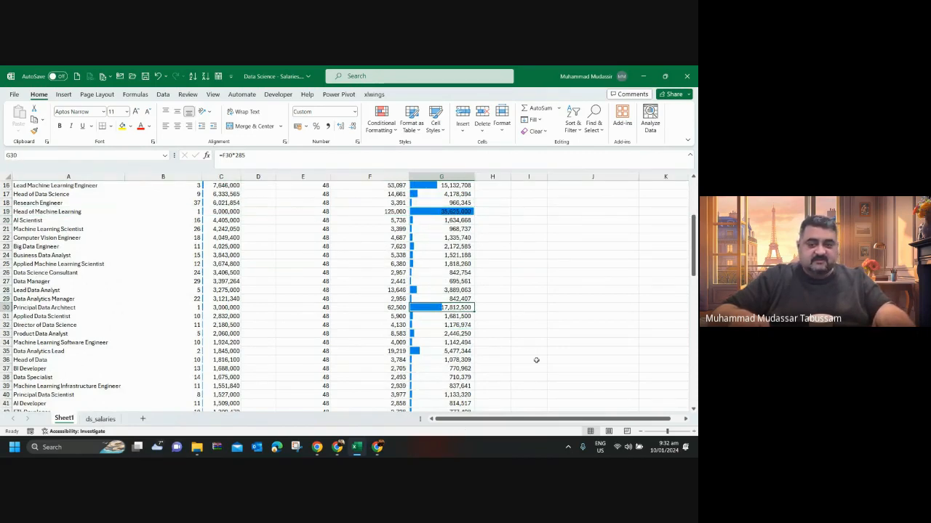
{"action": "key", "text": "Up"}
{"action": "key", "text": "Up"}
{"action": "key", "text": "Up"}
{"action": "key", "text": "Up"}
{"action": "key", "text": "Up"}
{"action": "key", "text": "Up"}
{"action": "key", "text": "Up"}
{"action": "key", "text": "Up"}
{"action": "key", "text": "Up"}
{"action": "key", "text": "Up"}
{"action": "key", "text": "Up"}
{"action": "key", "text": "Up"}
{"action": "key", "text": "Up"}
{"action": "key", "text": "Up"}
{"action": "key", "text": "Up"}
{"action": "key", "text": "Up"}
{"action": "key", "text": "Up"}
{"action": "key", "text": "Up"}
{"action": "key", "text": "Up"}
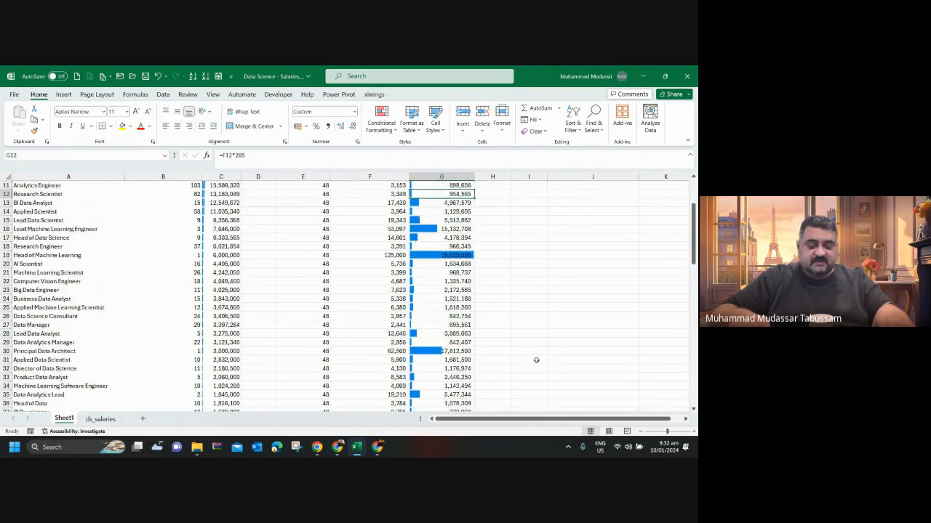
Review the PKR monthly salaries down to the last job title in G96 and return to the column header in G3.
{"action": "key", "text": "Down"}
{"action": "key", "text": "Down"}
{"action": "key", "text": "Down"}
{"action": "key", "text": "Down"}
{"action": "key", "text": "Down"}
{"action": "key", "text": "Down"}
{"action": "key", "text": "Down"}
{"action": "key", "text": "Down"}
{"action": "key", "text": "Down"}
{"action": "key", "text": "Down"}
{"action": "key", "text": "Down"}
{"action": "key", "text": "Down"}
{"action": "key", "text": "Down"}
{"action": "key", "text": "Down"}
{"action": "key", "text": "Down"}
{"action": "key", "text": "Down"}
{"action": "key", "text": "Down"}
{"action": "key", "text": "Down"}
{"action": "key", "text": "Down"}
{"action": "key", "text": "Down"}
{"action": "key", "text": "Down"}
{"action": "key", "text": "Down"}
{"action": "key", "text": "Down"}
{"action": "key", "text": "Down"}
{"action": "key", "text": "Down"}
{"action": "key", "text": "Down"}
{"action": "key", "text": "Down"}
{"action": "key", "text": "Down"}
{"action": "key", "text": "Down"}
{"action": "key", "text": "Down"}
{"action": "key", "text": "Down"}
{"action": "key", "text": "Down"}
{"action": "key", "text": "Down"}
{"action": "key", "text": "Down"}
{"action": "key", "text": "Down"}
{"action": "key", "text": "Down"}
{"action": "key", "text": "Down"}
{"action": "key", "text": "Down"}
{"action": "key", "text": "Down"}
{"action": "key", "text": "Down"}
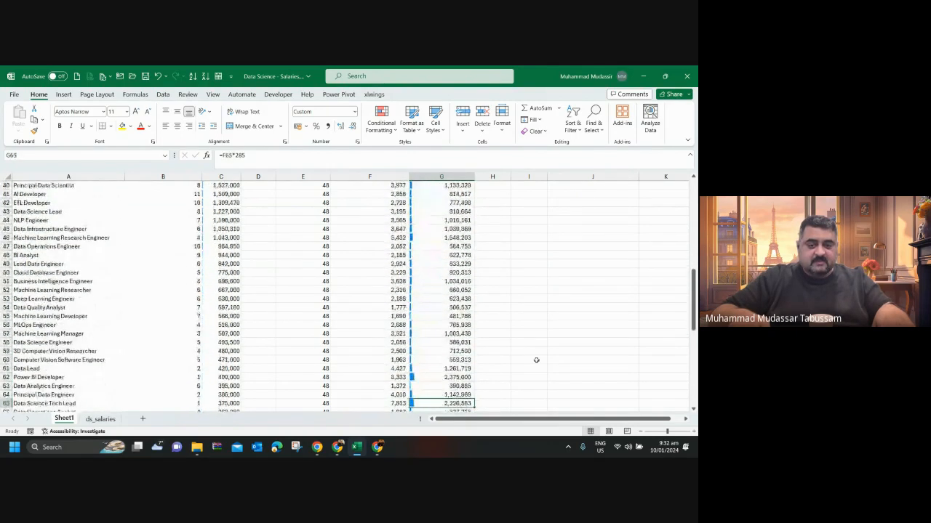
{"action": "key", "text": "Down"}
{"action": "key", "text": "Down"}
{"action": "key", "text": "Down"}
{"action": "key", "text": "Down"}
{"action": "key", "text": "Down"}
{"action": "key", "text": "Down"}
{"action": "key", "text": "Down"}
{"action": "key", "text": "Down"}
{"action": "key", "text": "Down"}
{"action": "key", "text": "Down"}
{"action": "key", "text": "Down"}
{"action": "key", "text": "Down"}
{"action": "key", "text": "Down"}
{"action": "key", "text": "Down"}
{"action": "key", "text": "Down"}
{"action": "key", "text": "Down"}
{"action": "key", "text": "ctrl+Up"}
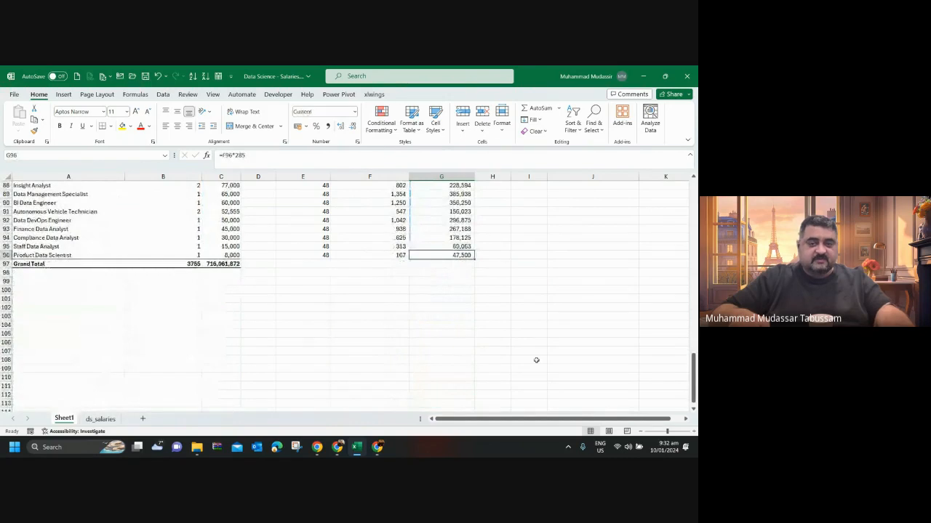
{"action": "key", "text": "ctrl+Up"}
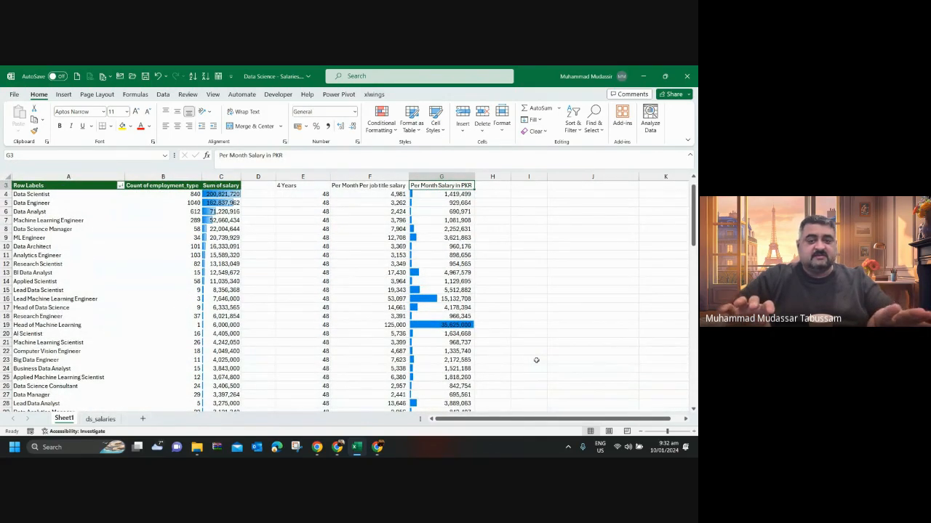
Check the PKR salary column from the first job title to below the Grand Total row, ending back at its header.
{"action": "key", "text": "Down"}
{"action": "key", "text": "Down"}
{"action": "key", "text": "Down"}
{"action": "key", "text": "Down"}
{"action": "key", "text": "Down"}
{"action": "key", "text": "Down"}
{"action": "key", "text": "Down"}
{"action": "key", "text": "Down"}
{"action": "key", "text": "Down"}
{"action": "key", "text": "Down"}
{"action": "key", "text": "Down"}
{"action": "key", "text": "Down"}
{"action": "key", "text": "Down"}
{"action": "key", "text": "Down"}
{"action": "key", "text": "Down"}
{"action": "key", "text": "Down"}
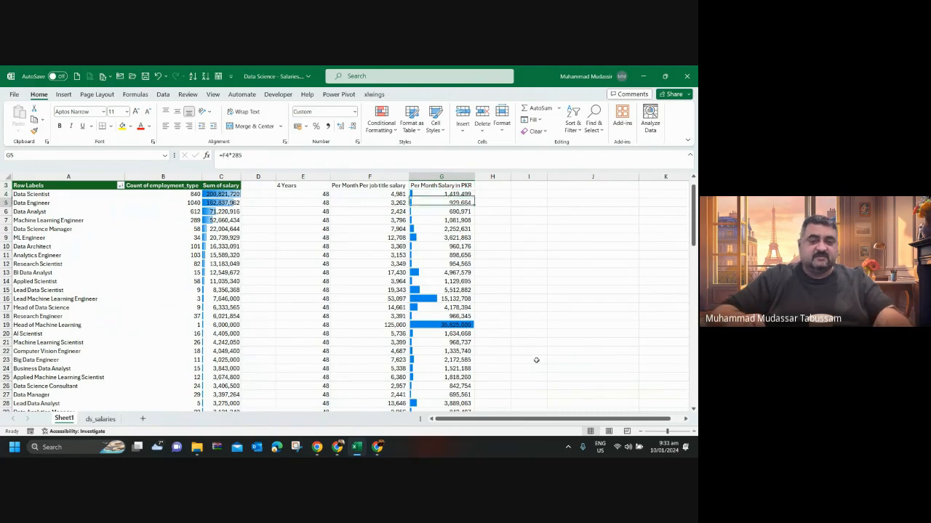
{"action": "key", "text": "Down"}
{"action": "key", "text": "Down"}
{"action": "key", "text": "Down"}
{"action": "key", "text": "Down"}
{"action": "key", "text": "Down"}
{"action": "key", "text": "Down"}
{"action": "key", "text": "Down"}
{"action": "key", "text": "Down"}
{"action": "key", "text": "Down"}
{"action": "key", "text": "Down"}
{"action": "key", "text": "Down"}
{"action": "key", "text": "Down"}
{"action": "key", "text": "Down"}
{"action": "key", "text": "Down"}
{"action": "key", "text": "Down"}
{"action": "key", "text": "Down"}
{"action": "key", "text": "Down"}
{"action": "key", "text": "Down"}
{"action": "key", "text": "Down"}
{"action": "key", "text": "Down"}
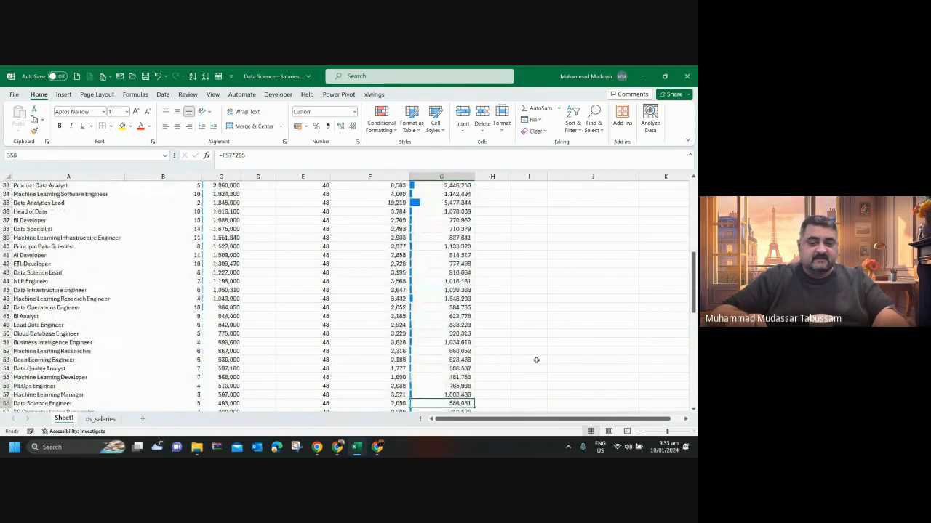
{"action": "key", "text": "Down"}
{"action": "key", "text": "Down"}
{"action": "key", "text": "Down"}
{"action": "key", "text": "Down"}
{"action": "key", "text": "Down"}
{"action": "key", "text": "Down"}
{"action": "key", "text": "Down"}
{"action": "key", "text": "Down"}
{"action": "key", "text": "Down"}
{"action": "key", "text": "Down"}
{"action": "key", "text": "Down"}
{"action": "key", "text": "Down"}
{"action": "key", "text": "Down"}
{"action": "key", "text": "Down"}
{"action": "key", "text": "Down"}
{"action": "key", "text": "Down"}
{"action": "key", "text": "Down"}
{"action": "key", "text": "Down"}
{"action": "key", "text": "Down"}
{"action": "key", "text": "Down"}
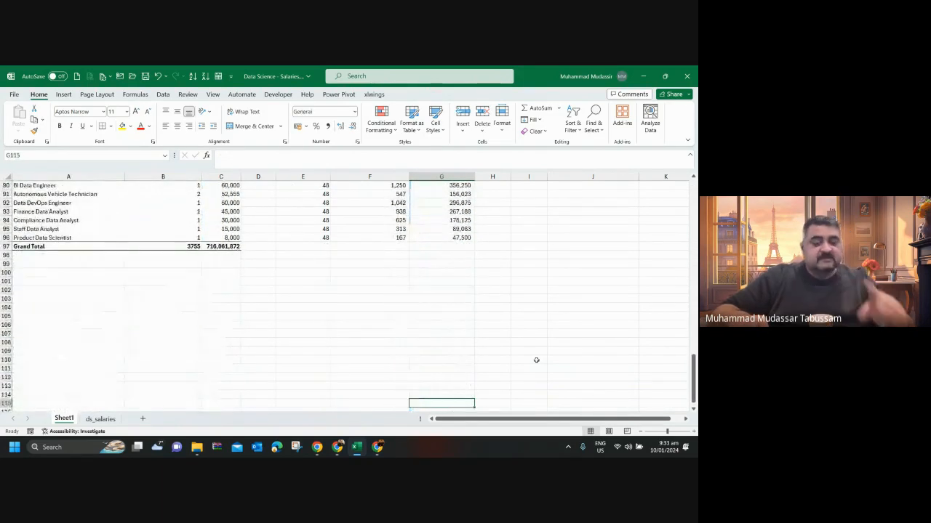
{"action": "key", "text": "ctrl+Up"}
{"action": "key", "text": "ctrl+Up"}
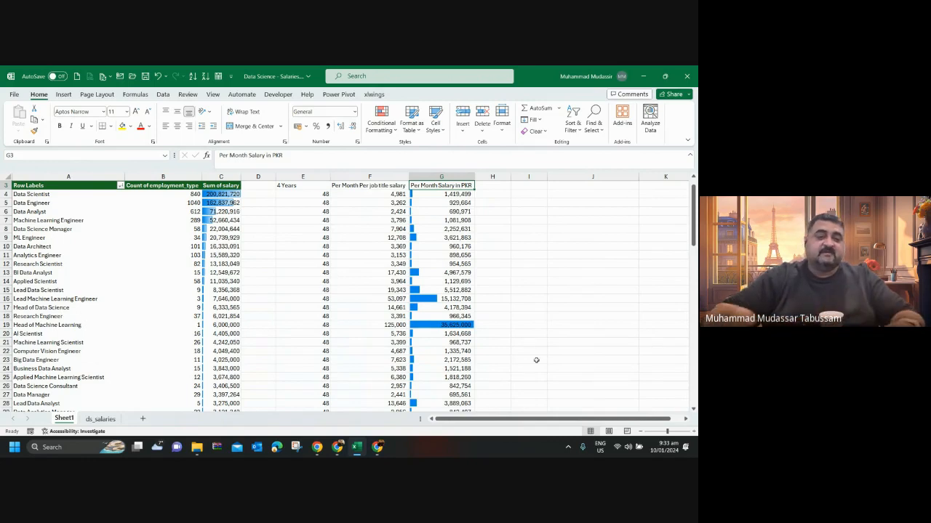
Examine the Data Scientist salary sum in C4 and all job titles through the Grand Total, and leave the PivotTable by selecting H12.
{"action": "scroll", "coordinate": [469, 346], "scroll_direction": "down", "scroll_amount": 15}
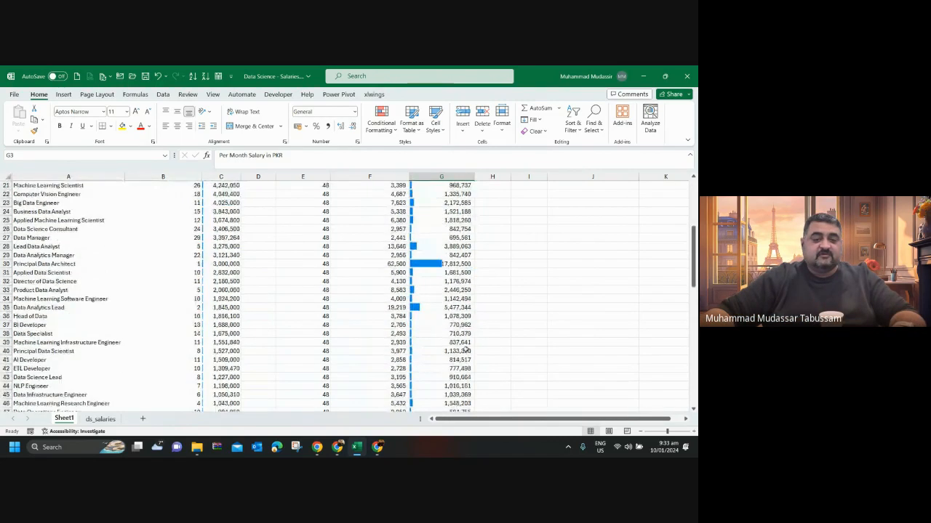
{"action": "scroll", "coordinate": [465, 350], "scroll_direction": "up", "scroll_amount": 17}
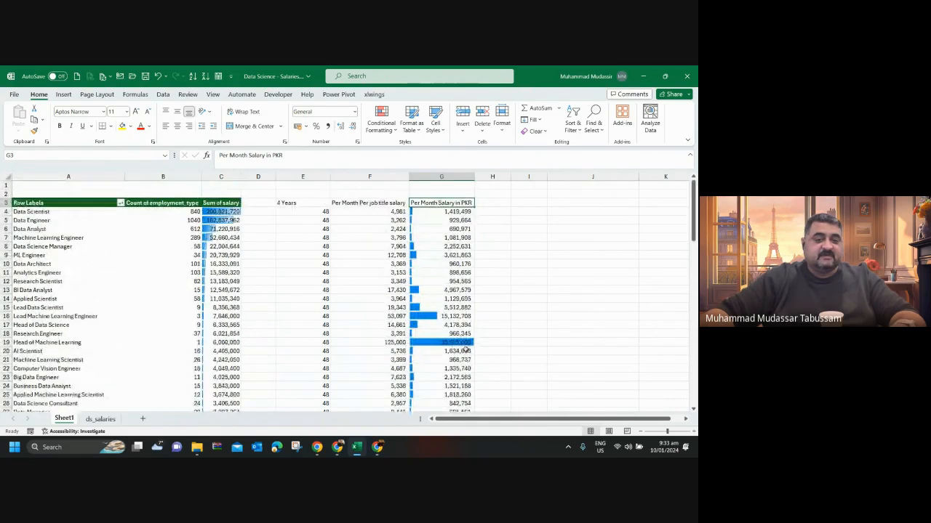
{"action": "left_click", "coordinate": [229, 210]}
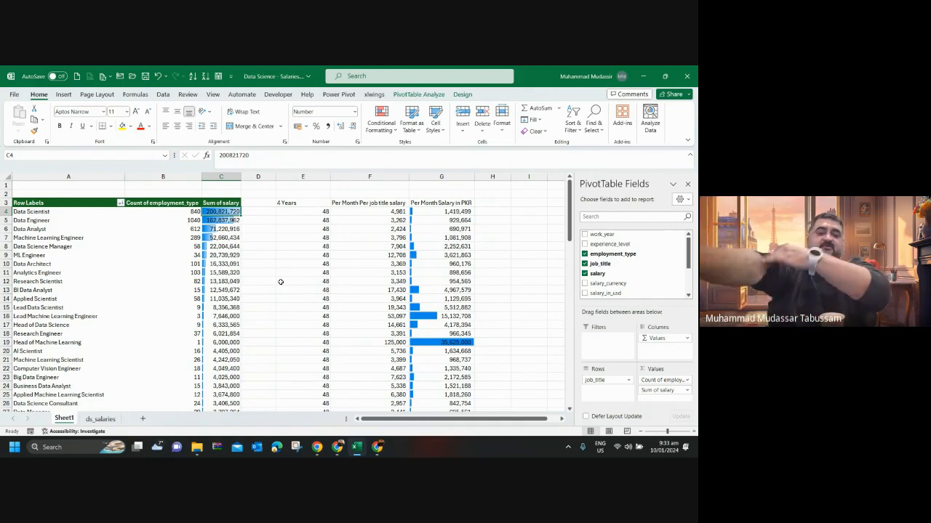
{"action": "scroll", "coordinate": [508, 277], "scroll_direction": "down", "scroll_amount": 13}
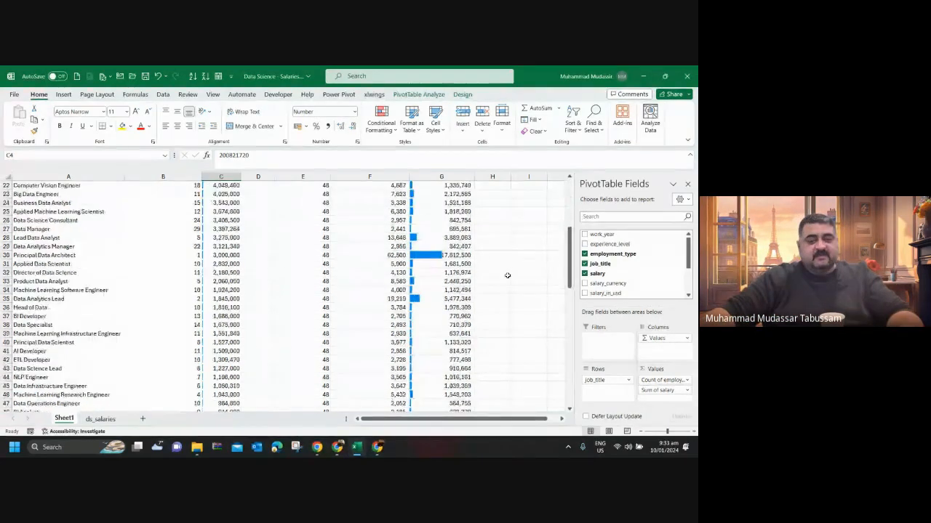
{"action": "scroll", "coordinate": [507, 278], "scroll_direction": "down", "scroll_amount": 12}
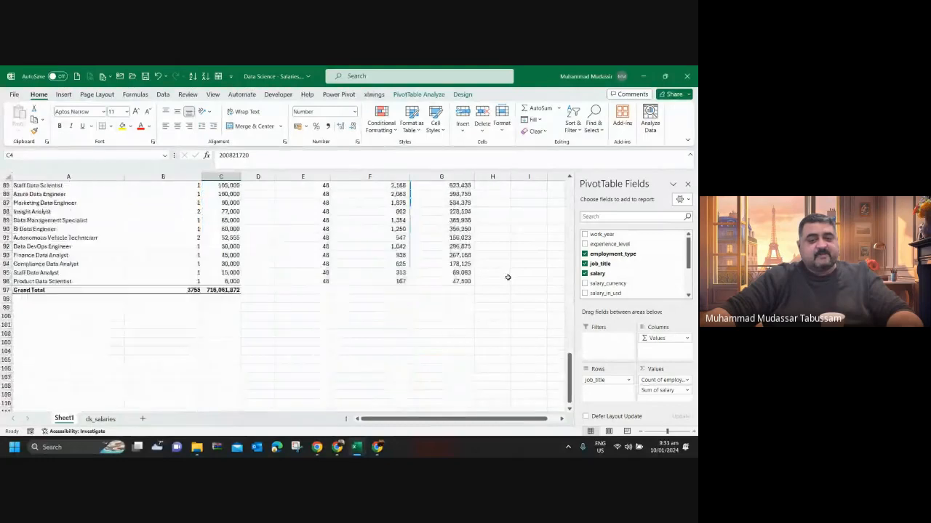
{"action": "scroll", "coordinate": [508, 277], "scroll_direction": "up", "scroll_amount": 20}
{"action": "scroll", "coordinate": [507, 277], "scroll_direction": "up", "scroll_amount": 5}
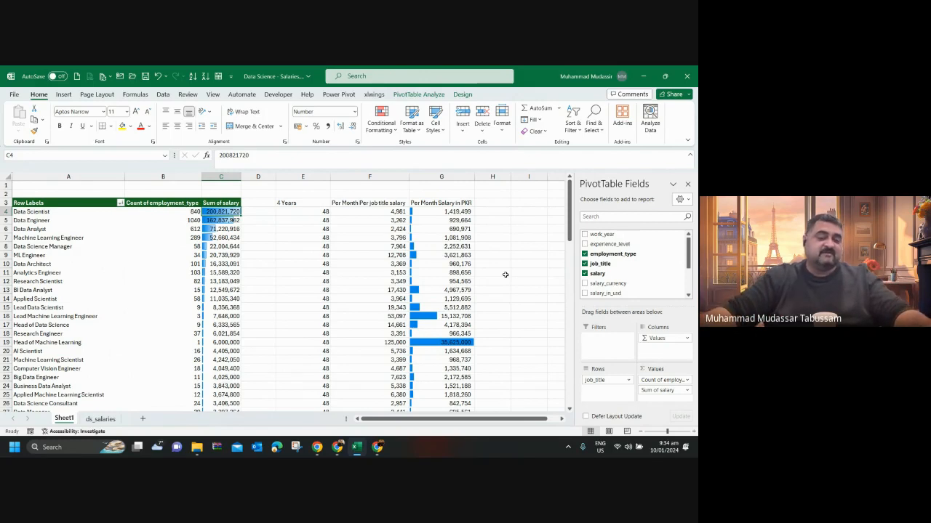
{"action": "left_click", "coordinate": [495, 282]}
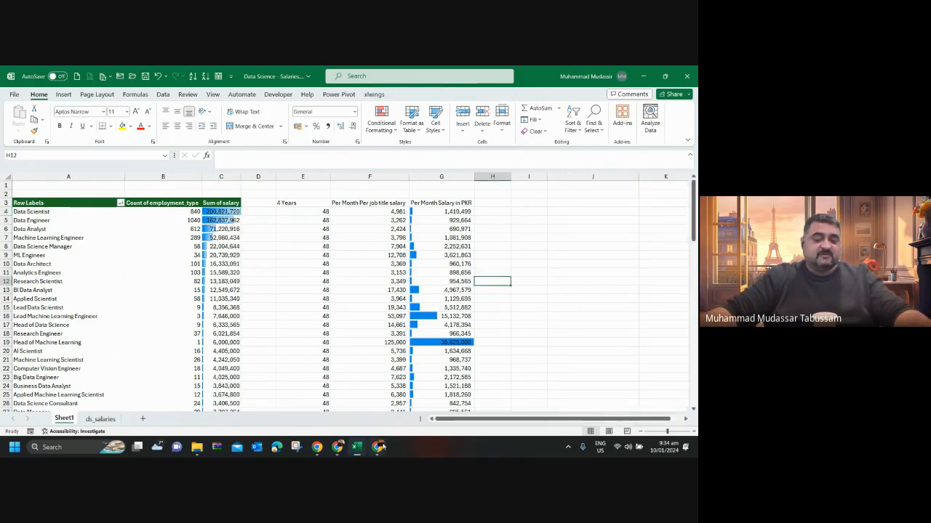
Switch to the Google Meet call and open its recording management controls.
{"action": "left_click", "coordinate": [378, 446]}
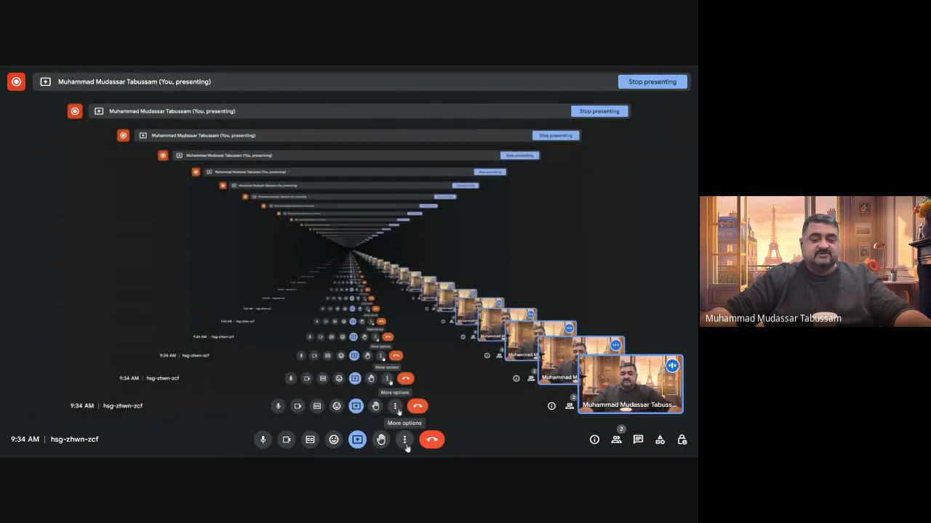
{"action": "left_click", "coordinate": [405, 441]}
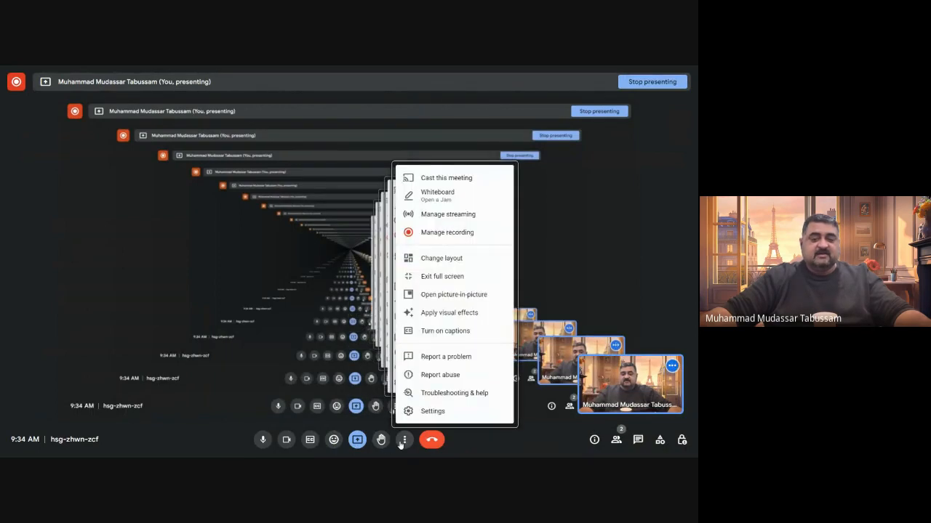
{"action": "left_click", "coordinate": [464, 234]}
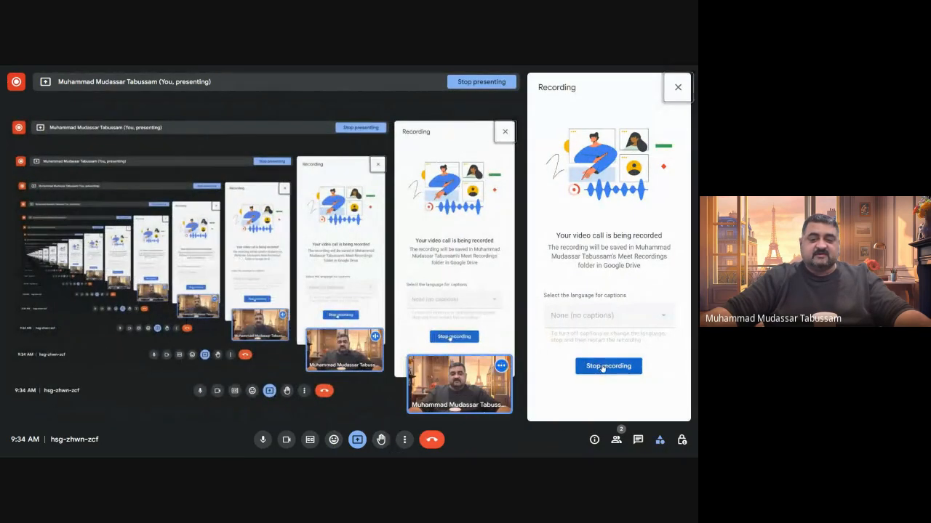